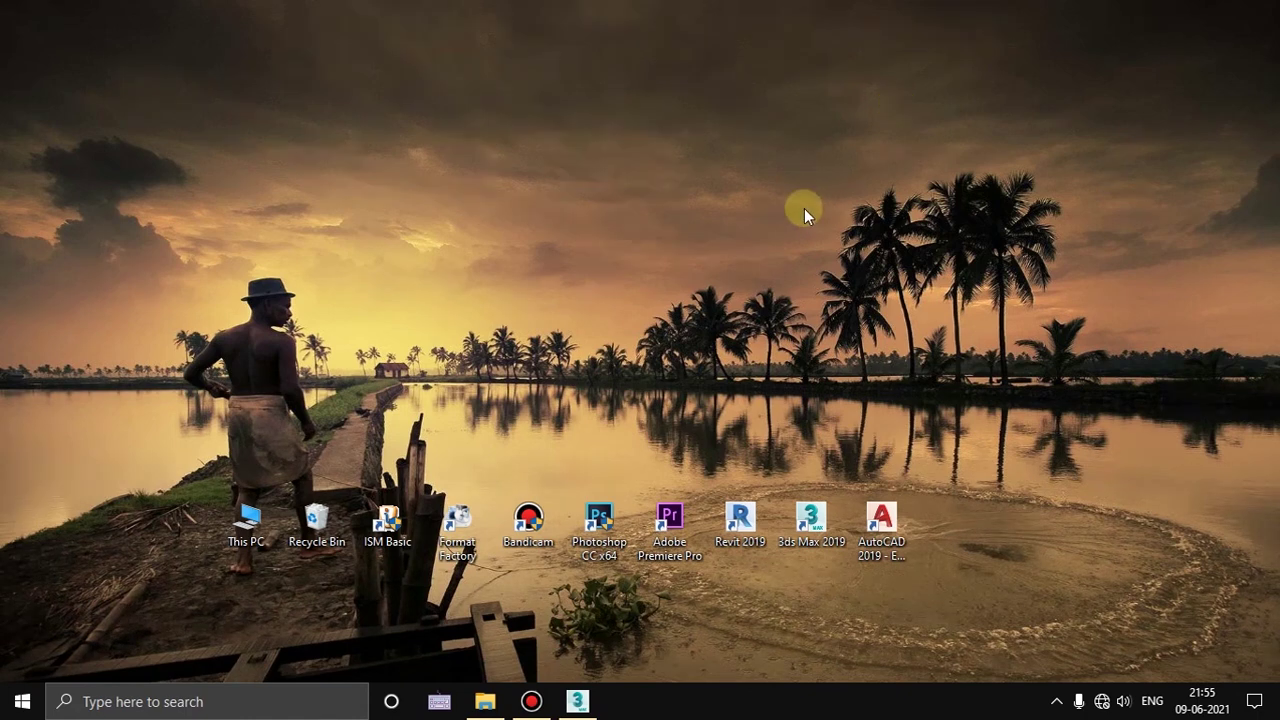
Refresh the 02. Civil Resource folder and select the Laubwerk plants archive.
right_click(768, 184)
mouse_move(816, 218)
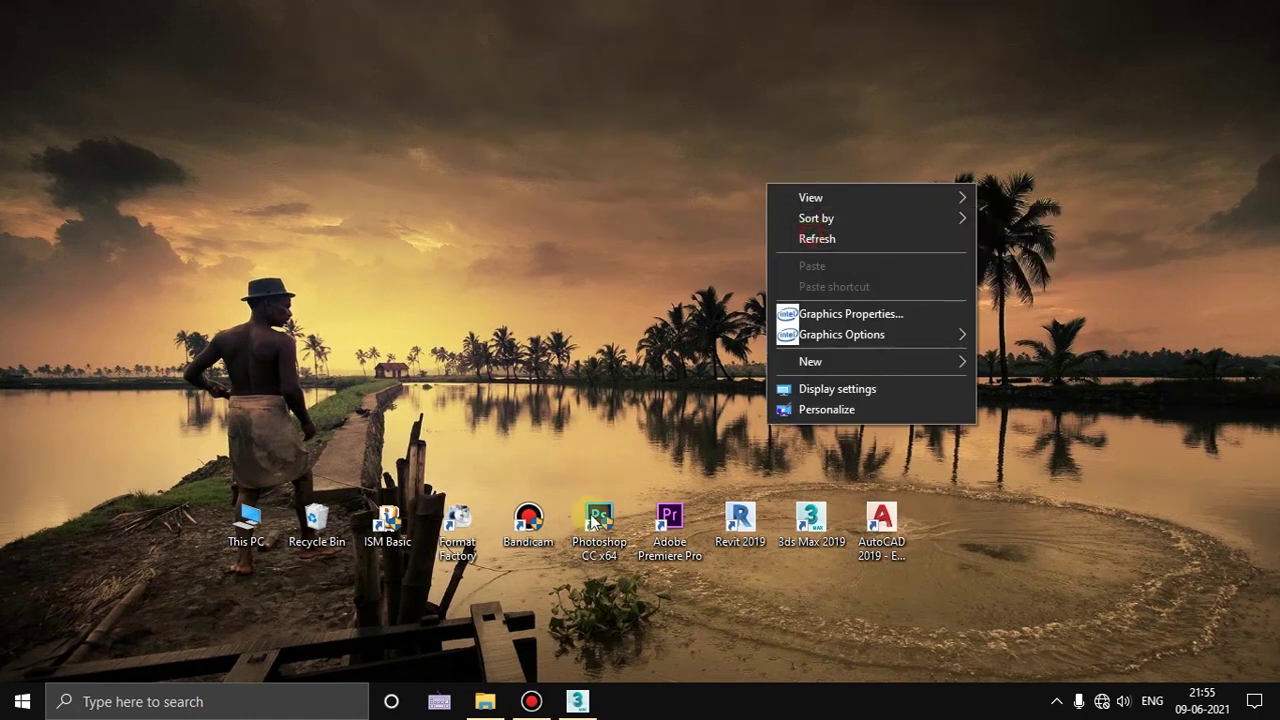
click(490, 692)
mouse_move(1029, 289)
mouse_down()
mouse_move(907, 130)
mouse_move(942, 206)
mouse_up()
right_click(1017, 196)
click(1047, 234)
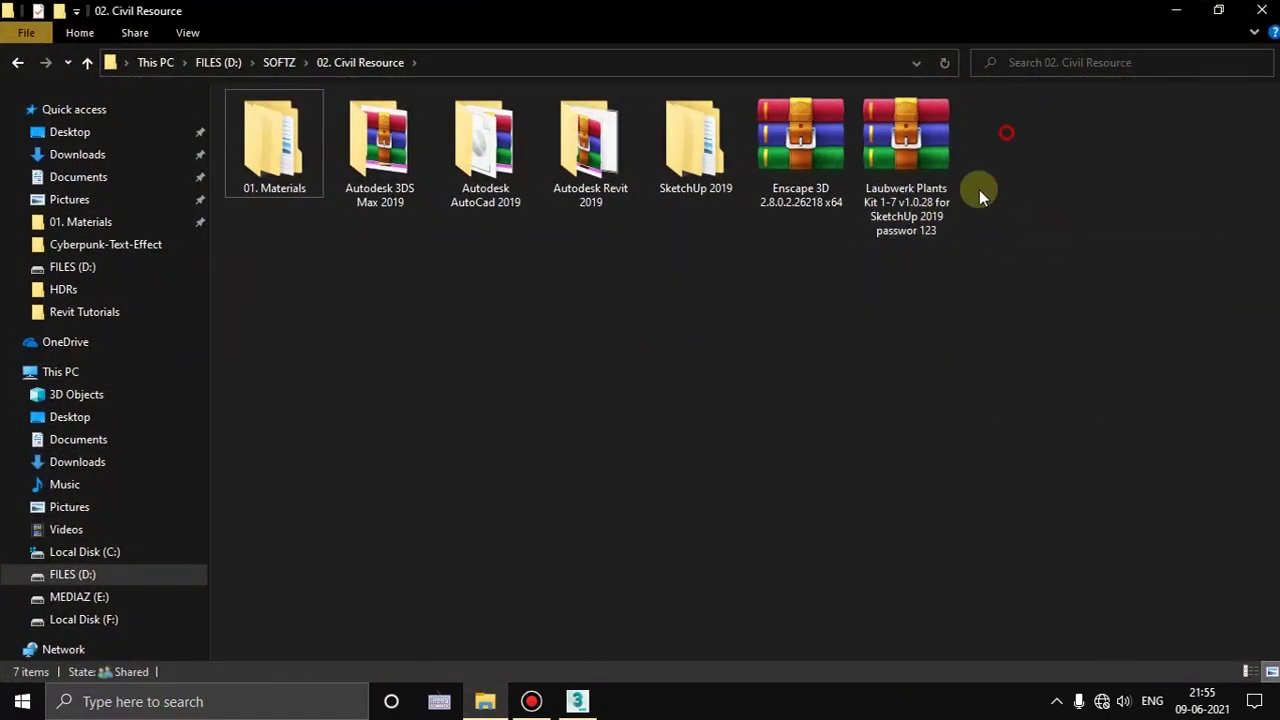
drag(1006, 132, 899, 284)
Minimize the folder and refresh the Windows desktop.
click(1176, 10)
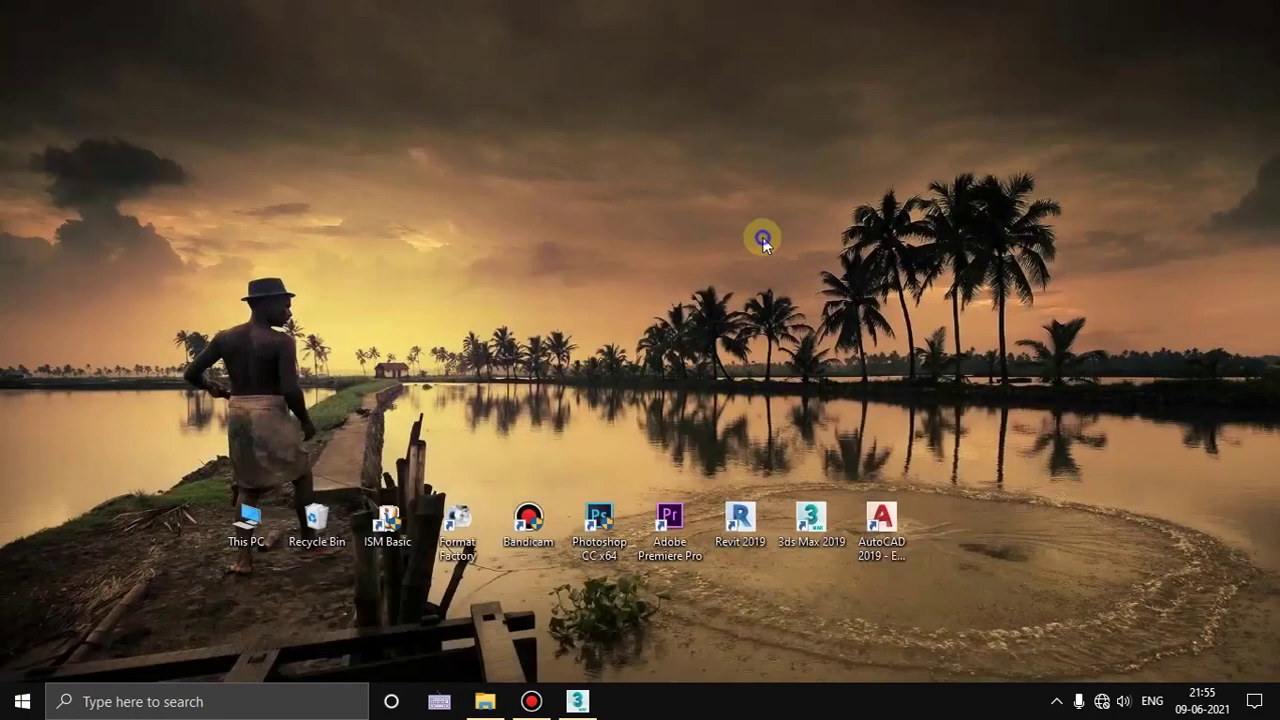
right_click(763, 238)
click(812, 294)
Back in 3ds Max, switch the Create panel to AEC Extended Foliage.
click(577, 702)
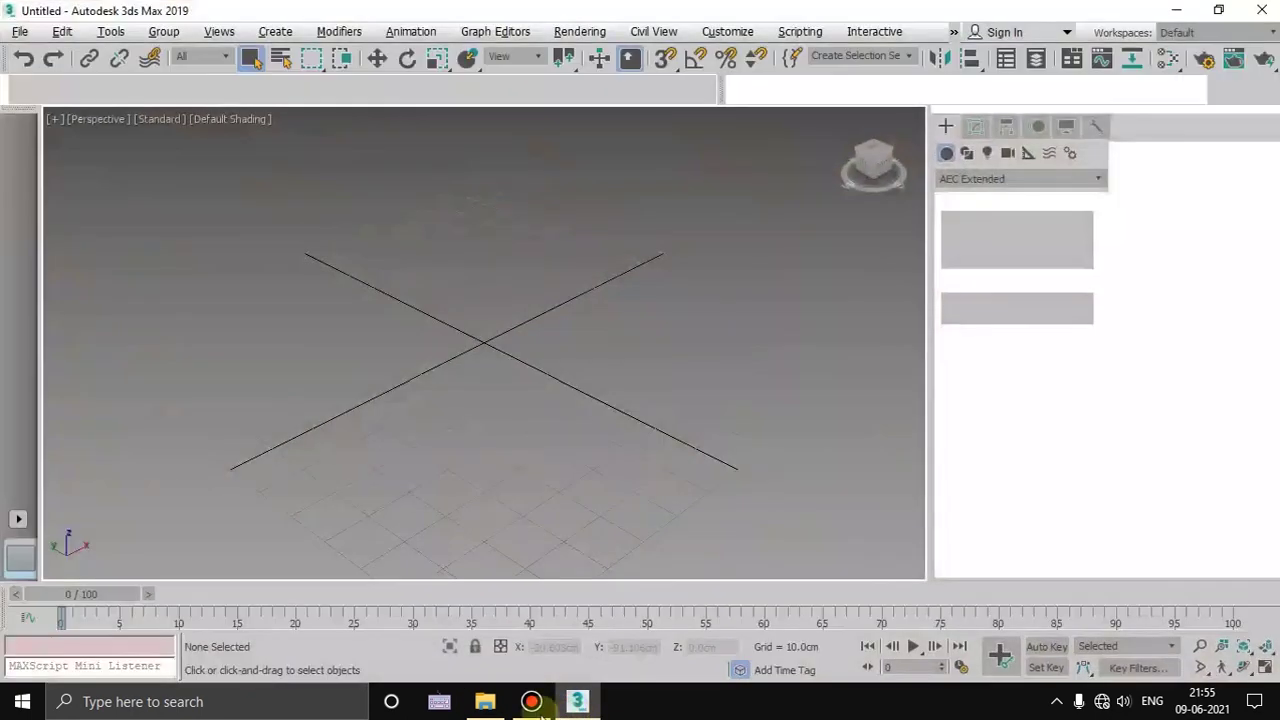
mouse_move(473, 425)
alt+middle_down()
mouse_move(486, 449)
mouse_move(483, 517)
mouse_move(451, 523)
mouse_move(489, 457)
mouse_move(543, 500)
alt+middle_up()
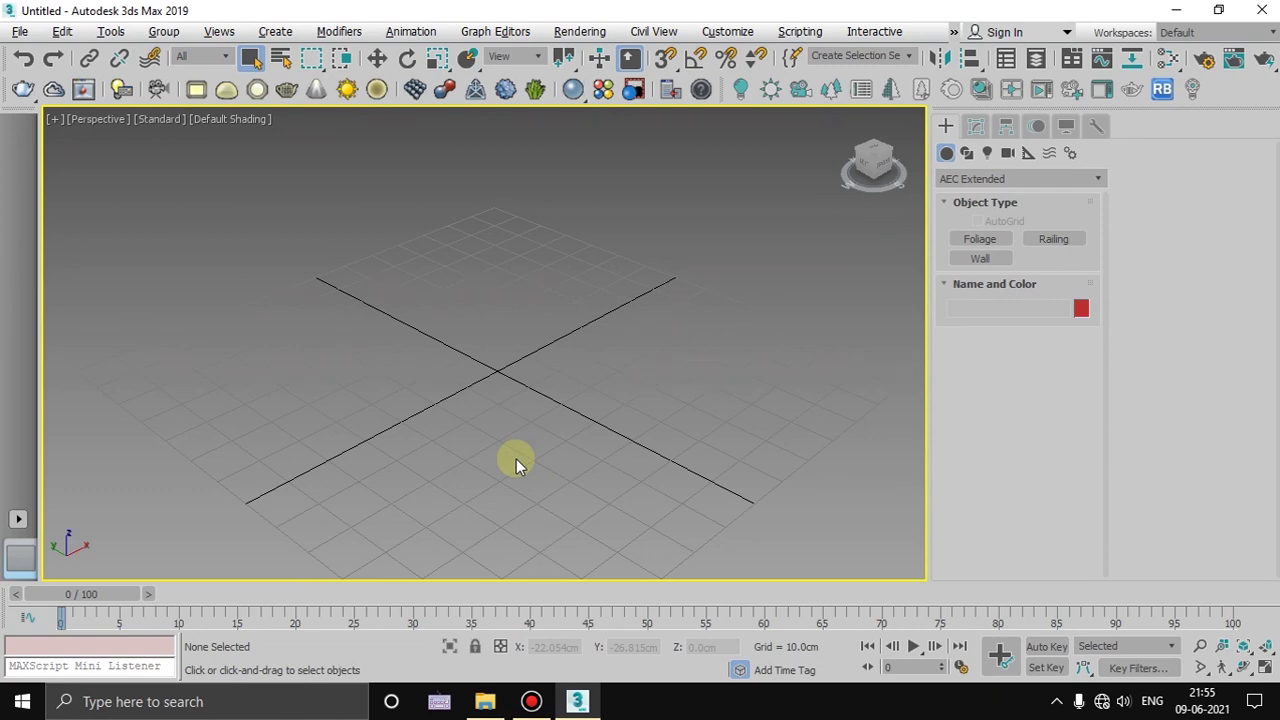
mouse_move(580, 475)
middle_down()
mouse_move(519, 483)
mouse_move(654, 460)
mouse_move(760, 410)
middle_up()
click(1003, 178)
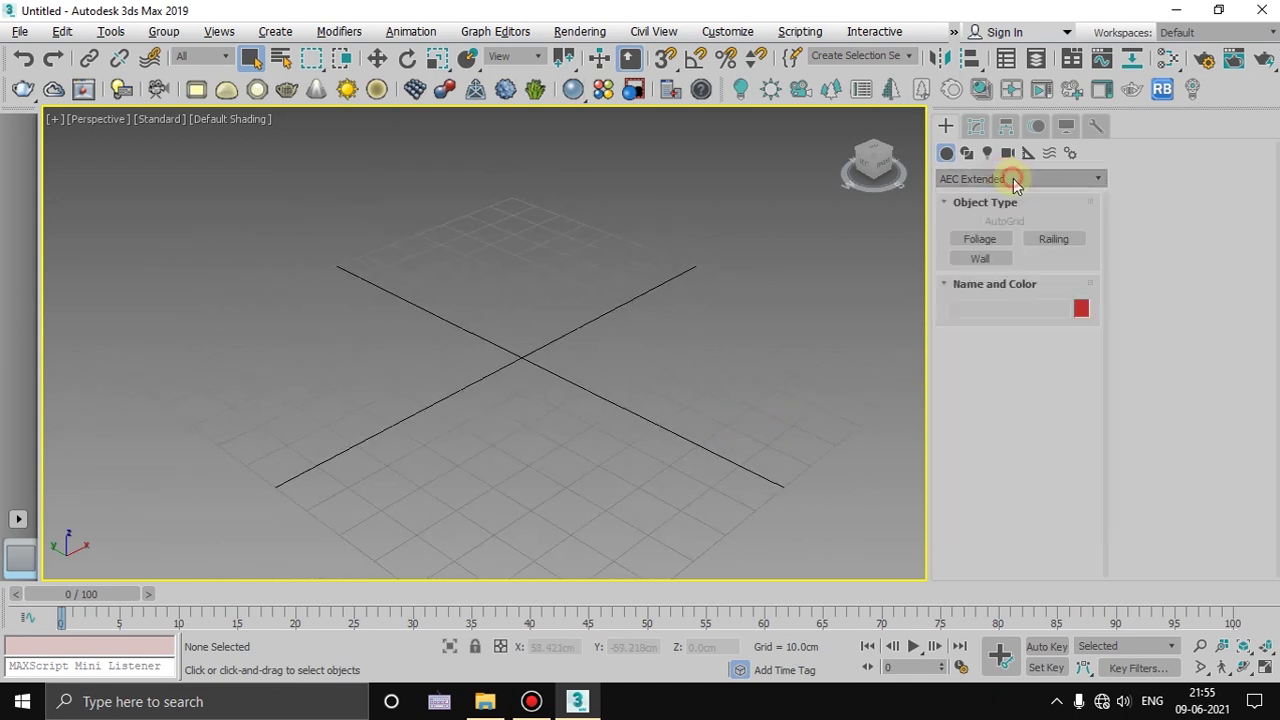
click(975, 238)
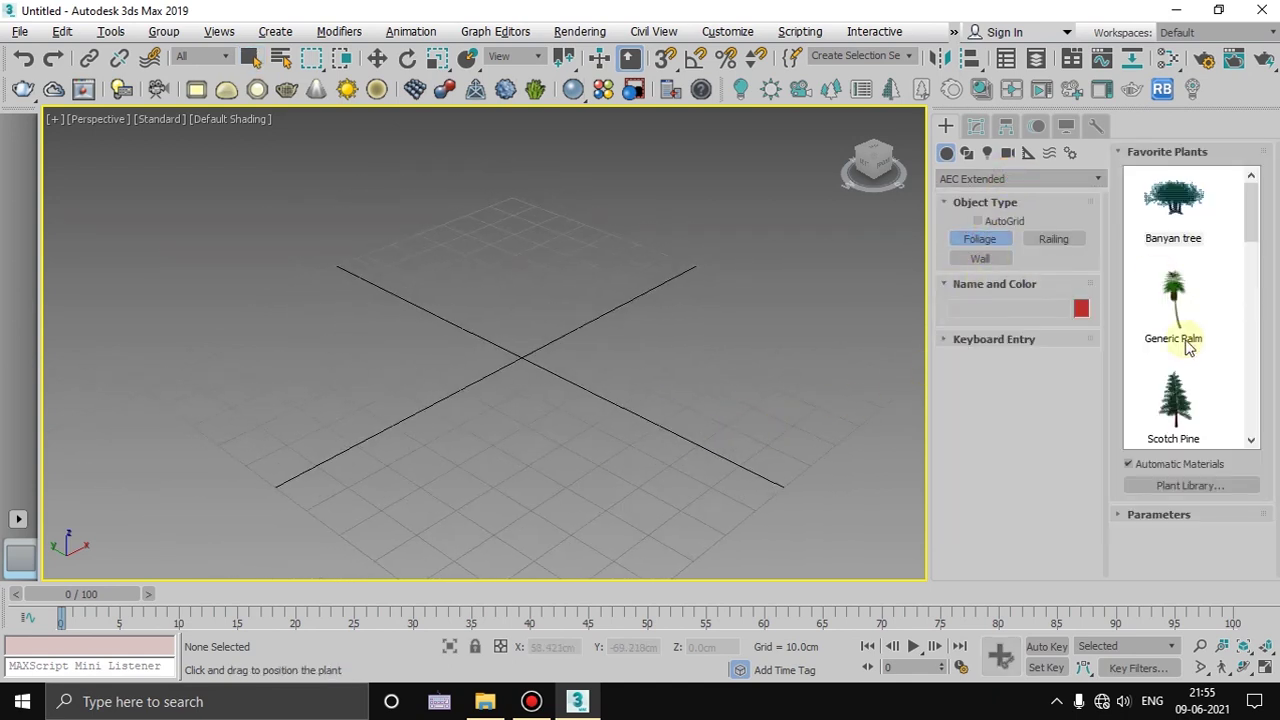
click(947, 343)
Browse the Favorite Plants list, then open the Plant Library and cancel it.
scroll(1187, 290, down, 3)
scroll(1187, 290, down, 3)
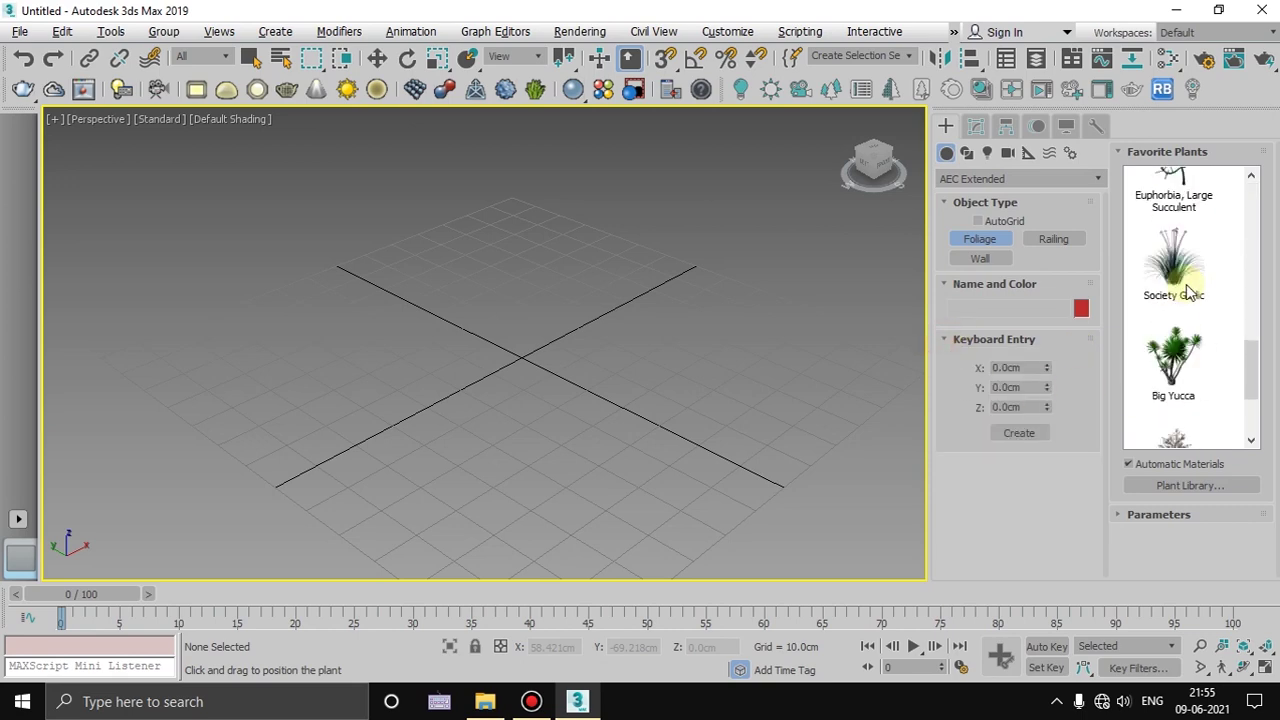
scroll(1187, 290, down, 2)
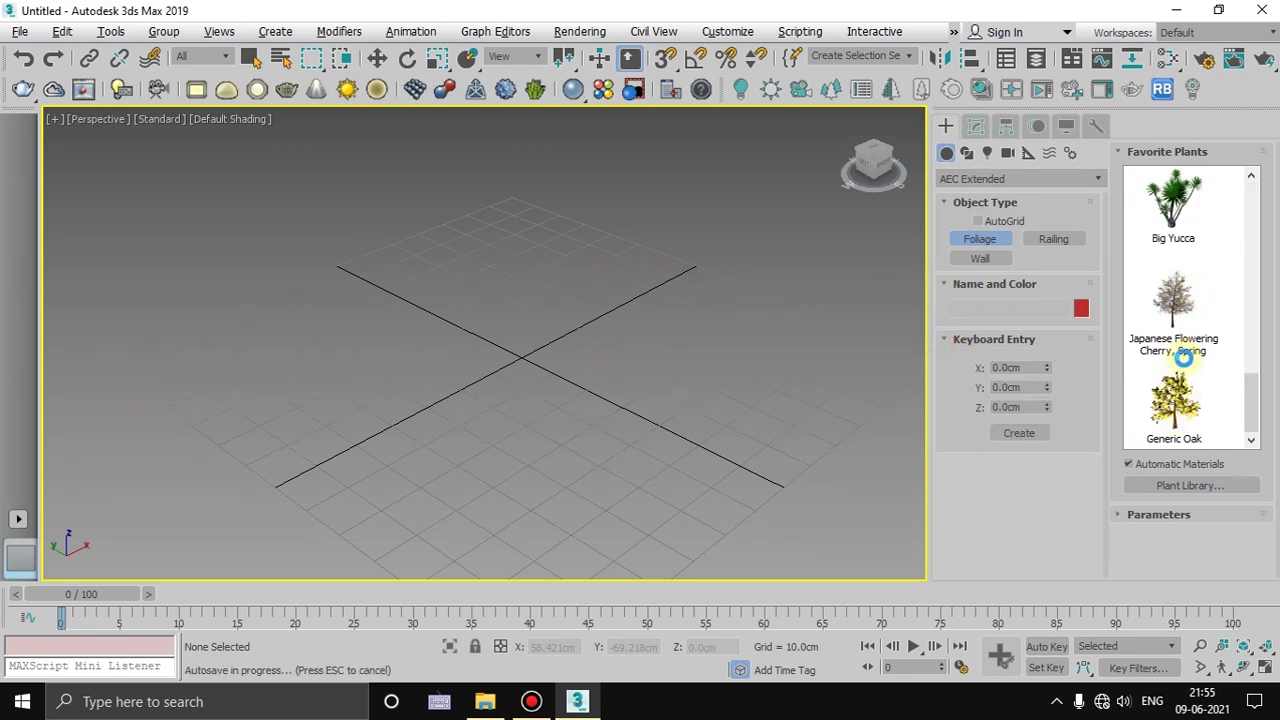
scroll(1183, 370, up, 3)
scroll(1183, 376, up, 3)
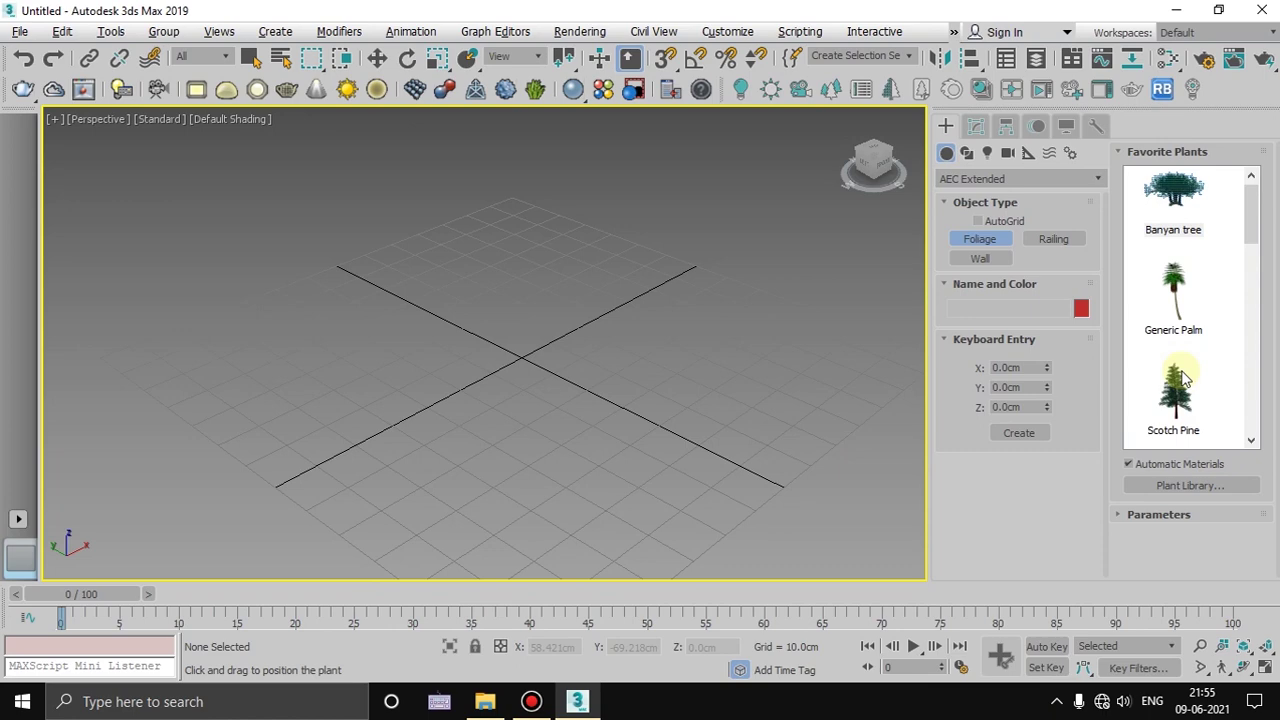
click(1190, 485)
mouse_move(415, 467)
mouse_down()
mouse_move(343, 281)
mouse_move(290, 192)
mouse_up()
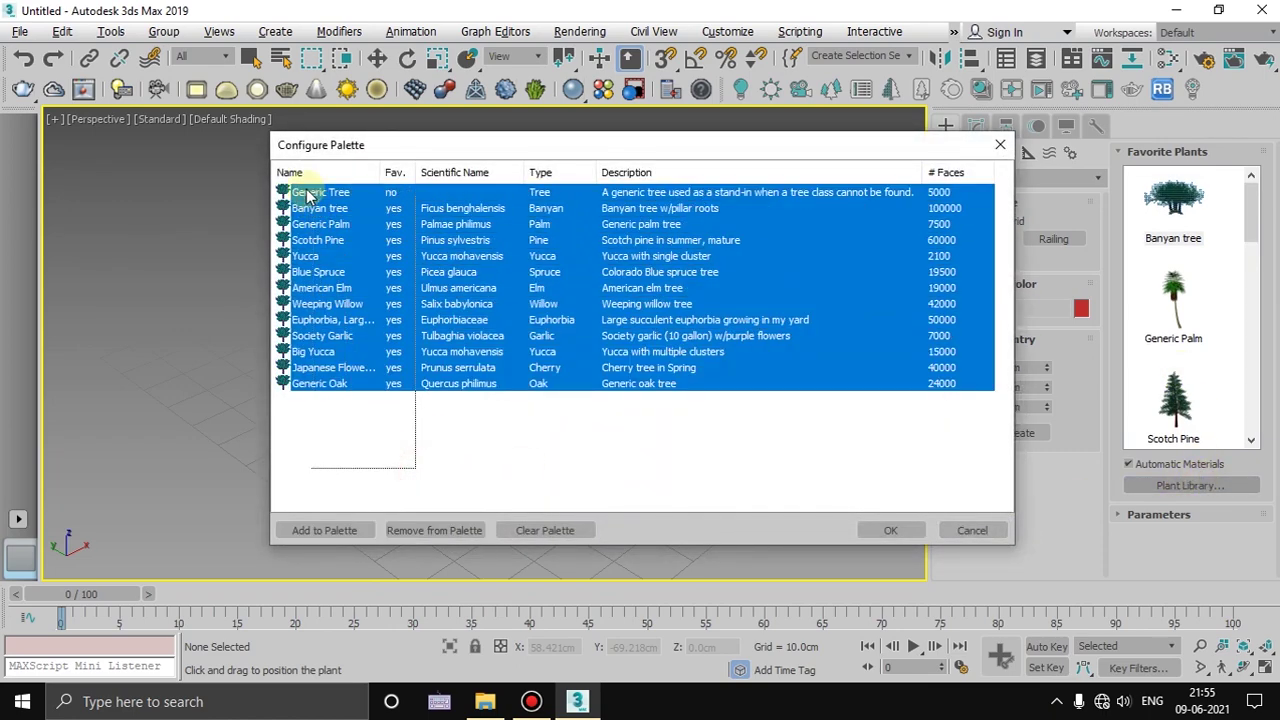
click(631, 449)
click(985, 528)
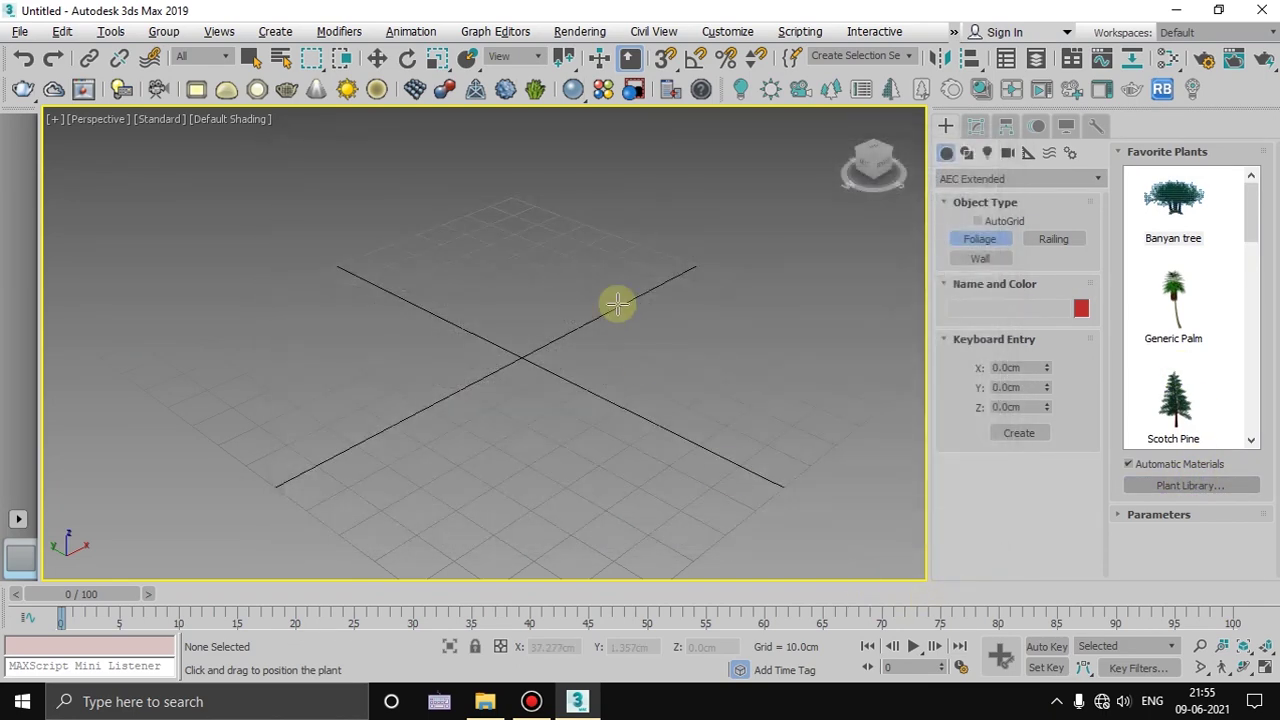
mouse_move(485, 702)
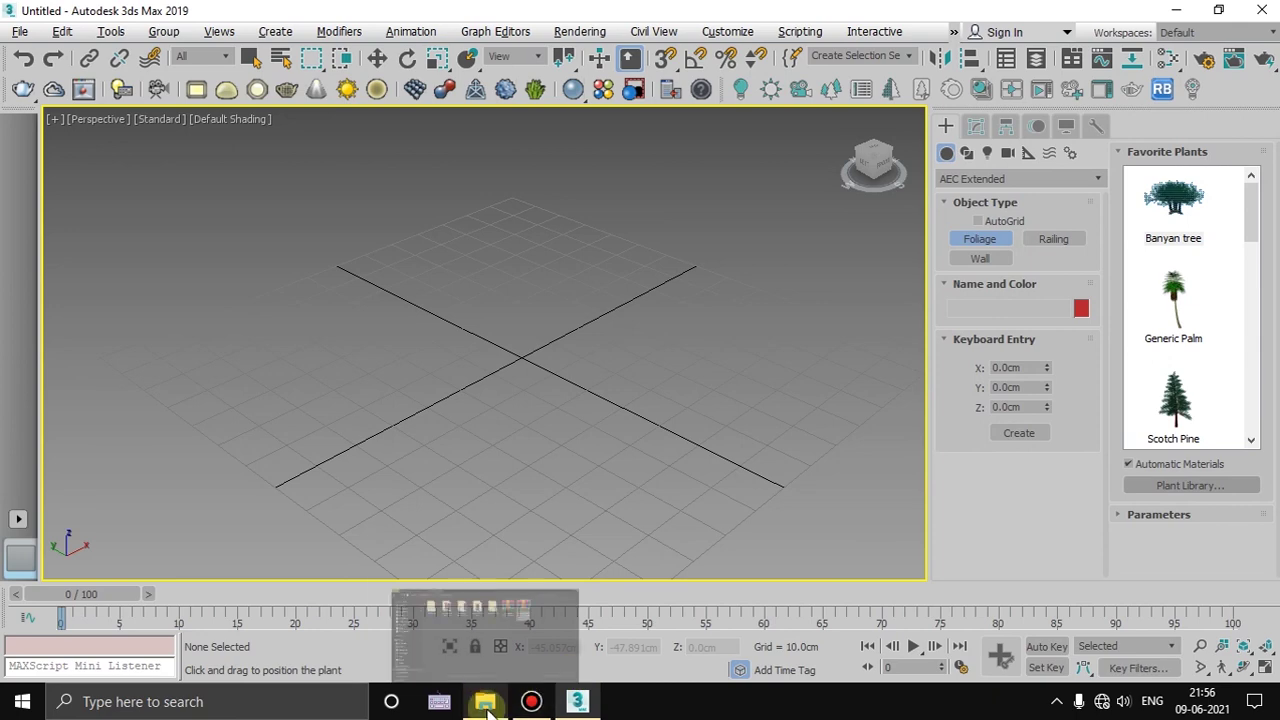
View the Laubwerk archive's file properties in the 02. Civil Resource folder.
click(486, 657)
drag(1044, 118, 909, 169)
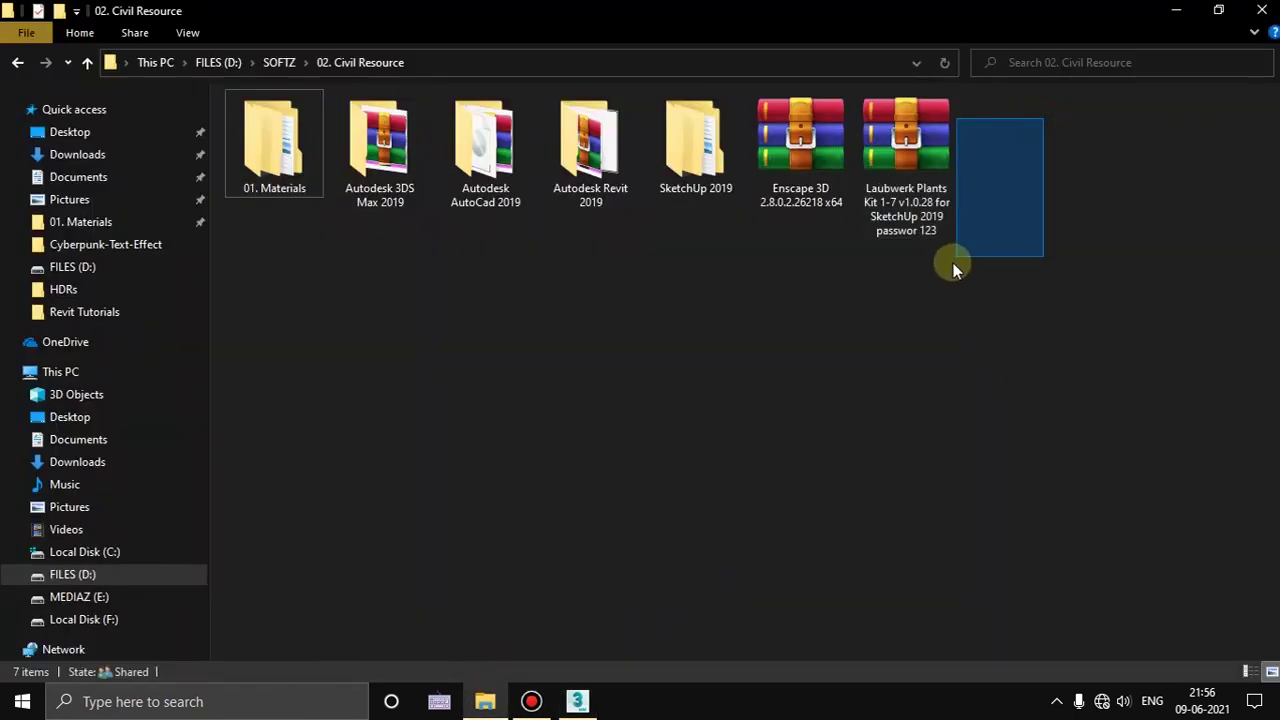
right_click(909, 169)
click(866, 590)
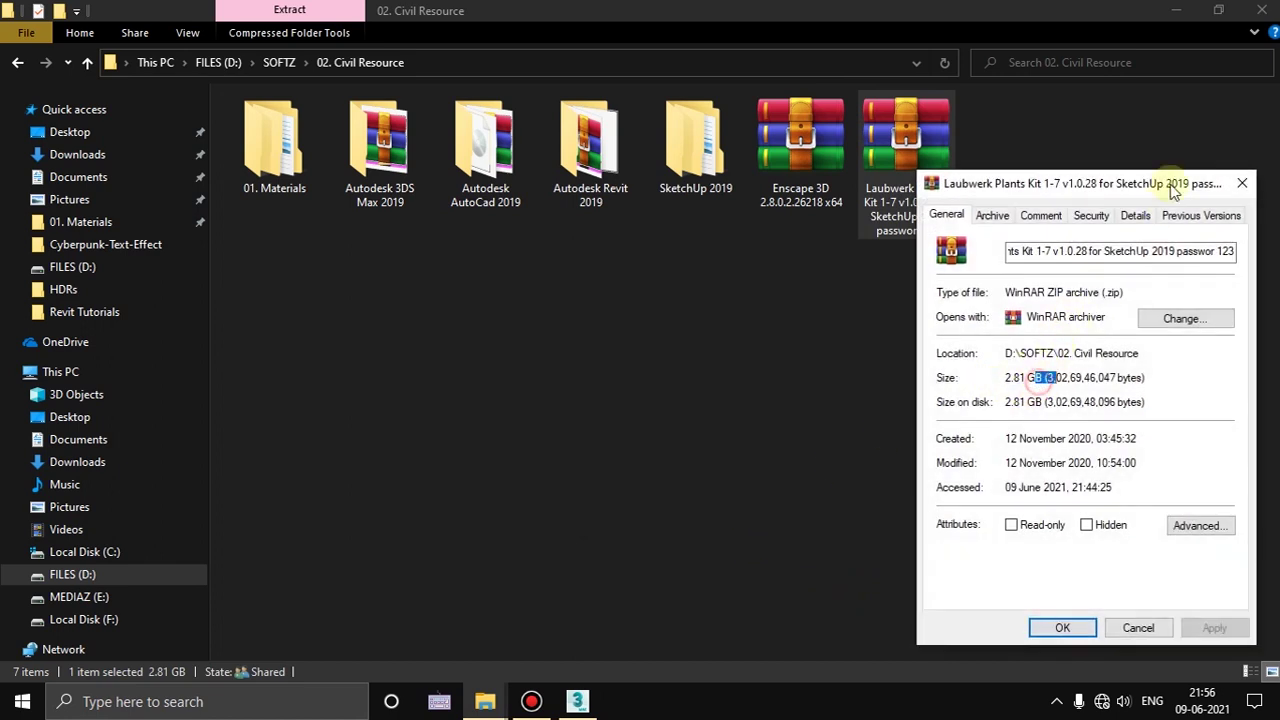
click(1236, 190)
Place a test foliage plant in the viewport, then cancel and remove it.
click(1176, 10)
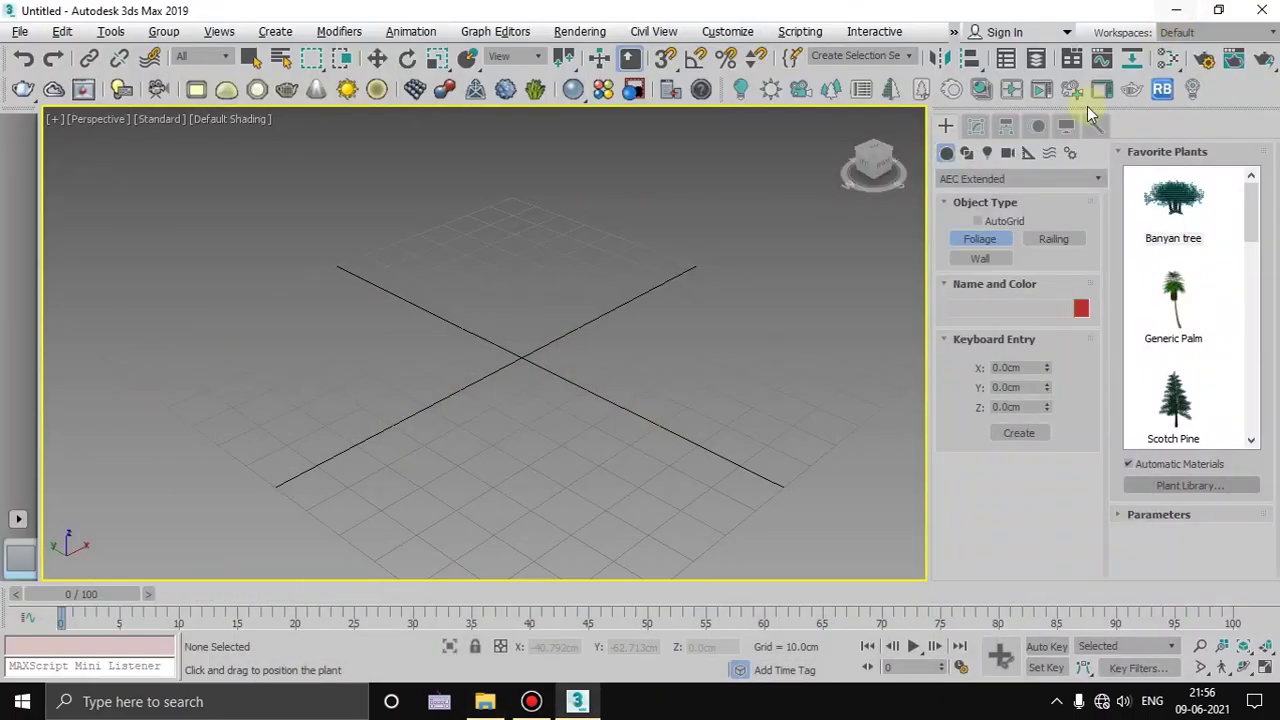
click(624, 409)
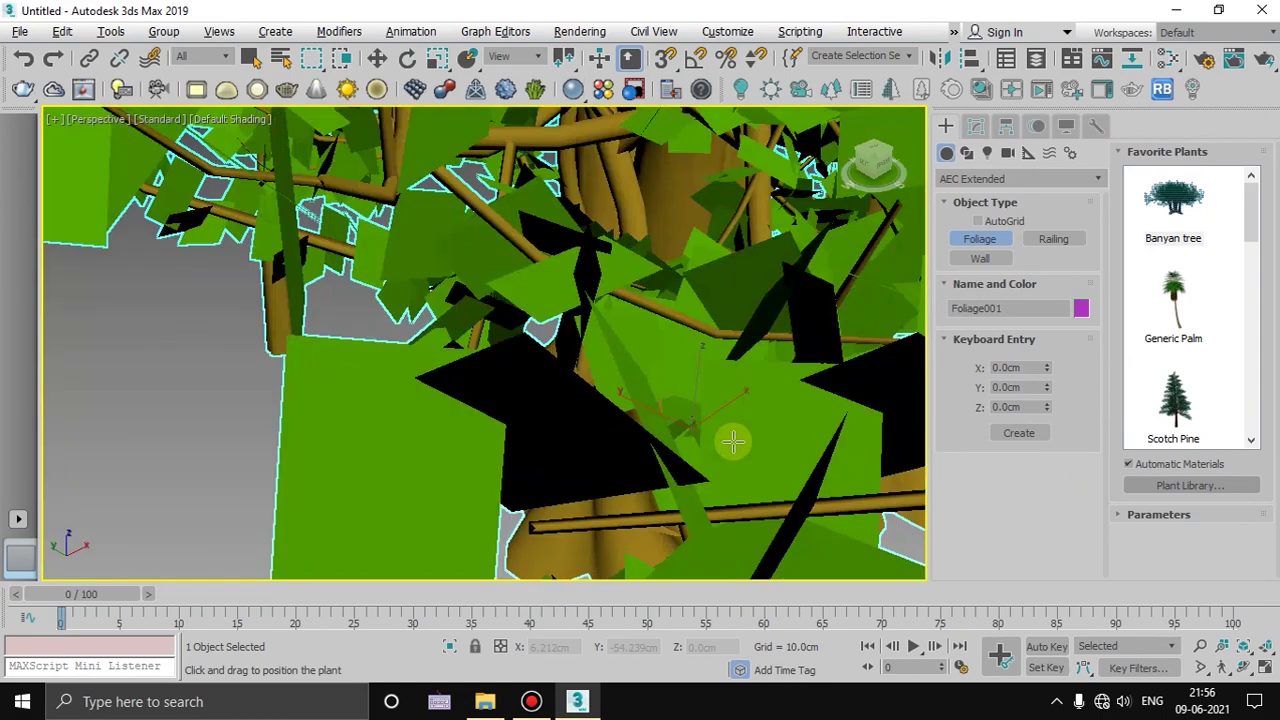
scroll(733, 441, down, 5)
right_click(733, 441)
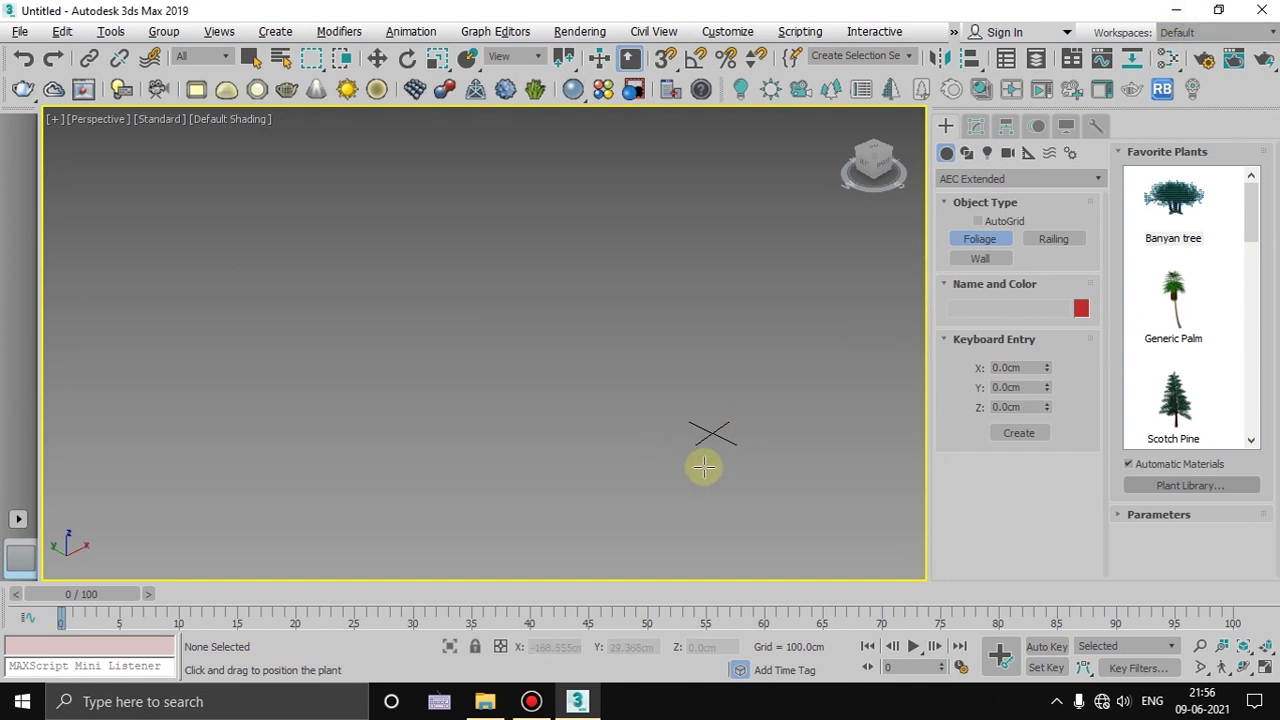
Recenter the grid and leave foliage creation for the Geometry categories.
scroll(548, 427, up, 5)
middle_drag(580, 423, 568, 489)
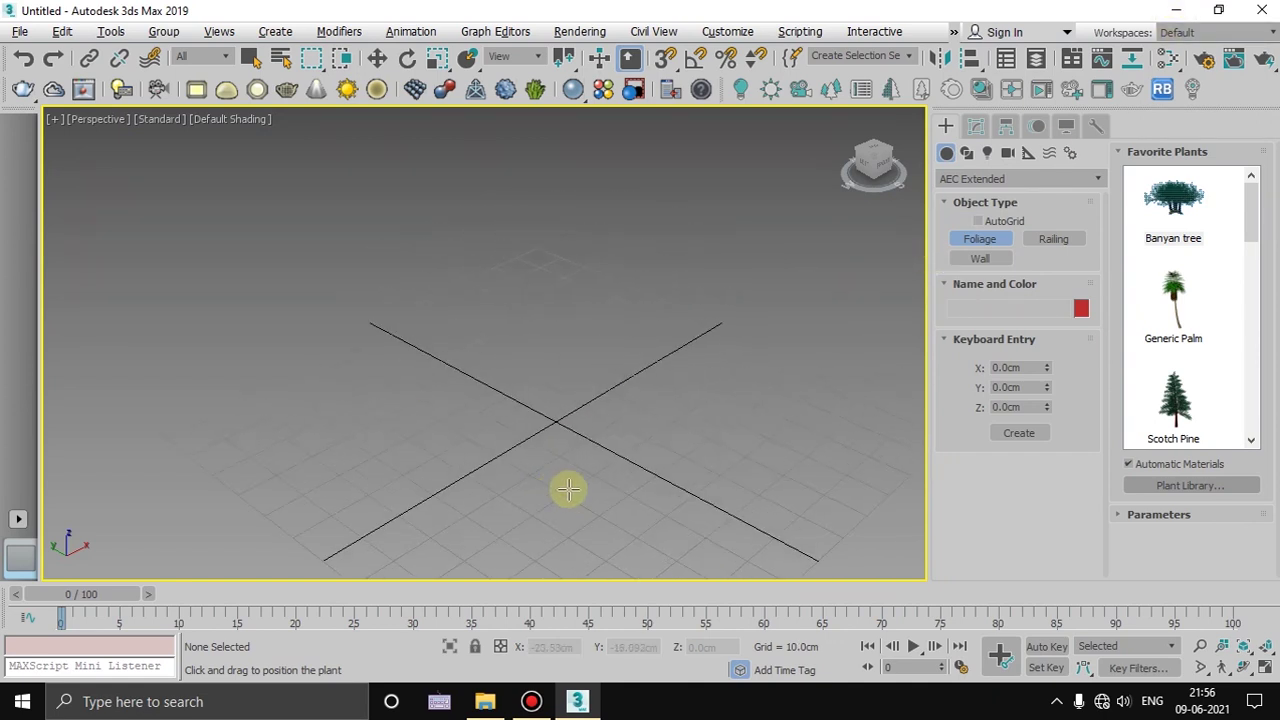
middle_drag(731, 471, 705, 473)
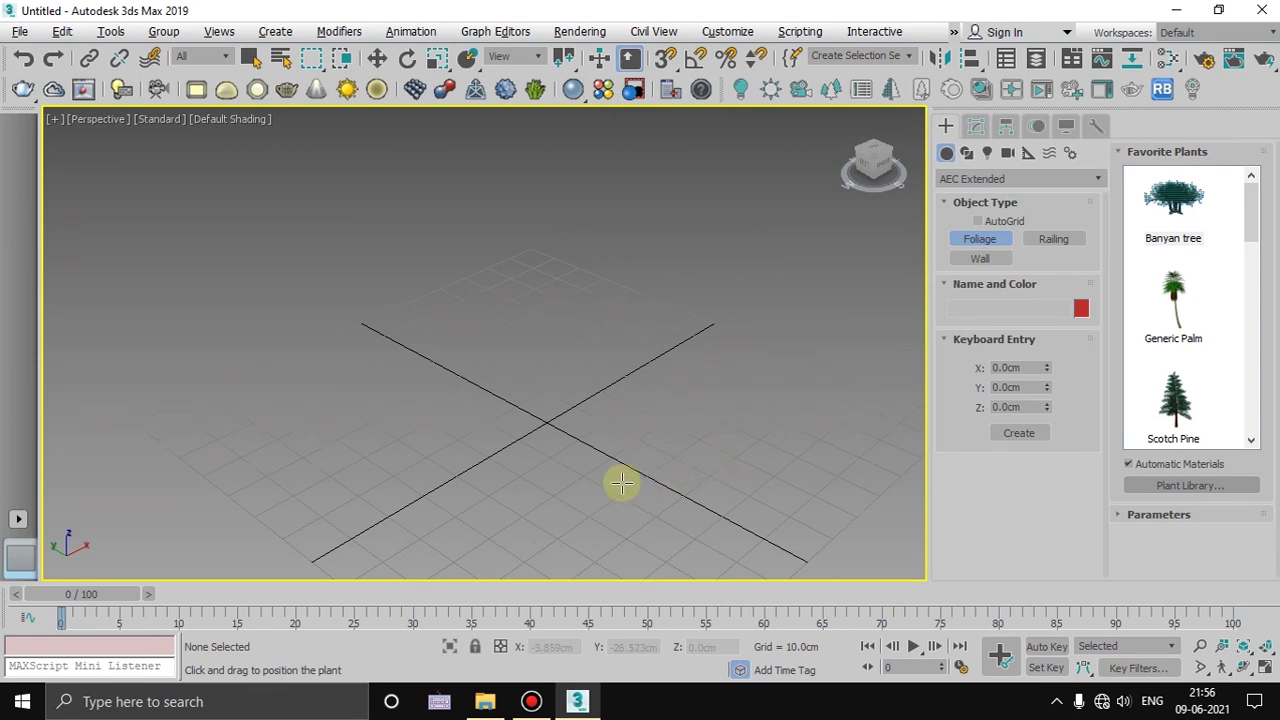
click(945, 154)
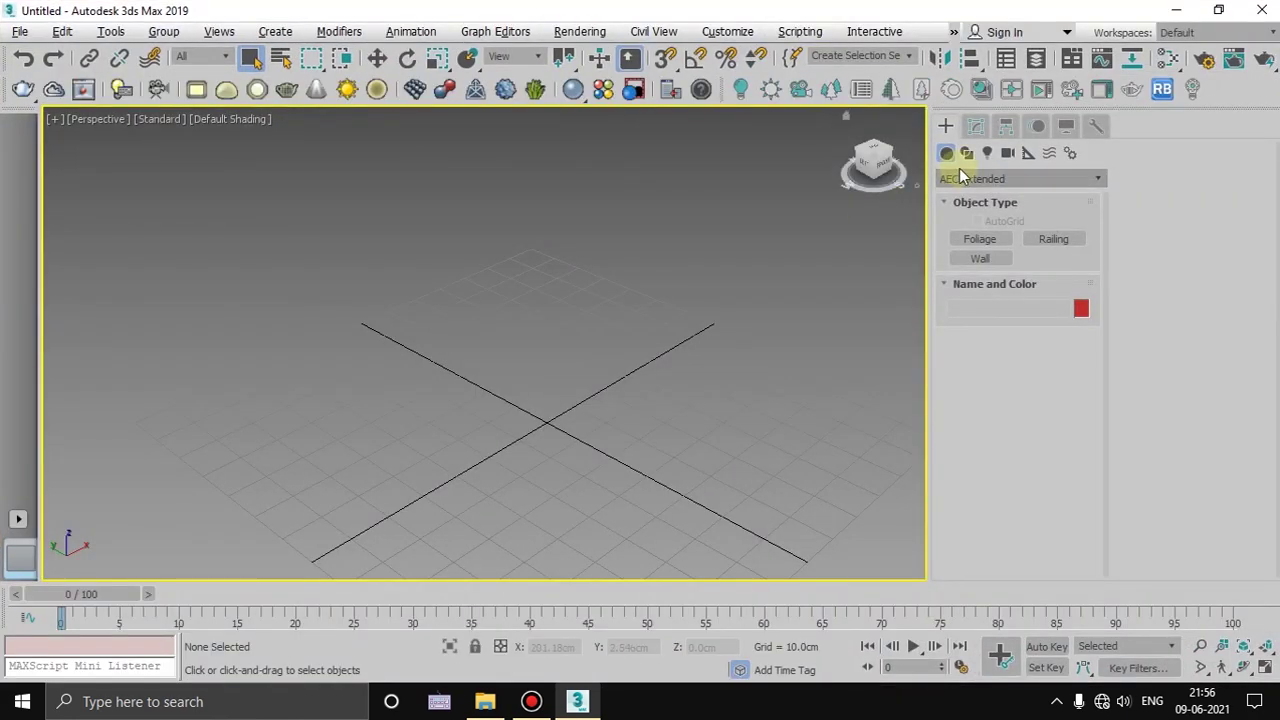
Switch the object category to Laubwerk Plants.
click(963, 178)
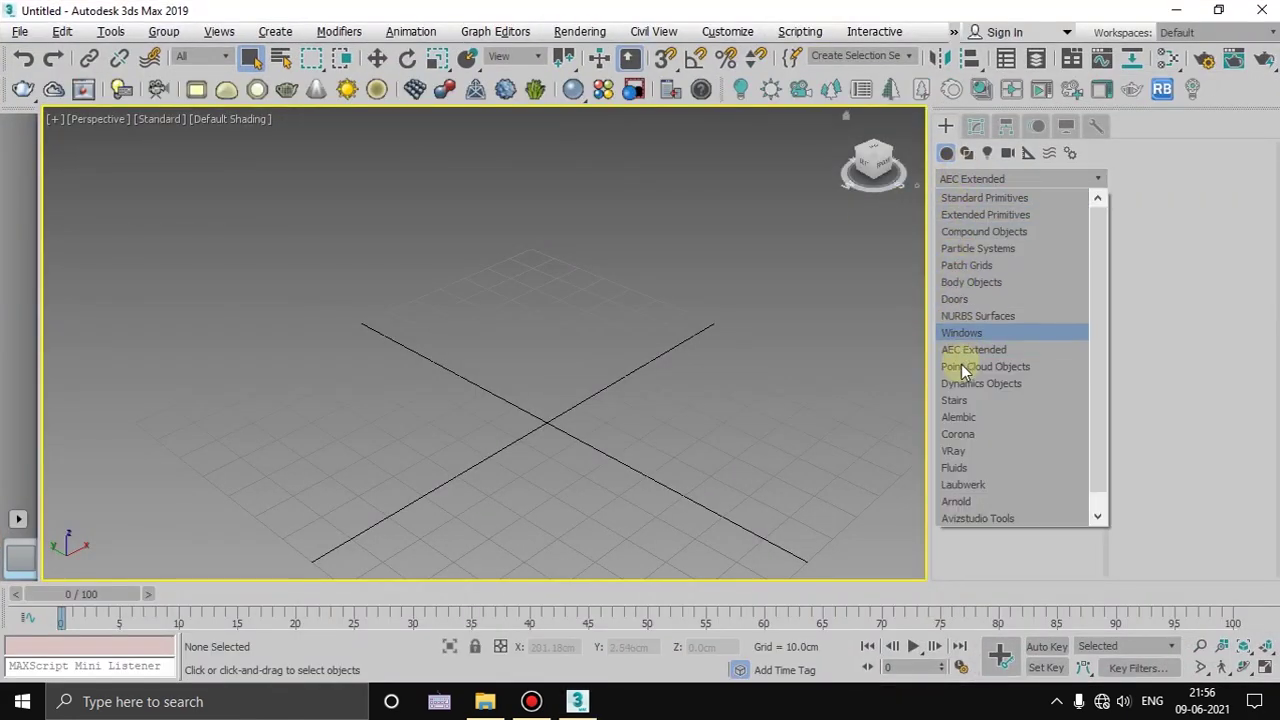
scroll(963, 380, down, 1)
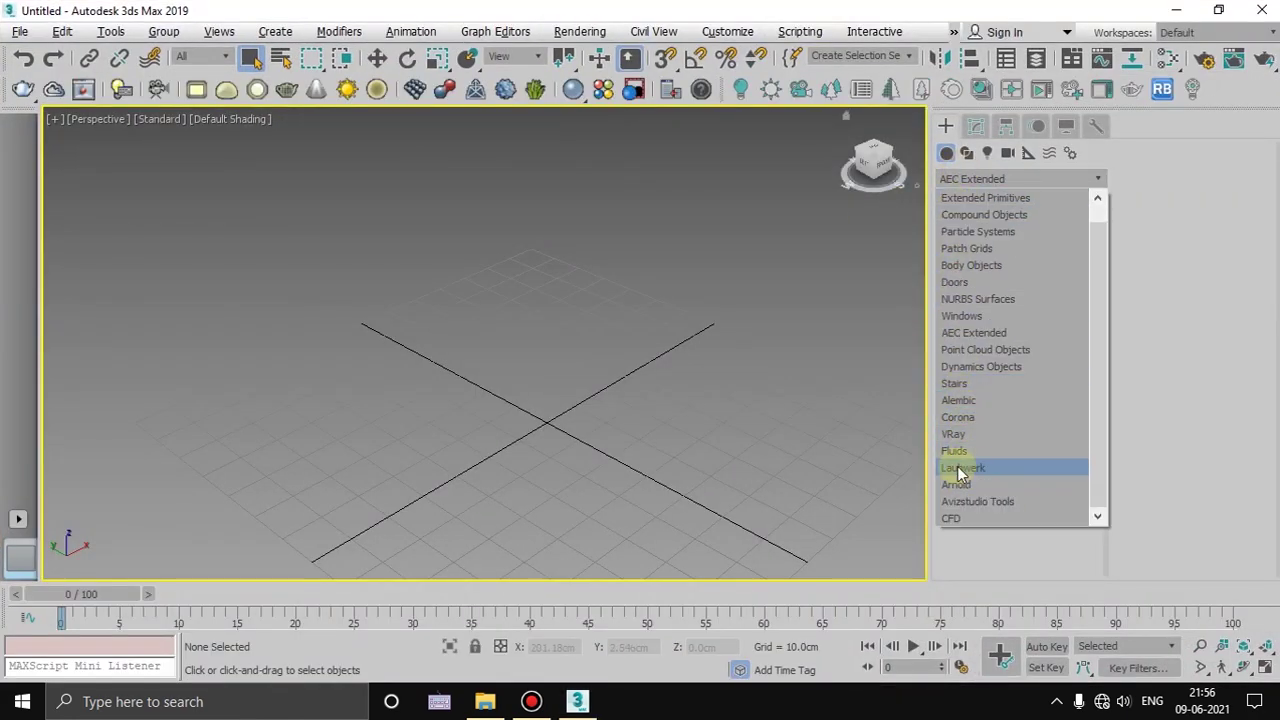
click(1000, 178)
click(1000, 178)
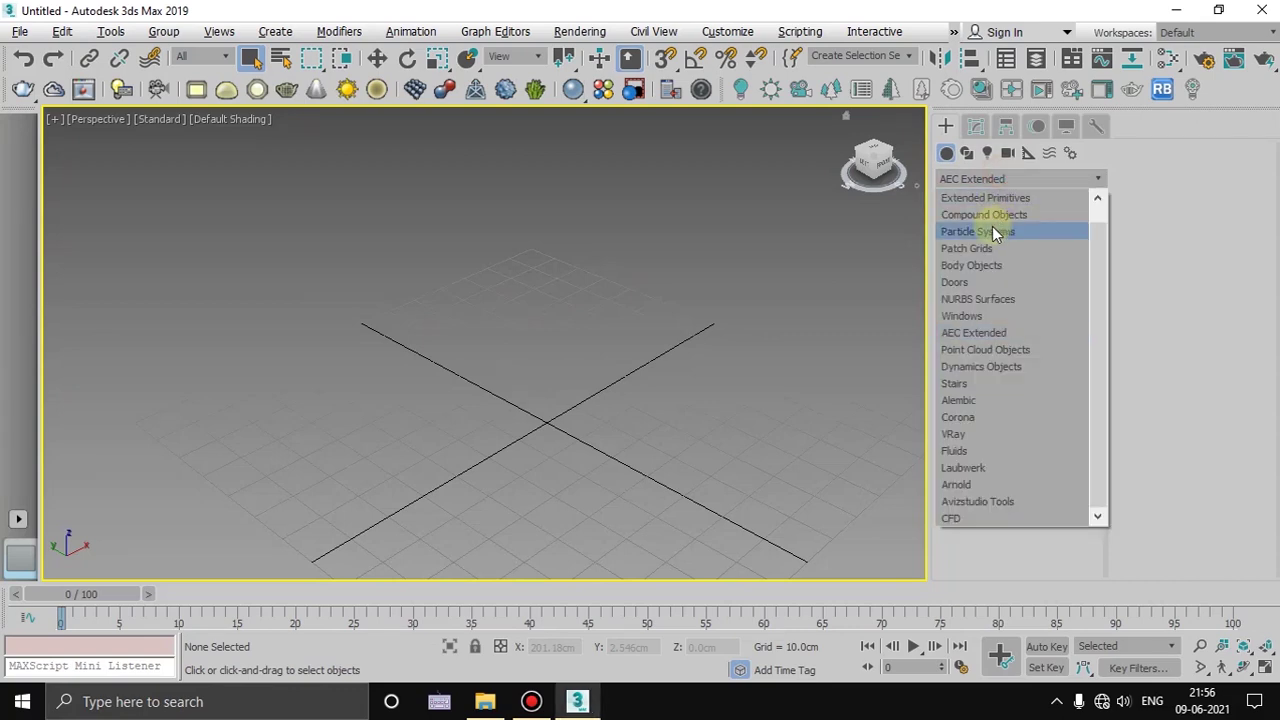
click(987, 468)
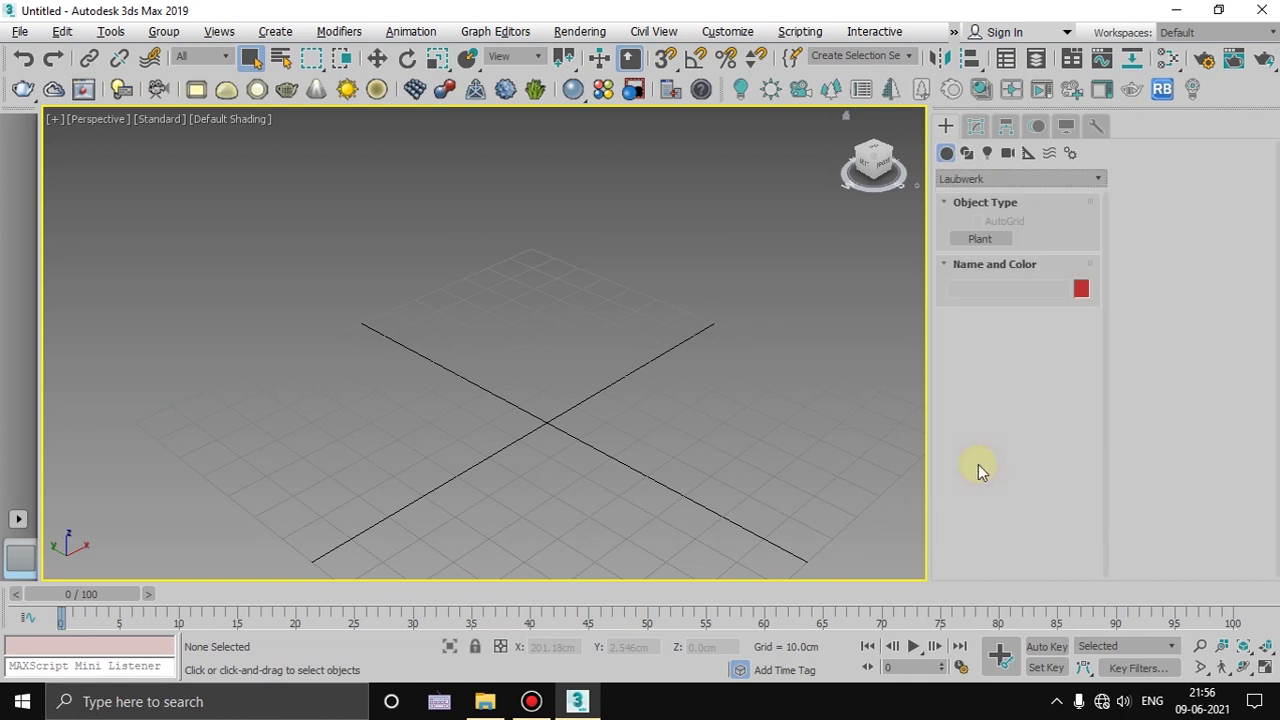
Open the Plant Library Browser from the Yellow cane palm preview image.
click(1005, 207)
click(1008, 203)
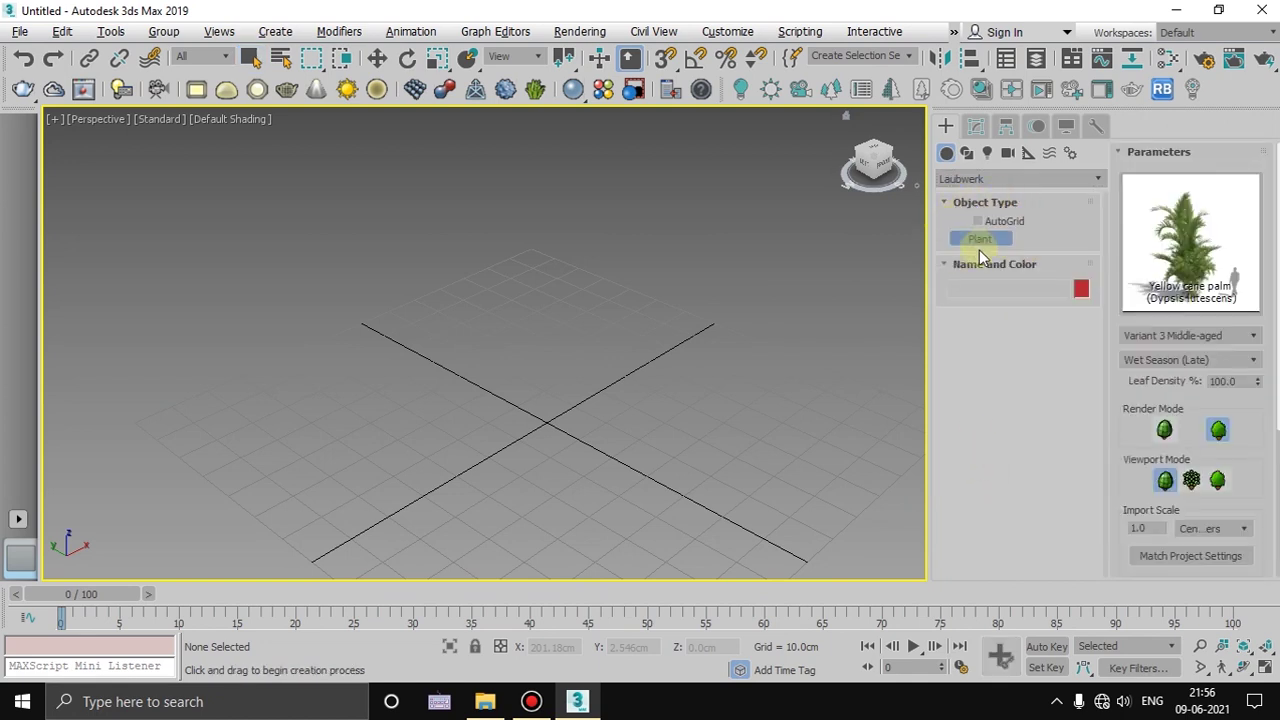
click(1130, 153)
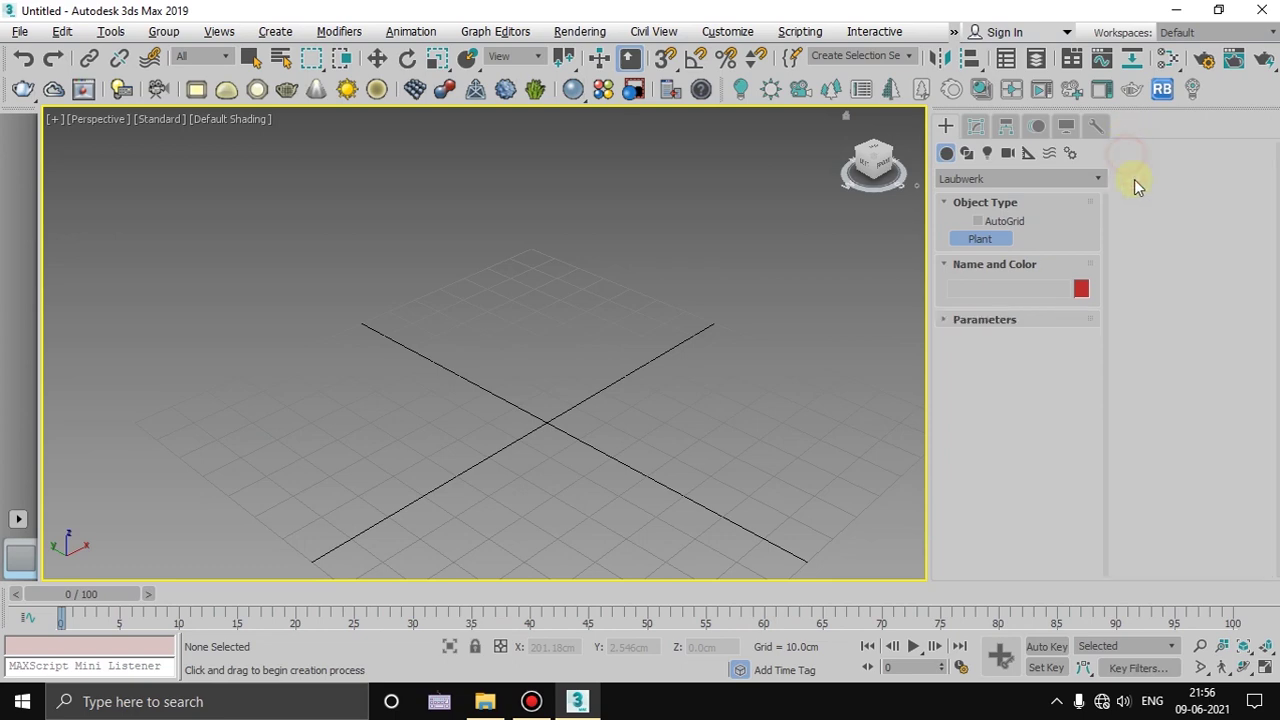
click(960, 320)
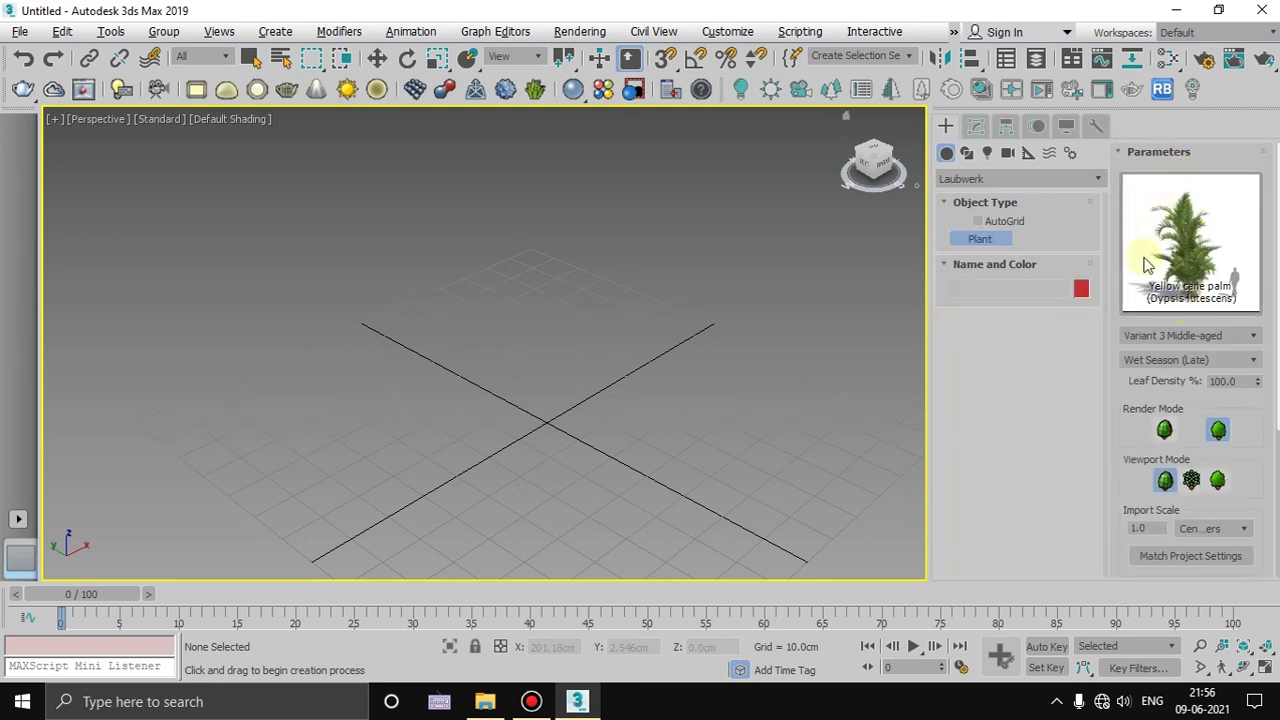
click(1188, 272)
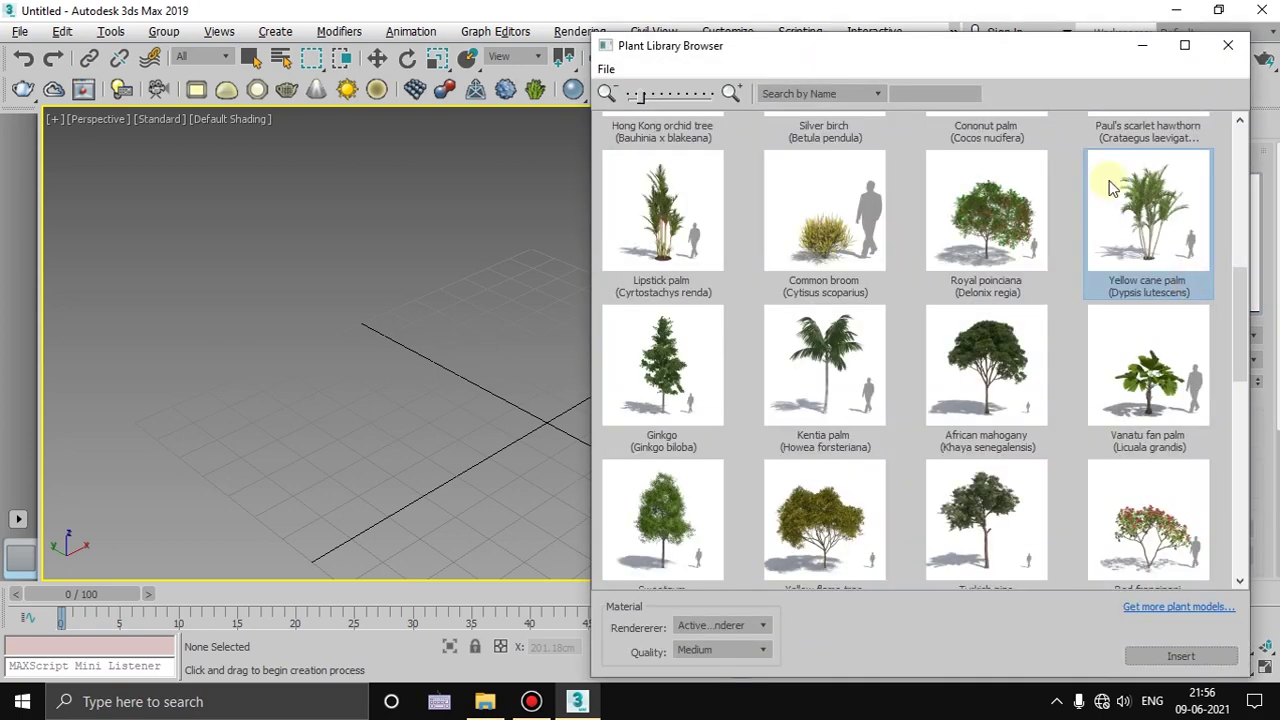
Scroll through the plant library and close it, keeping Yellow cane palm loaded.
scroll(826, 242, down, 5)
scroll(826, 242, up, 5)
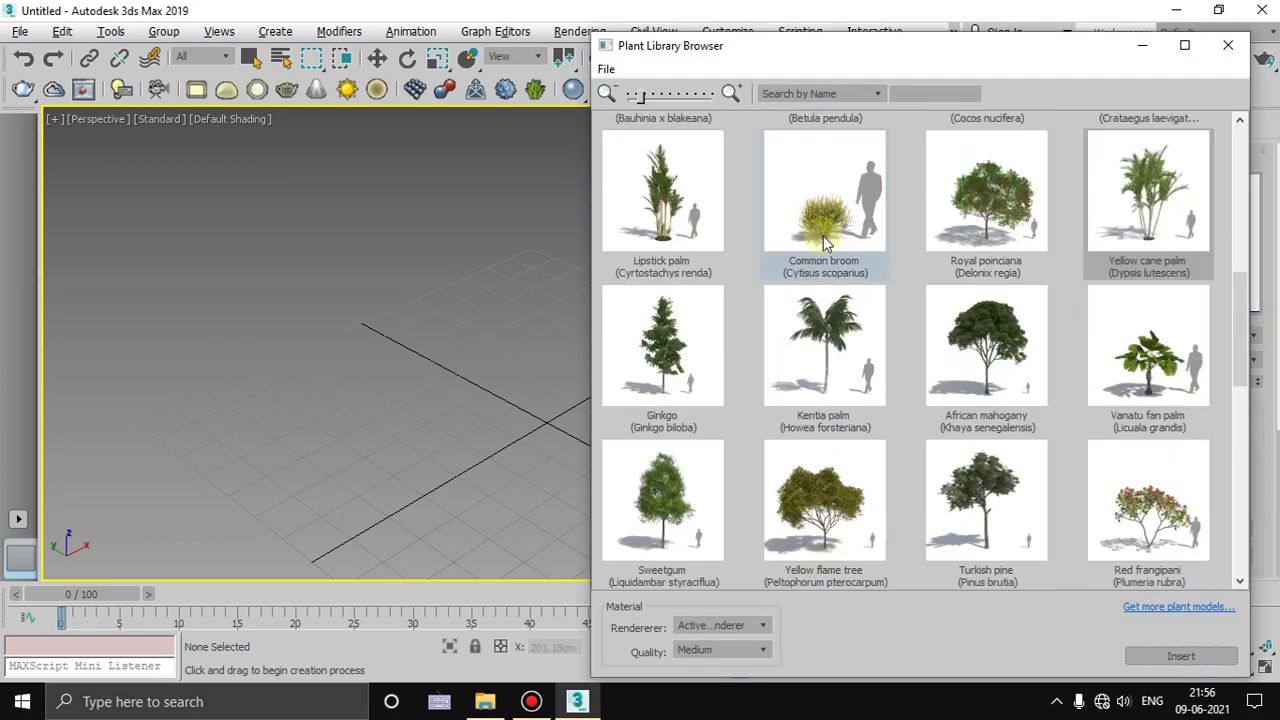
scroll(826, 242, up, 3)
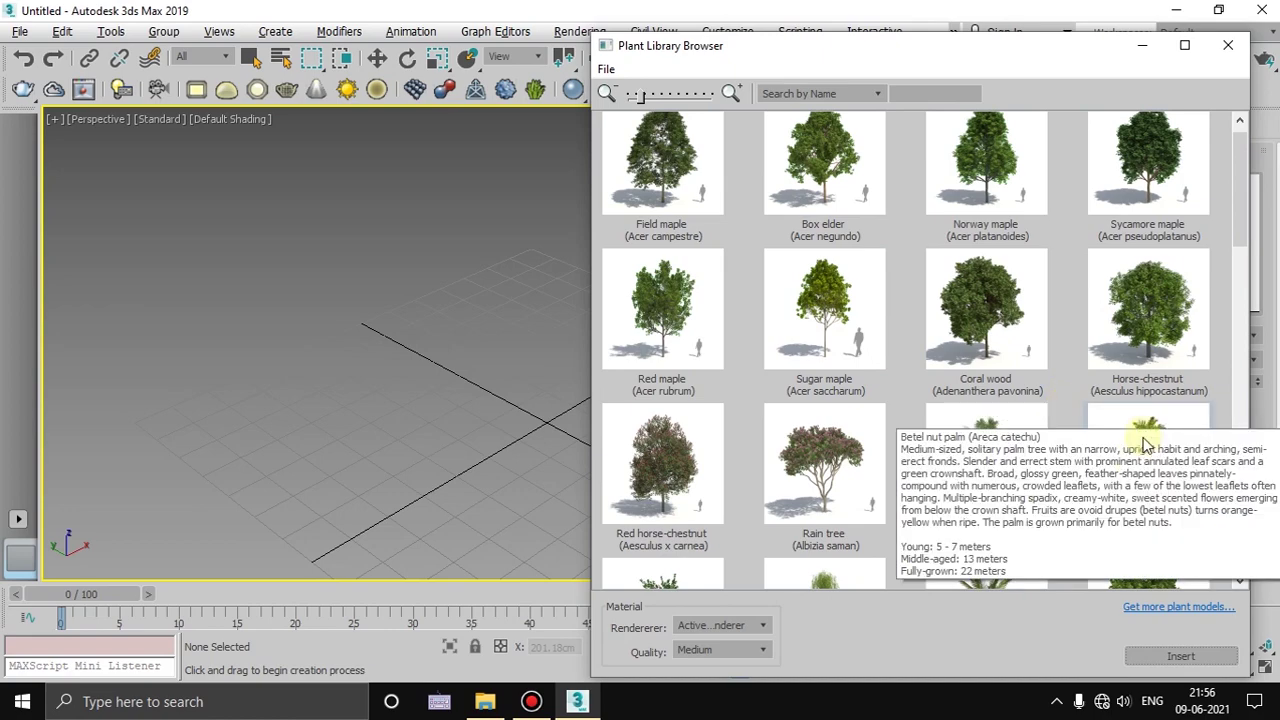
scroll(860, 347, down, 3)
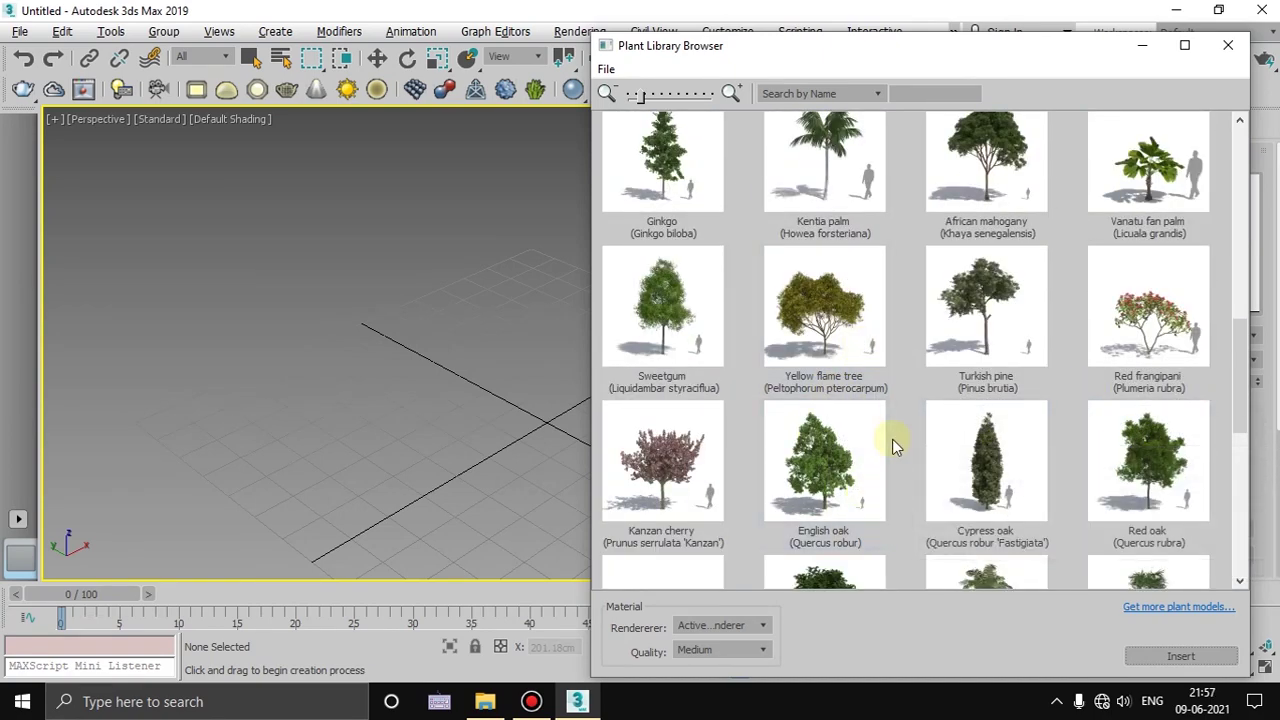
scroll(892, 442, down, 5)
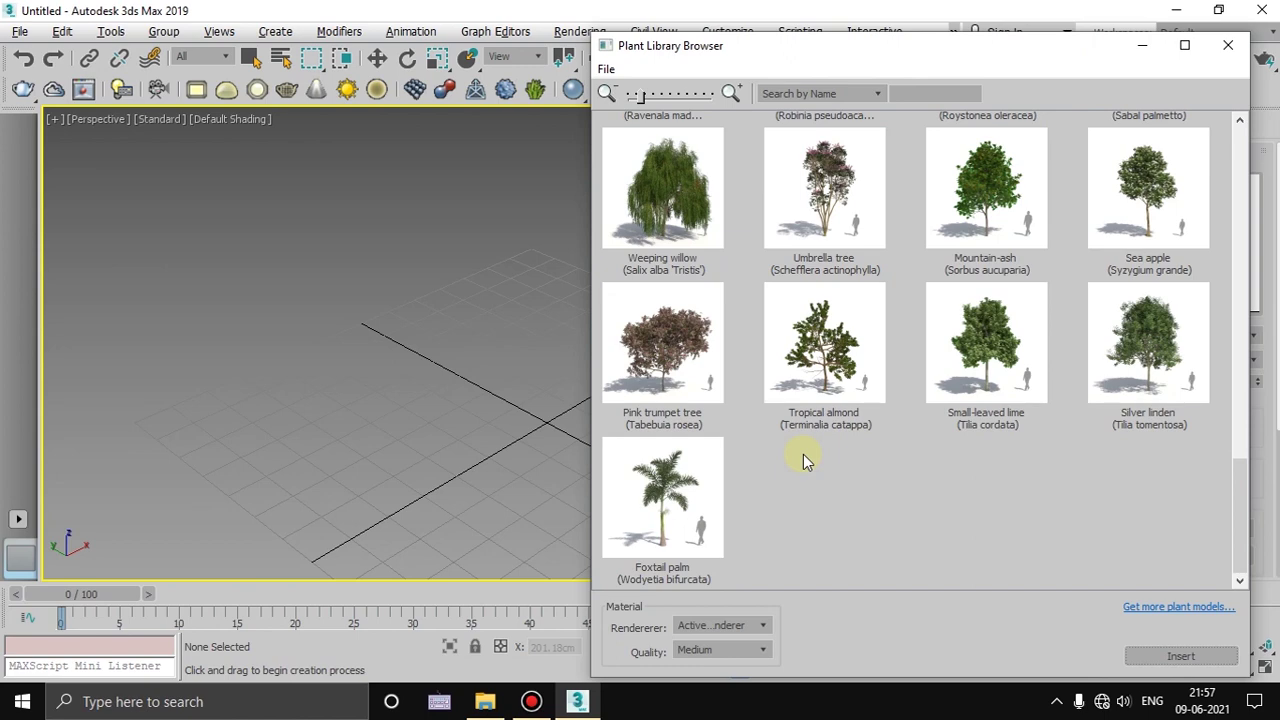
scroll(917, 483, up, 5)
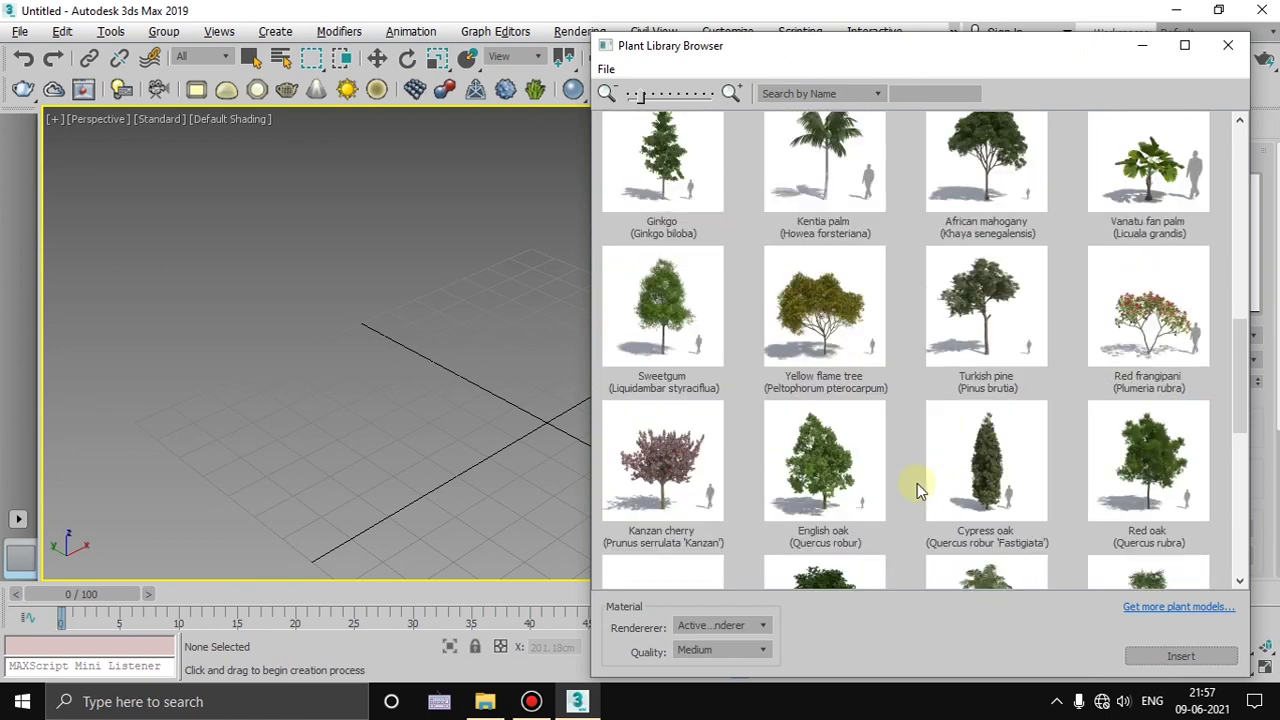
scroll(884, 483, up, 3)
scroll(800, 350, up, 4)
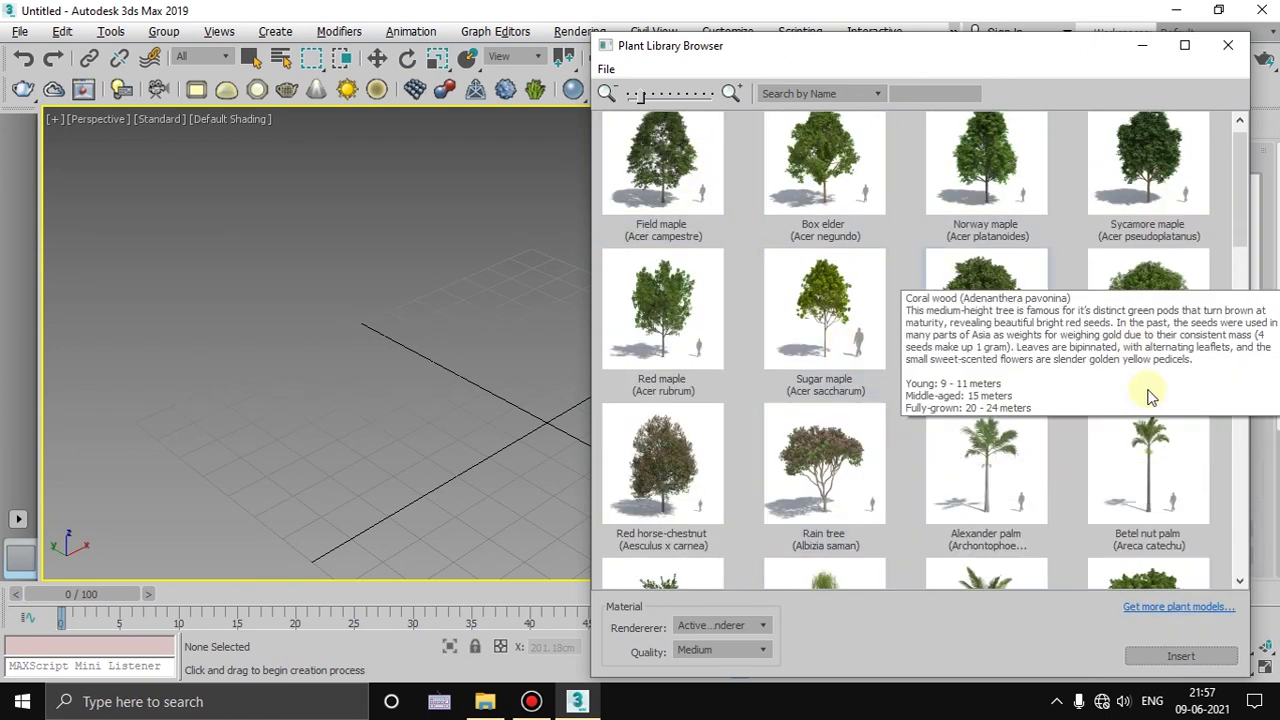
click(1221, 47)
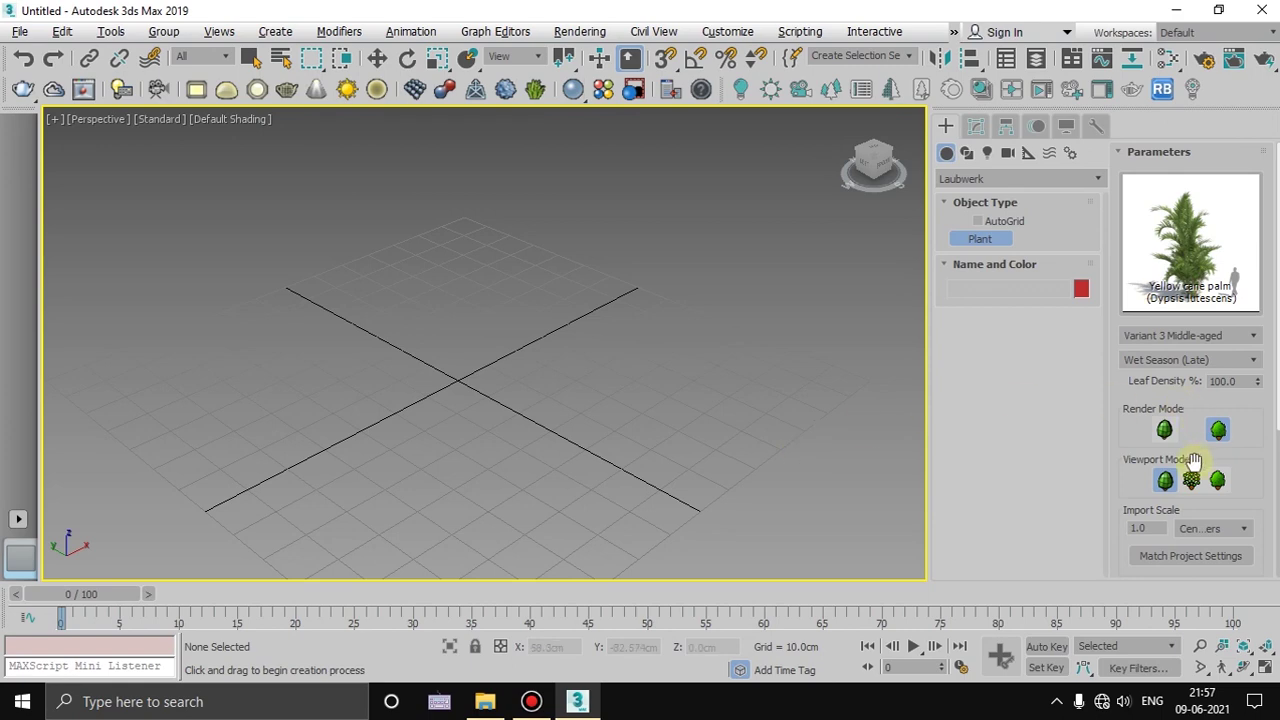
click(1173, 337)
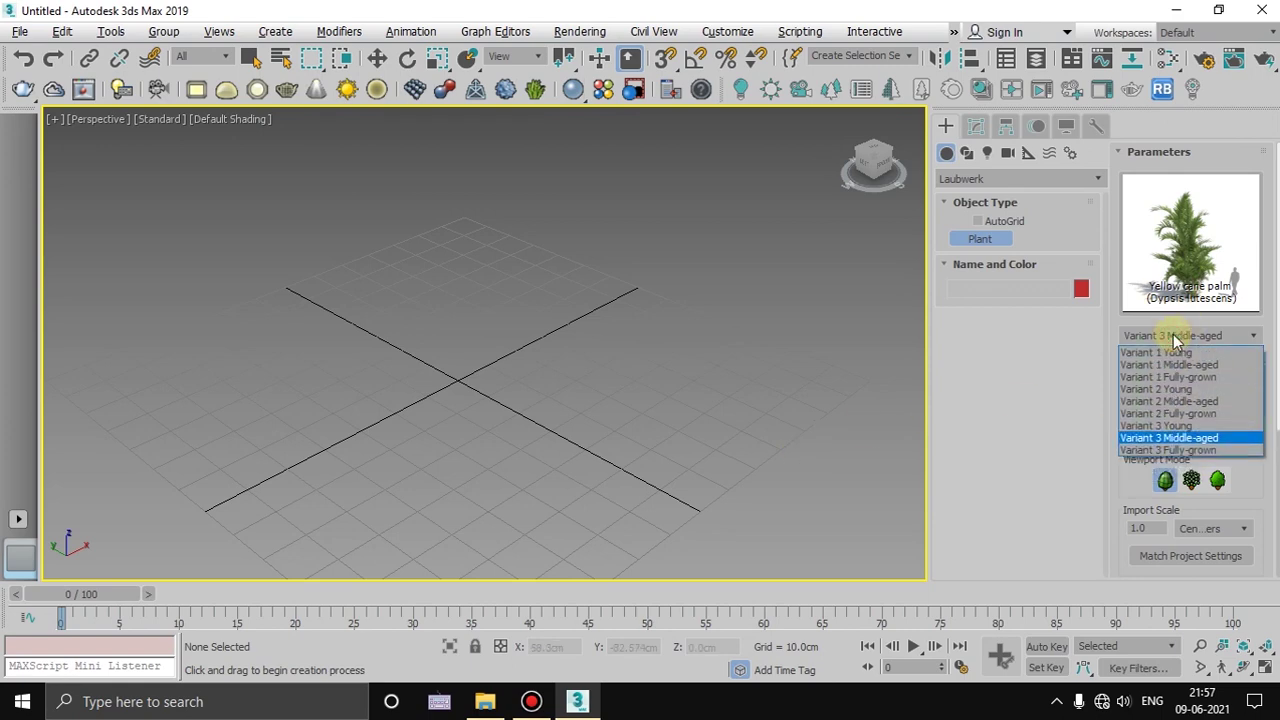
click(1172, 334)
click(1200, 235)
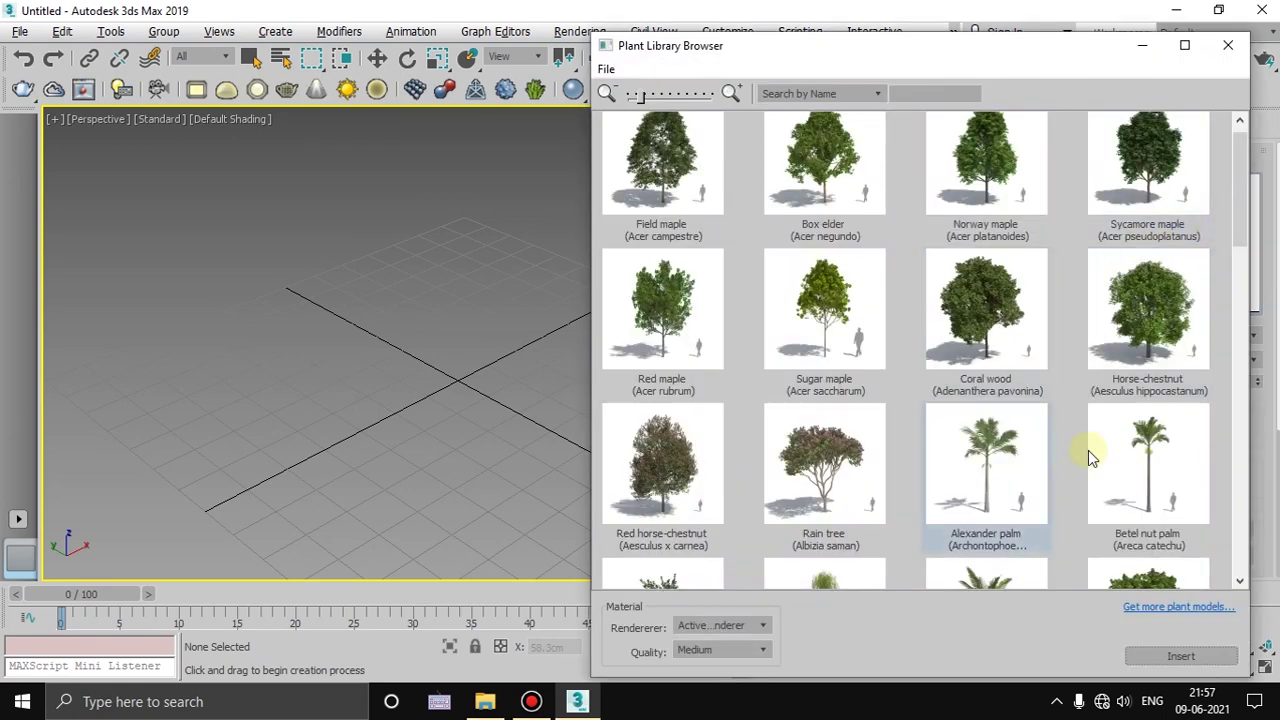
scroll(1150, 470, down, 5)
scroll(1160, 482, down, 3)
scroll(829, 457, up, 2)
scroll(871, 441, up, 2)
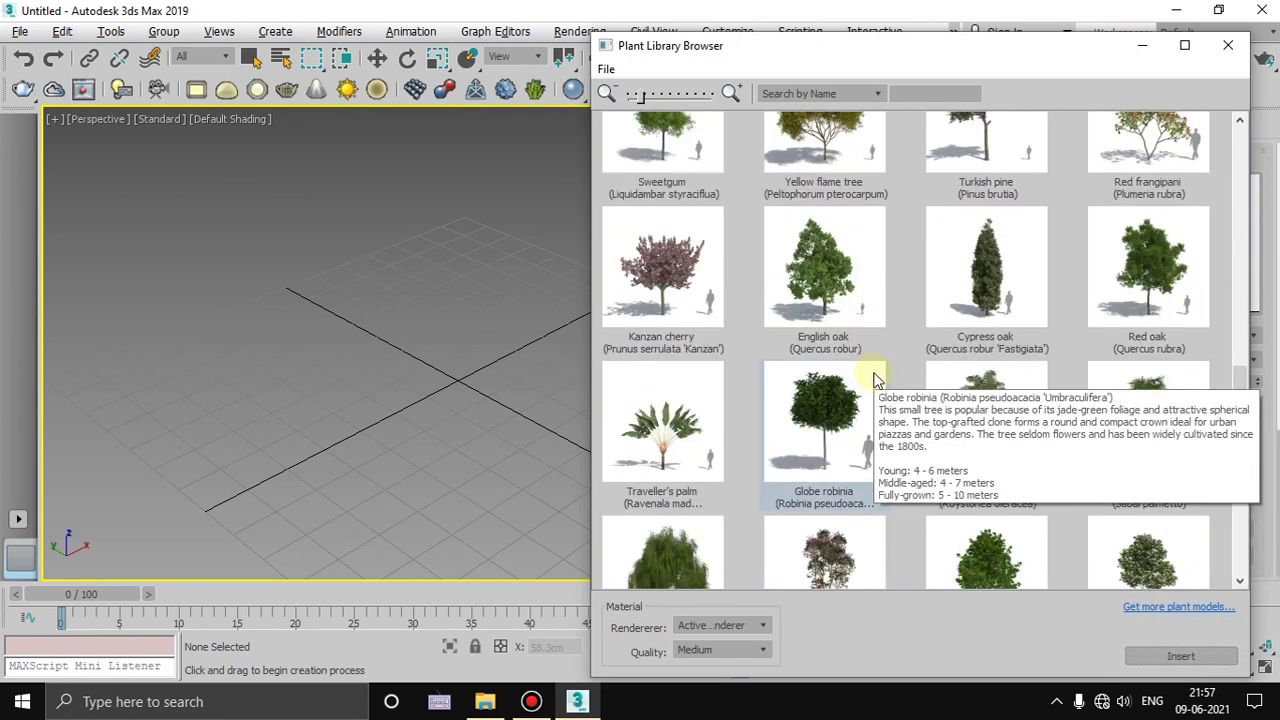
scroll(1060, 348, up, 1)
scroll(1100, 280, up, 2)
click(1162, 212)
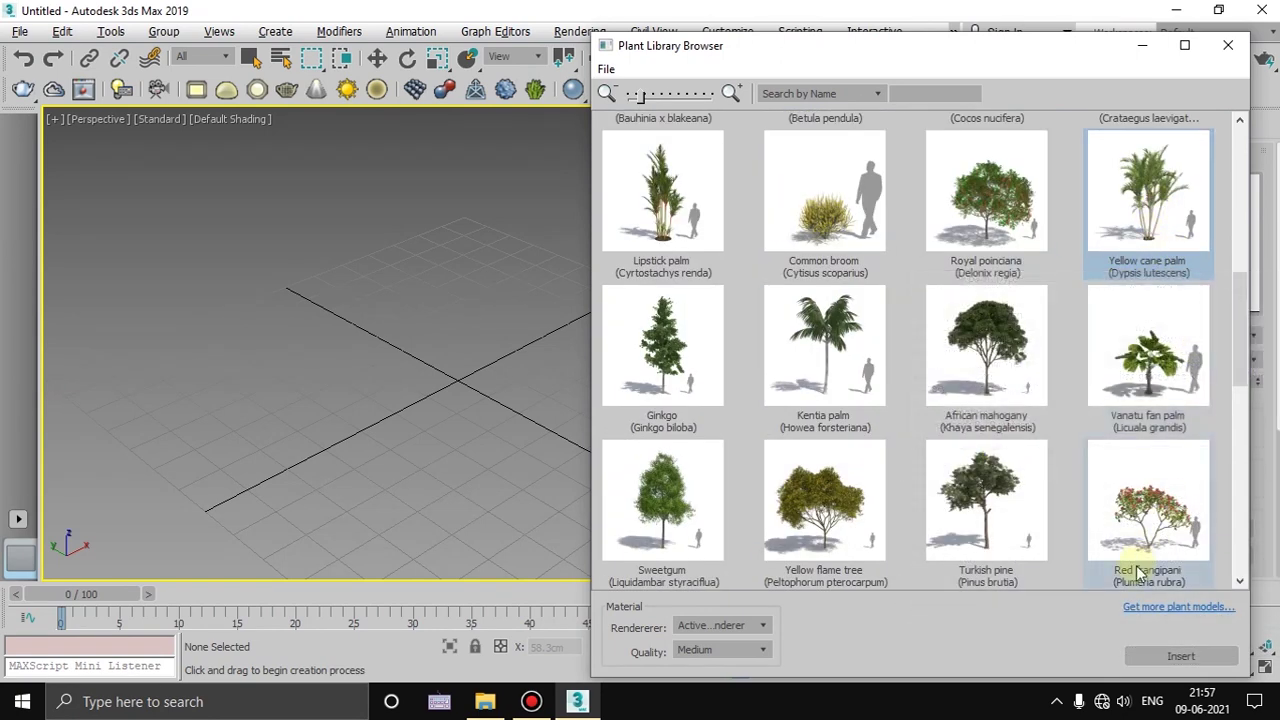
click(1174, 656)
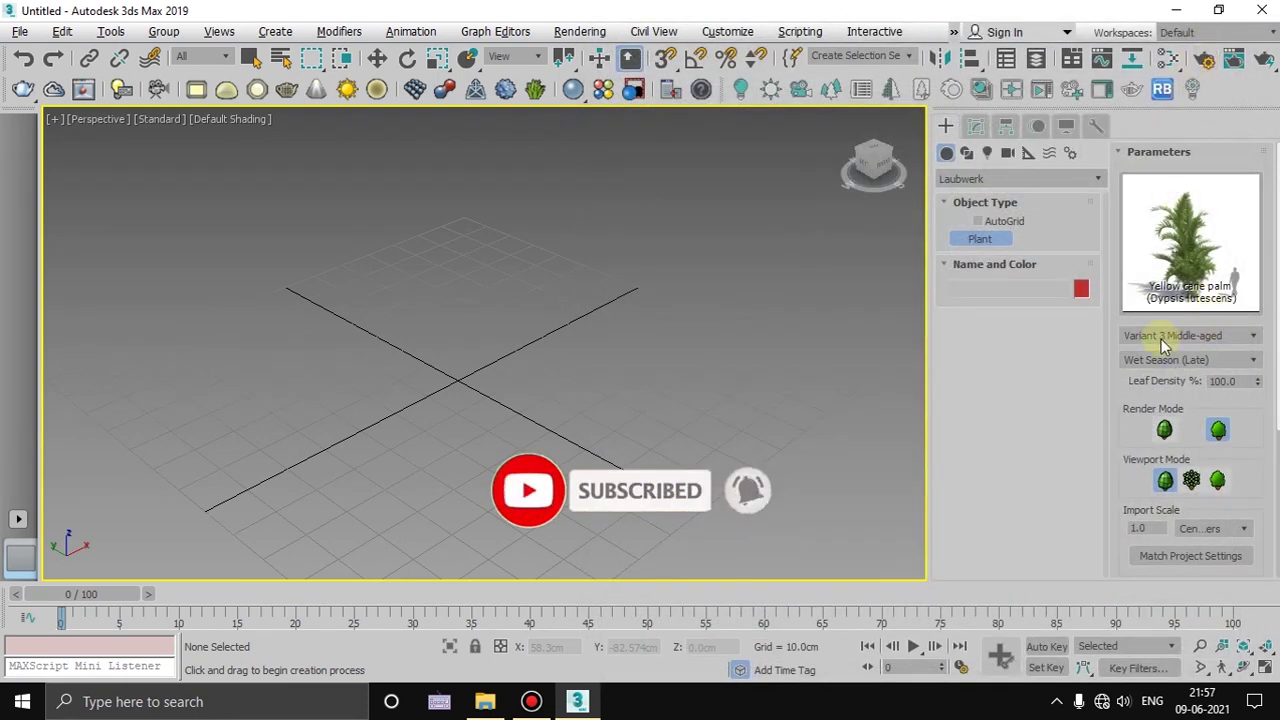
Set the Yellow cane palm's variant to Variant 2 Fully-grown.
click(1201, 338)
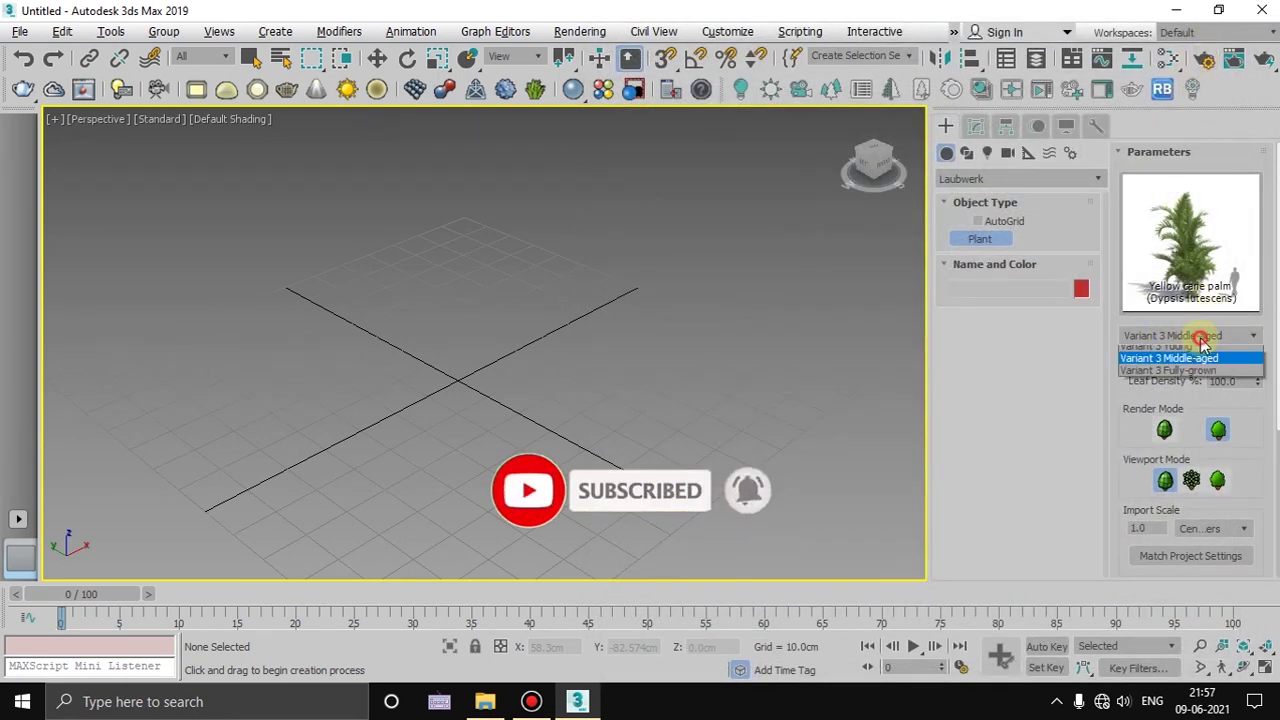
click(1174, 353)
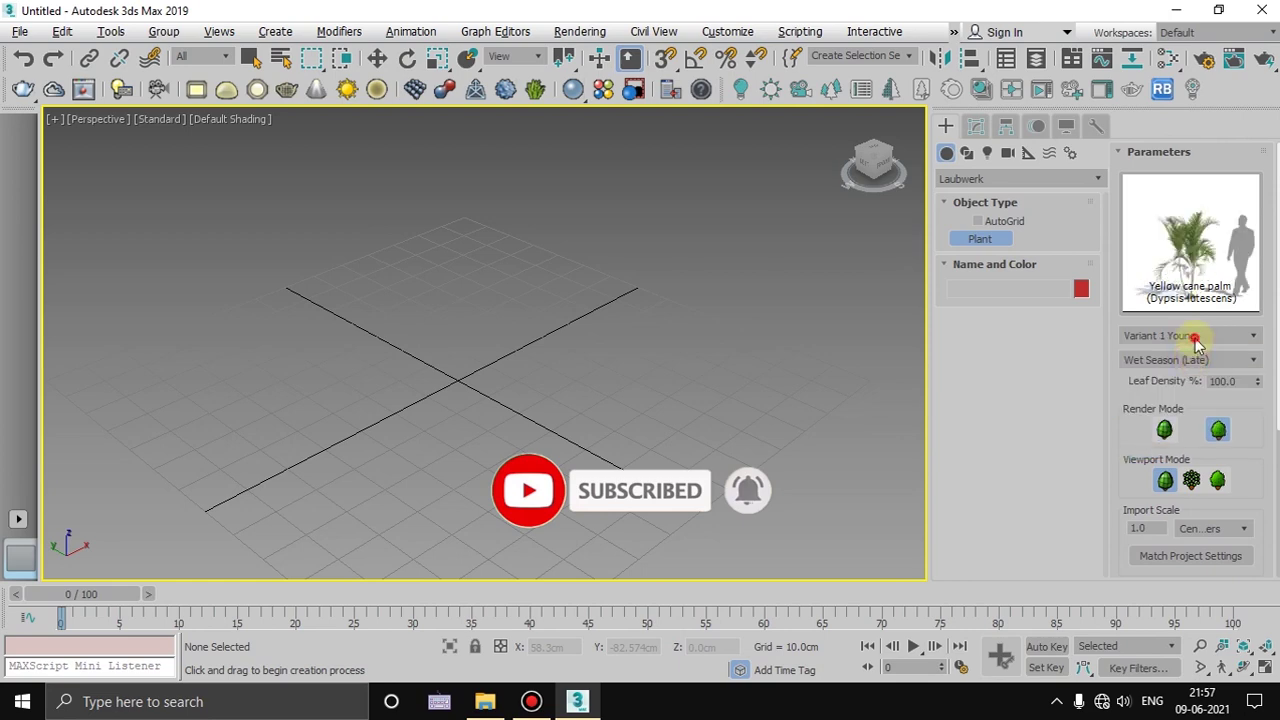
click(1196, 336)
click(1186, 390)
click(1190, 336)
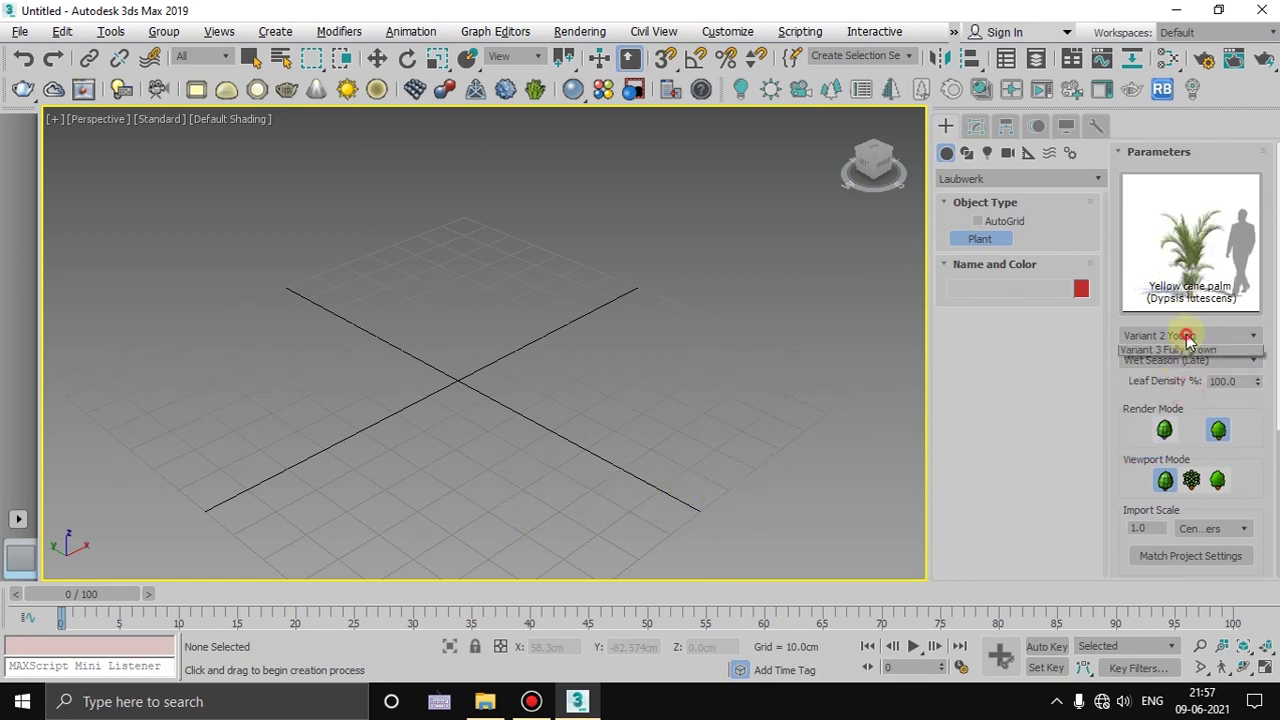
click(1198, 414)
click(1190, 336)
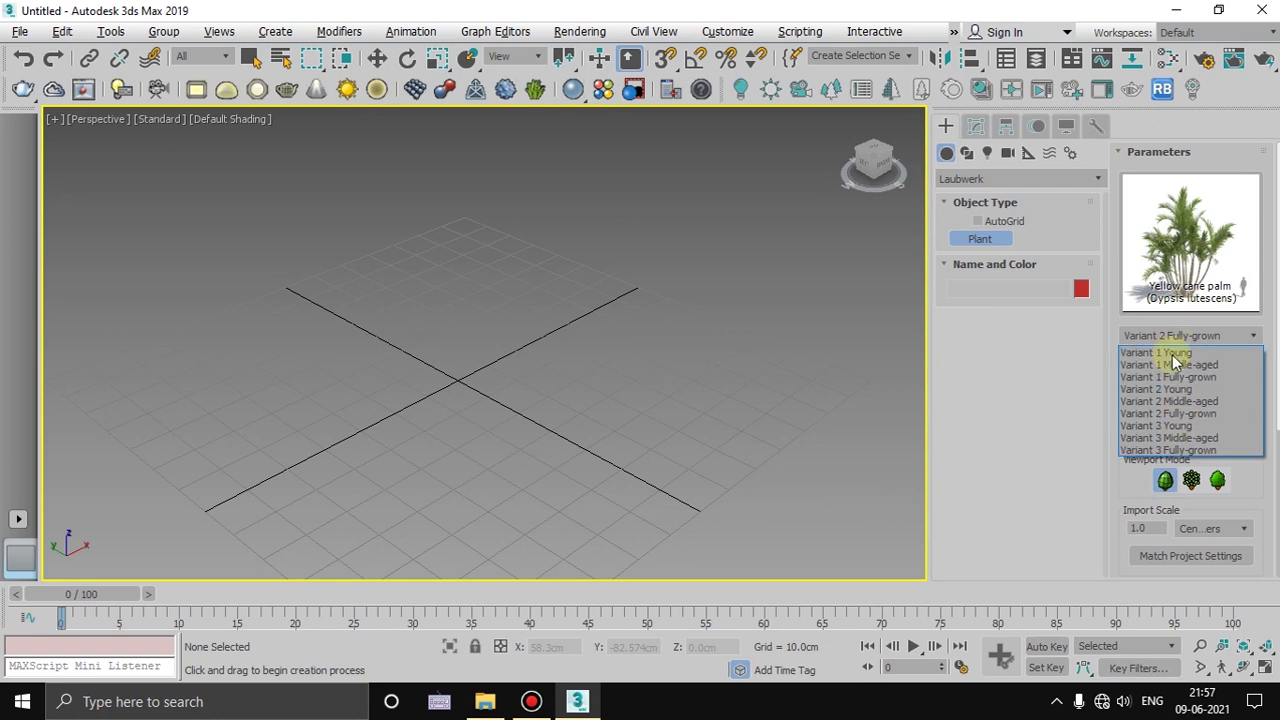
click(1176, 336)
Set season to Dry Season (Early), leaf density to 99.15, and reopen the plant library.
click(1165, 362)
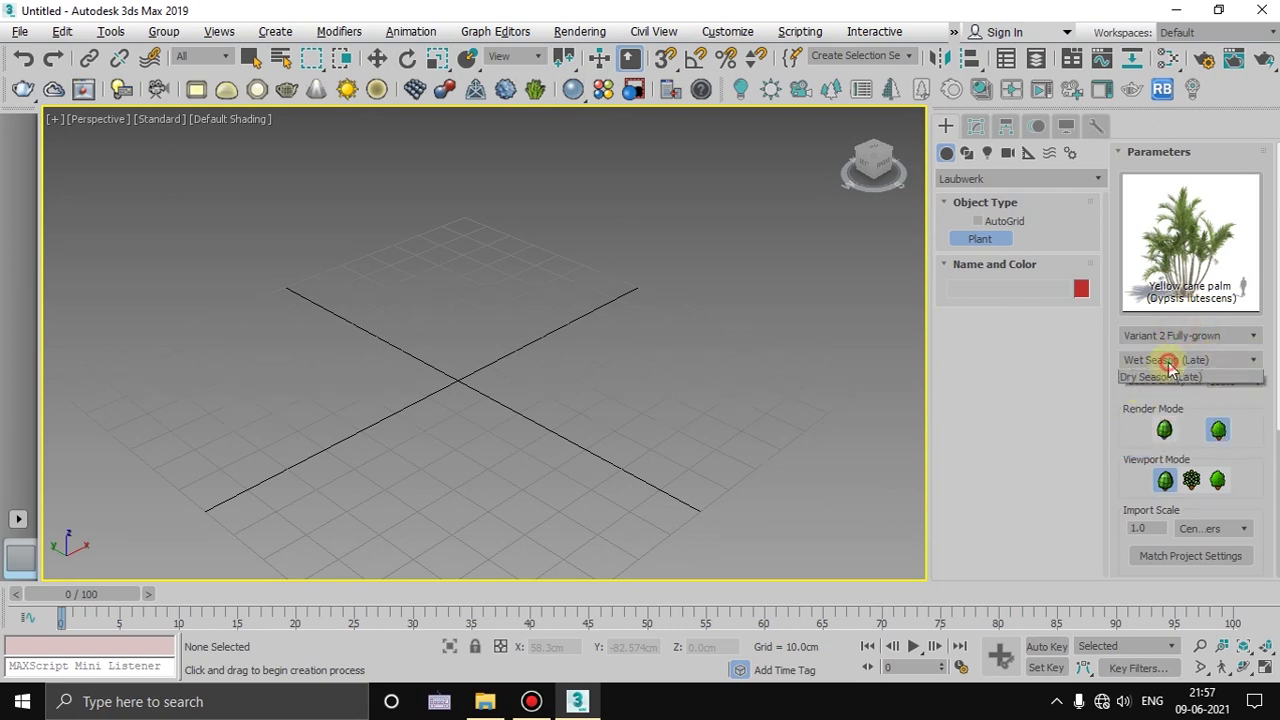
click(1178, 375)
click(1184, 363)
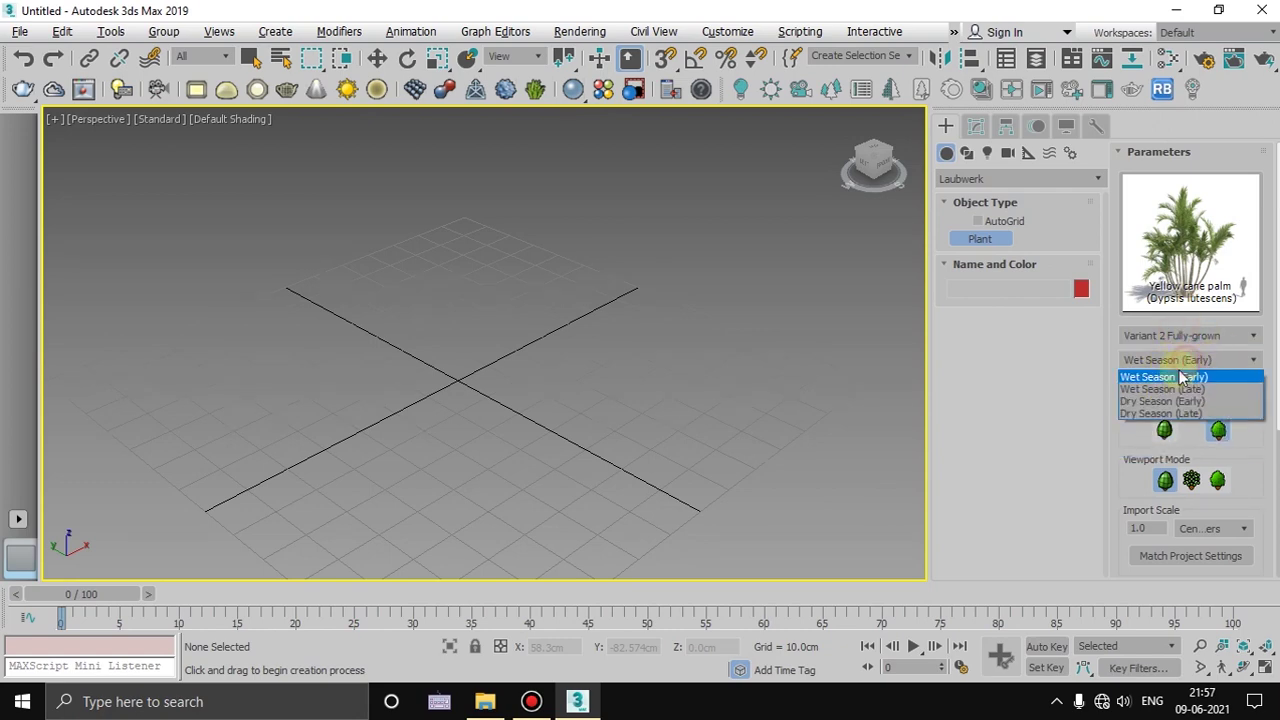
click(1166, 396)
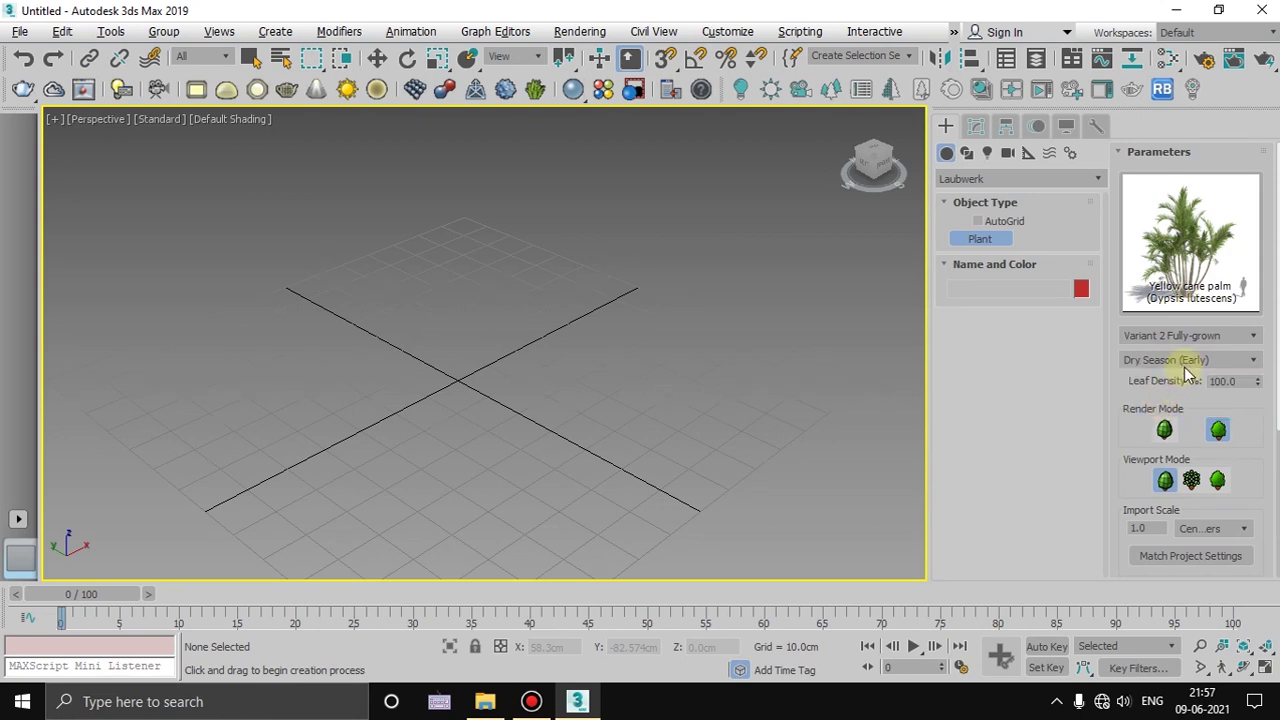
click(1185, 364)
click(1192, 405)
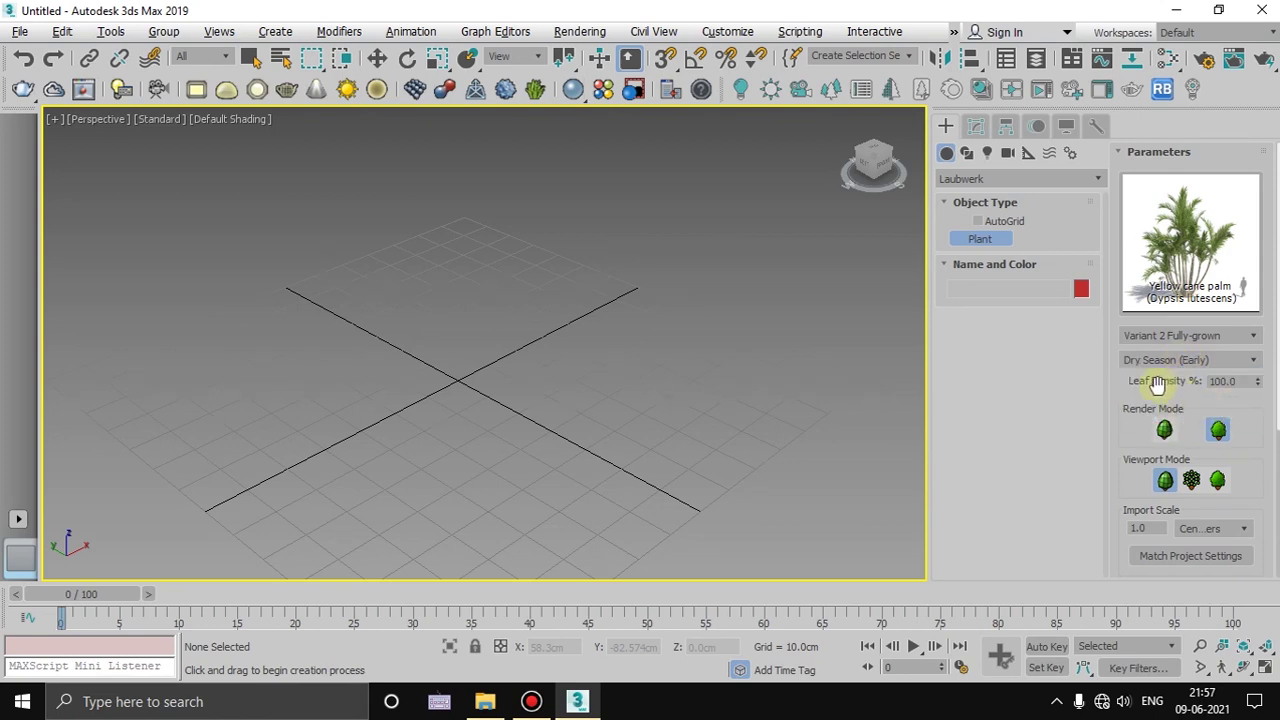
drag(1259, 403, 1256, 512)
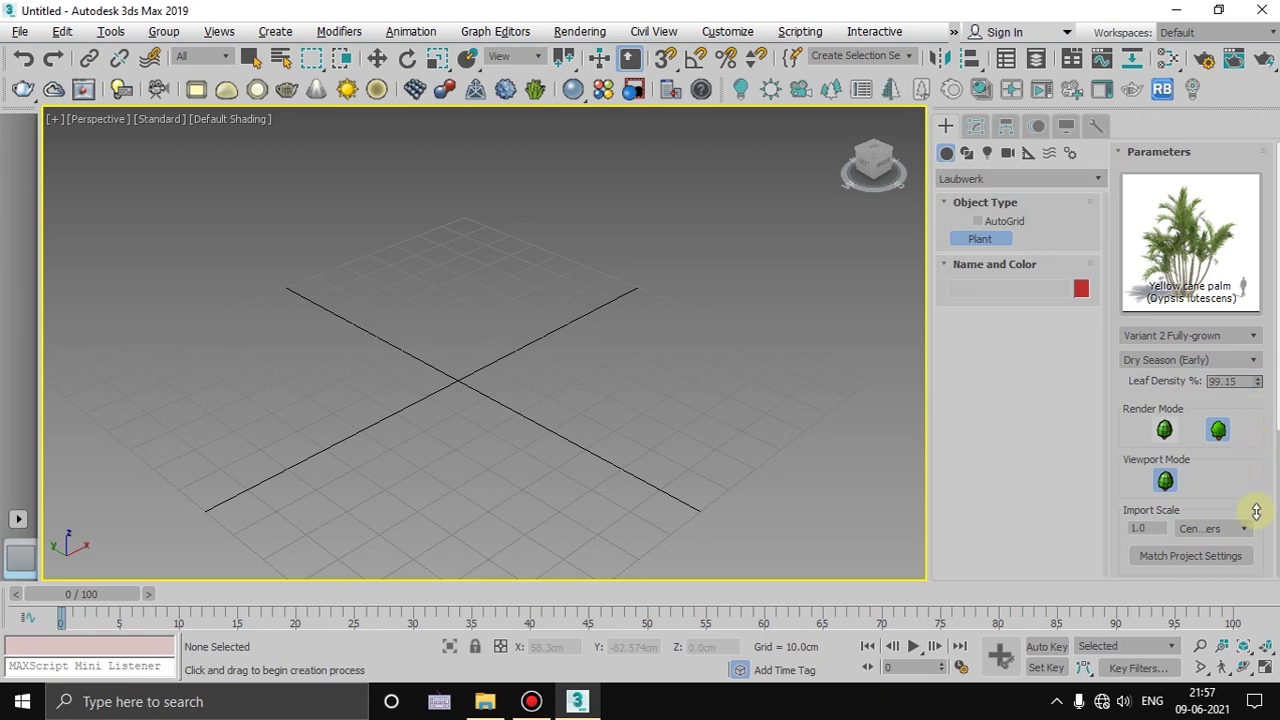
click(1243, 381)
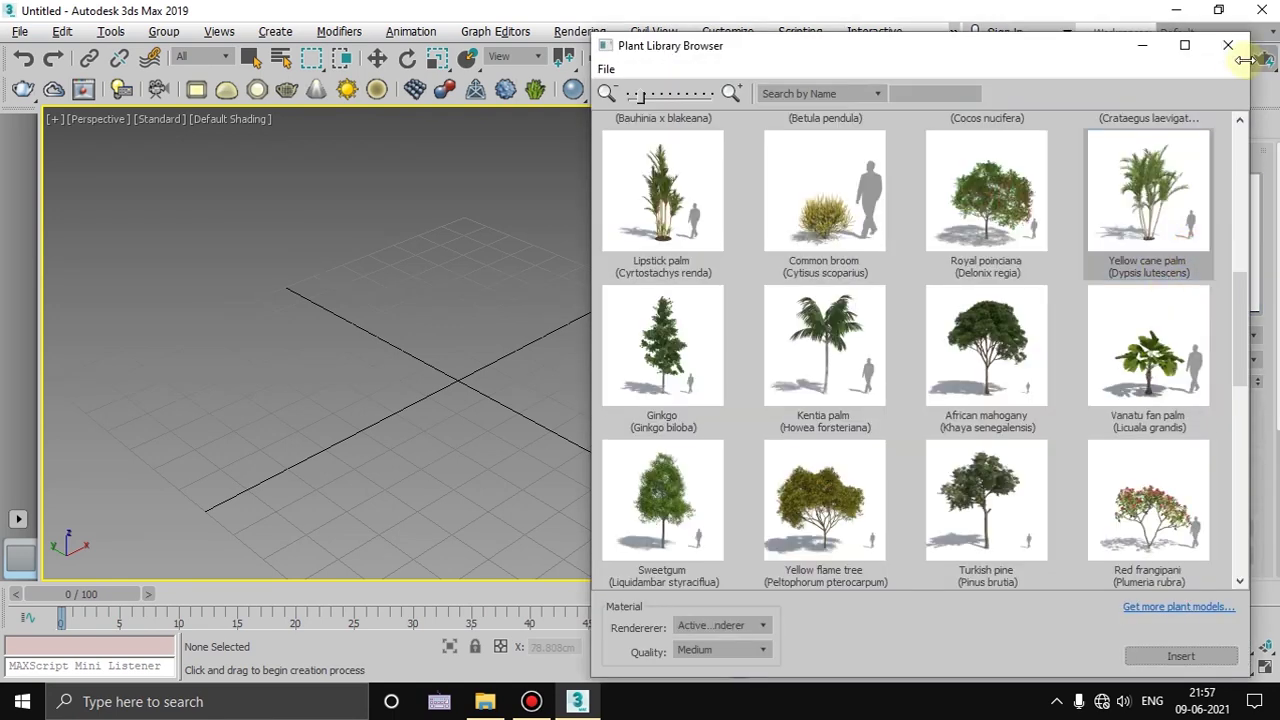
Close the library and place a Yellow cane palm proxy in the Perspective view.
click(1228, 45)
click(466, 376)
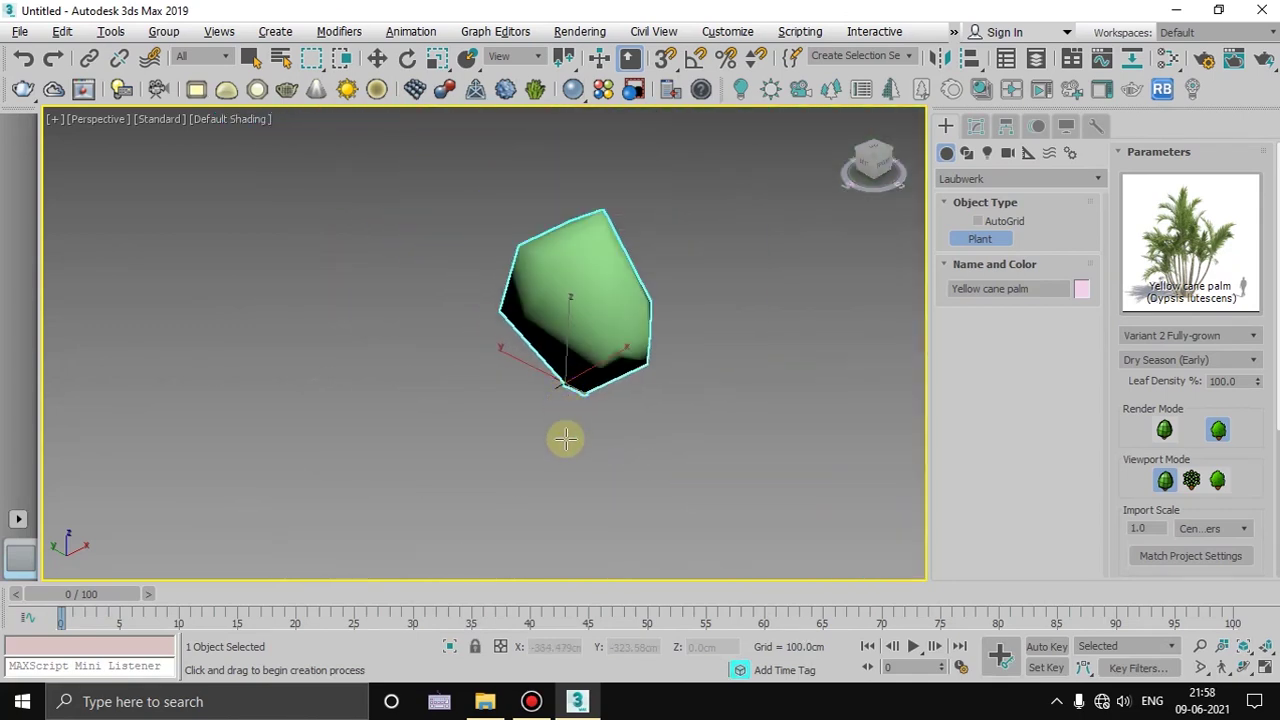
mouse_move(566, 437)
alt+middle_down()
mouse_move(634, 431)
mouse_move(623, 349)
mouse_move(569, 463)
mouse_move(484, 417)
mouse_move(562, 488)
mouse_move(623, 449)
alt+middle_up()
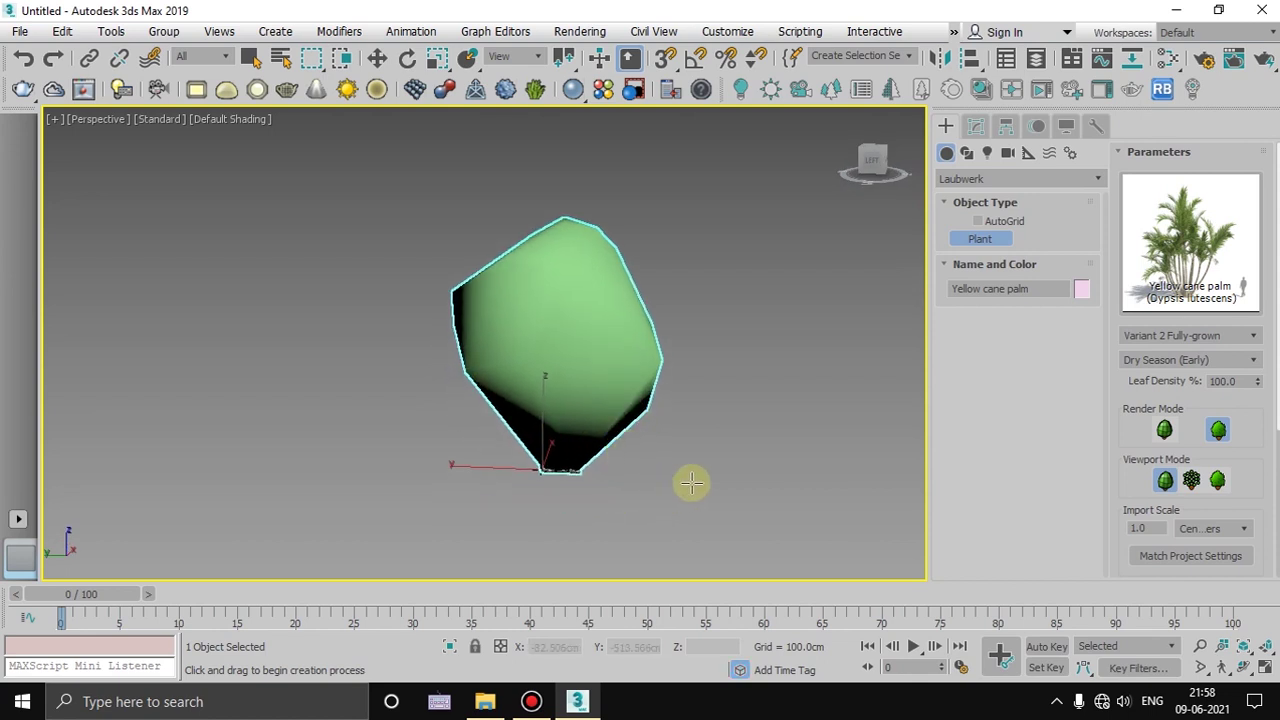
mouse_move(691, 483)
middle_down()
mouse_move(647, 480)
mouse_move(714, 443)
mouse_move(770, 450)
middle_up()
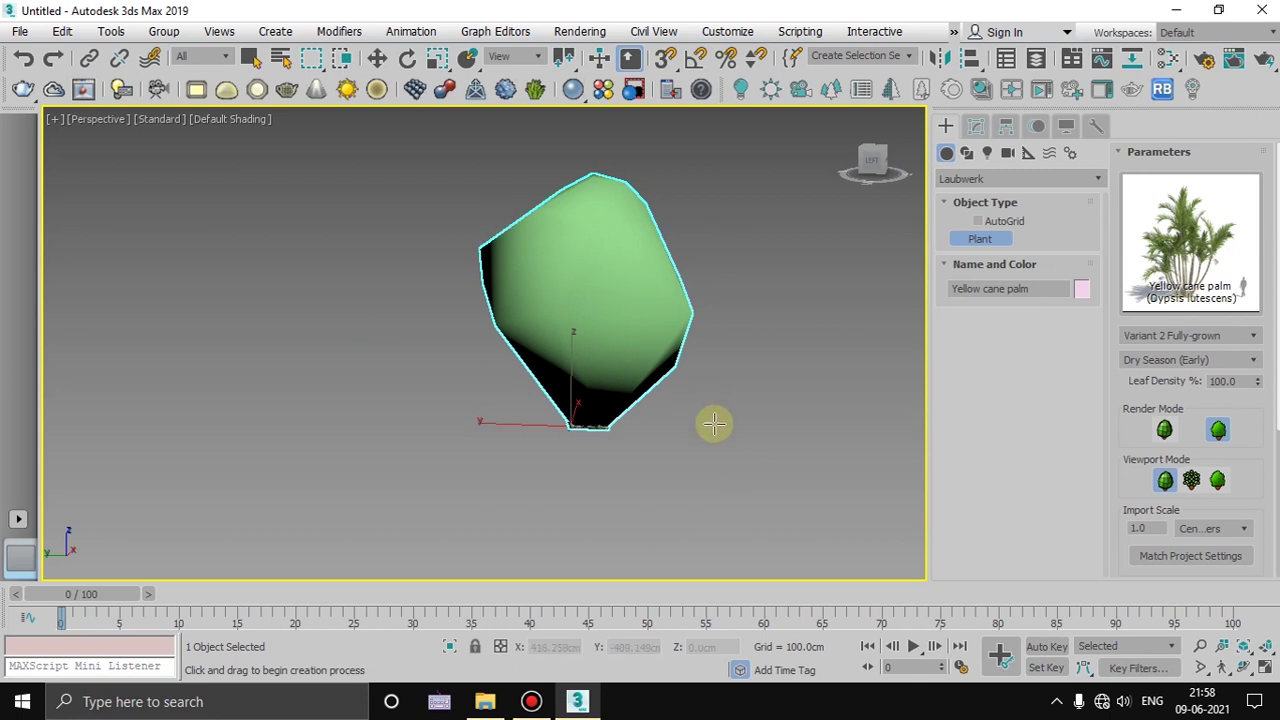
click(1218, 430)
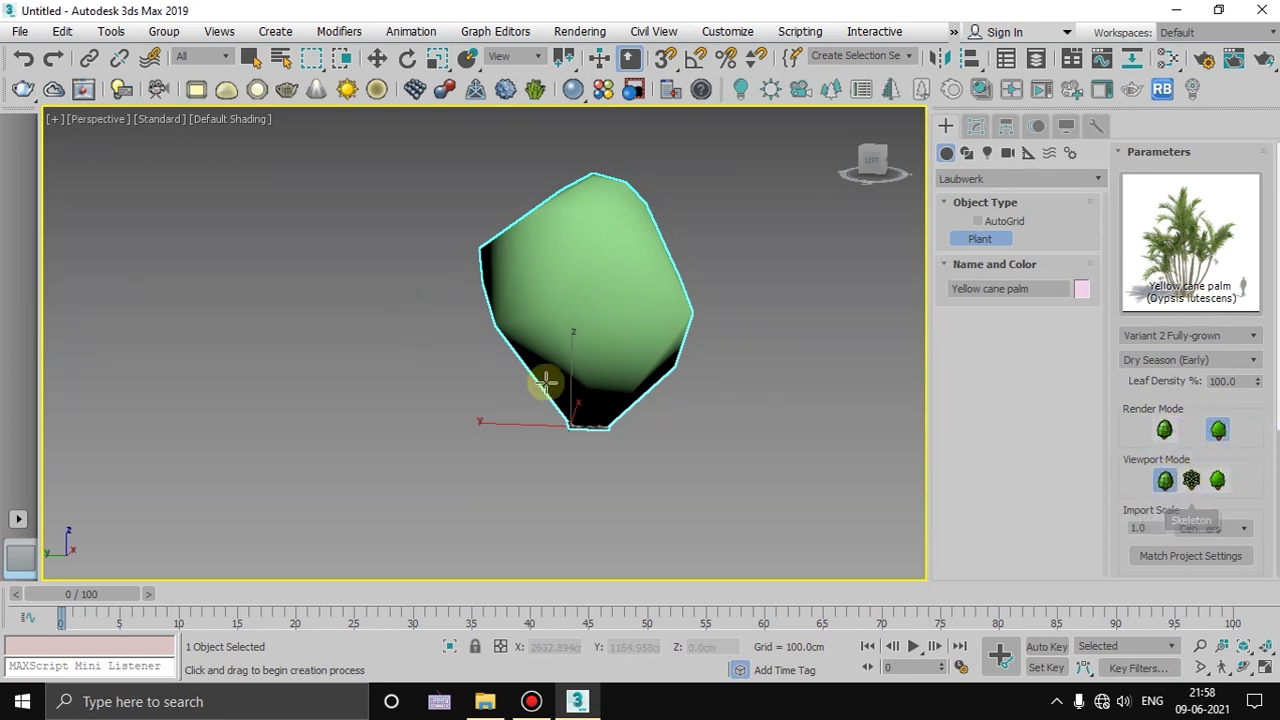
middle_drag(684, 426, 659, 453)
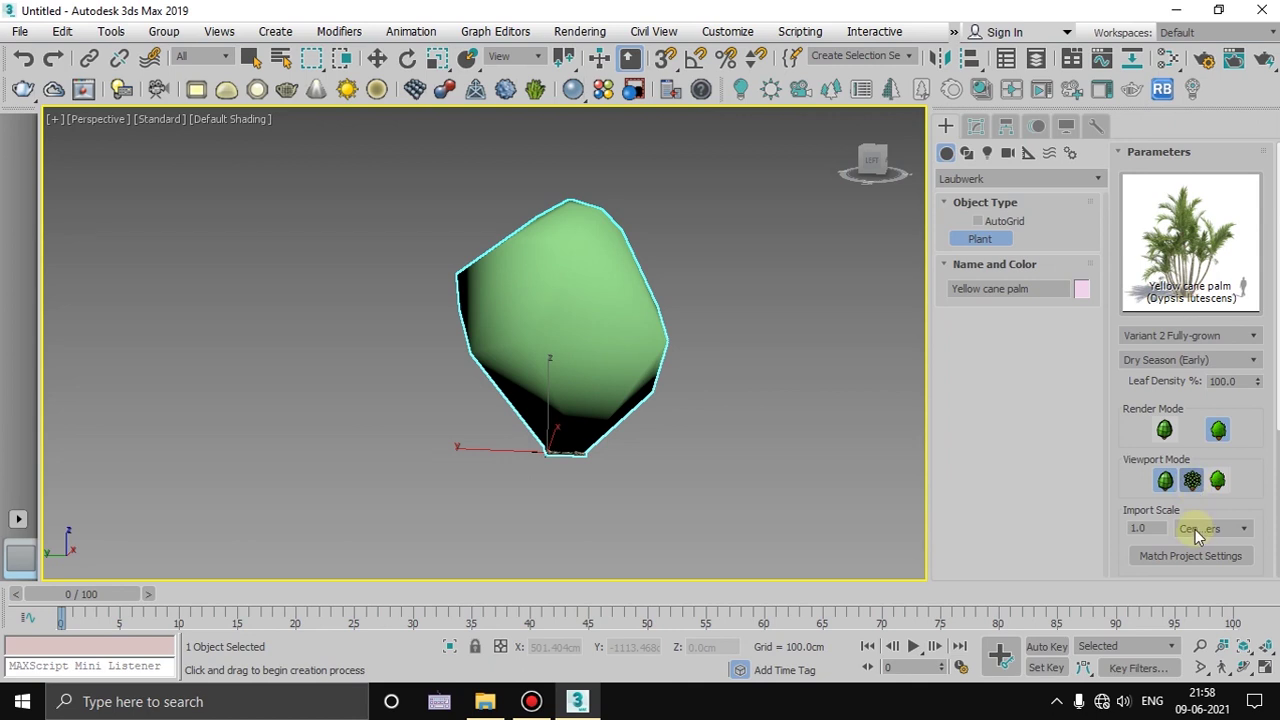
Change the palm's Viewport Mode from Skeleton to Full geometry.
click(1191, 483)
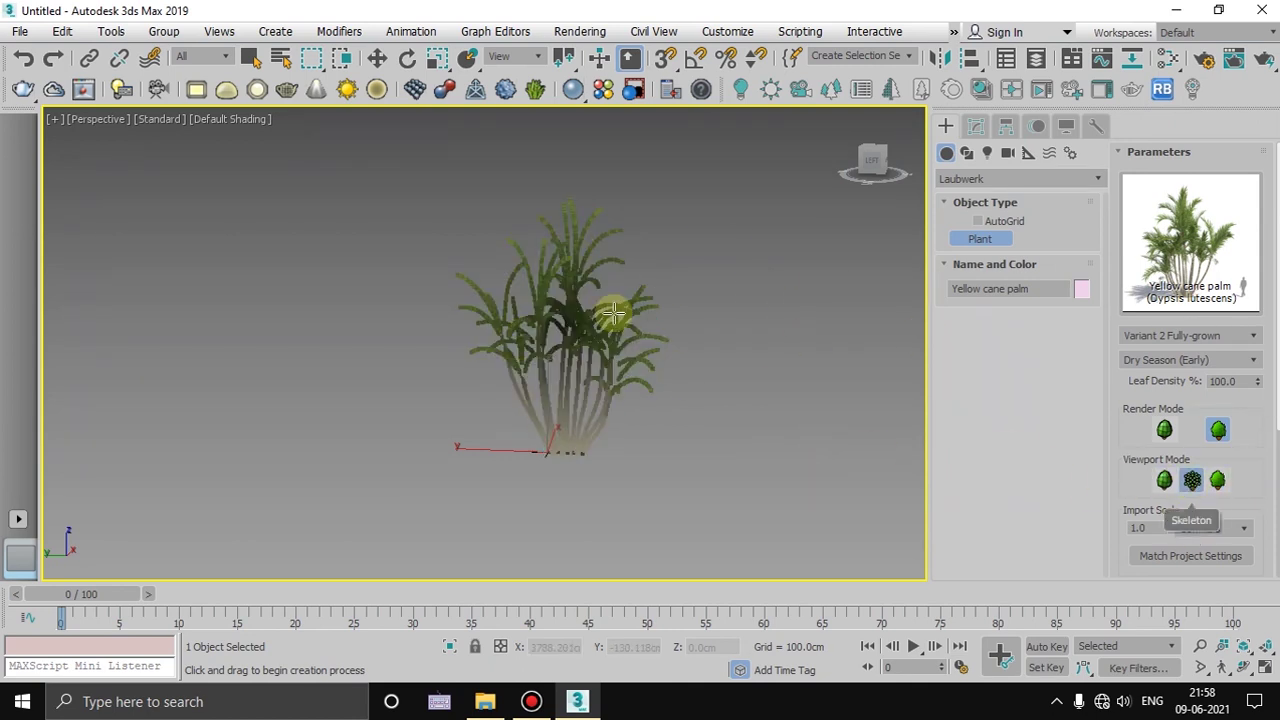
scroll(541, 358, up, 10)
scroll(541, 358, down, 8)
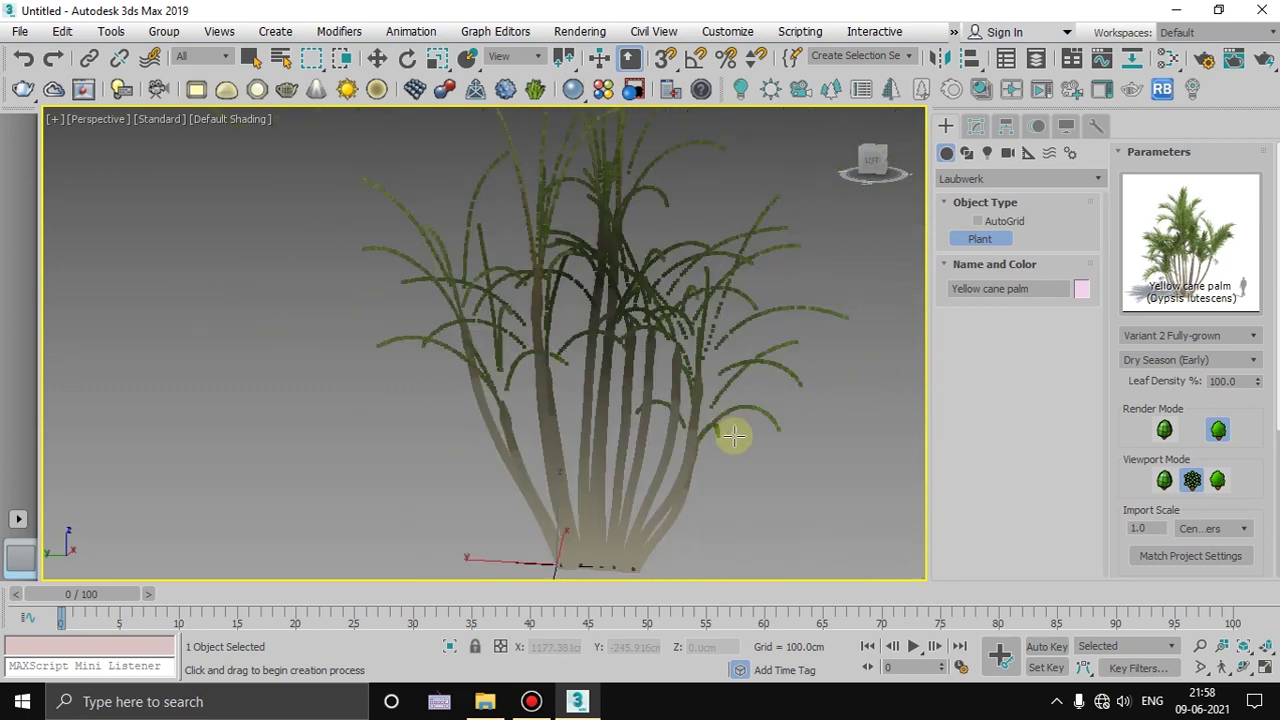
scroll(532, 429, down, 2)
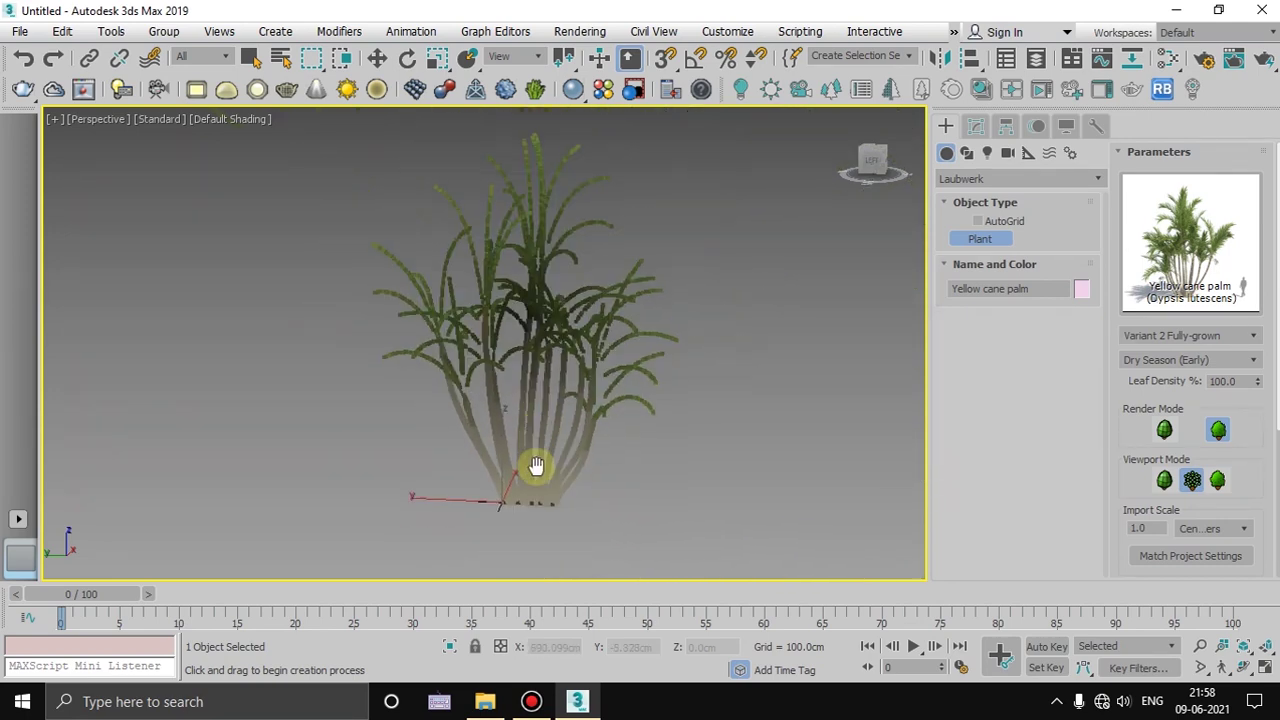
scroll(534, 466, down, 2)
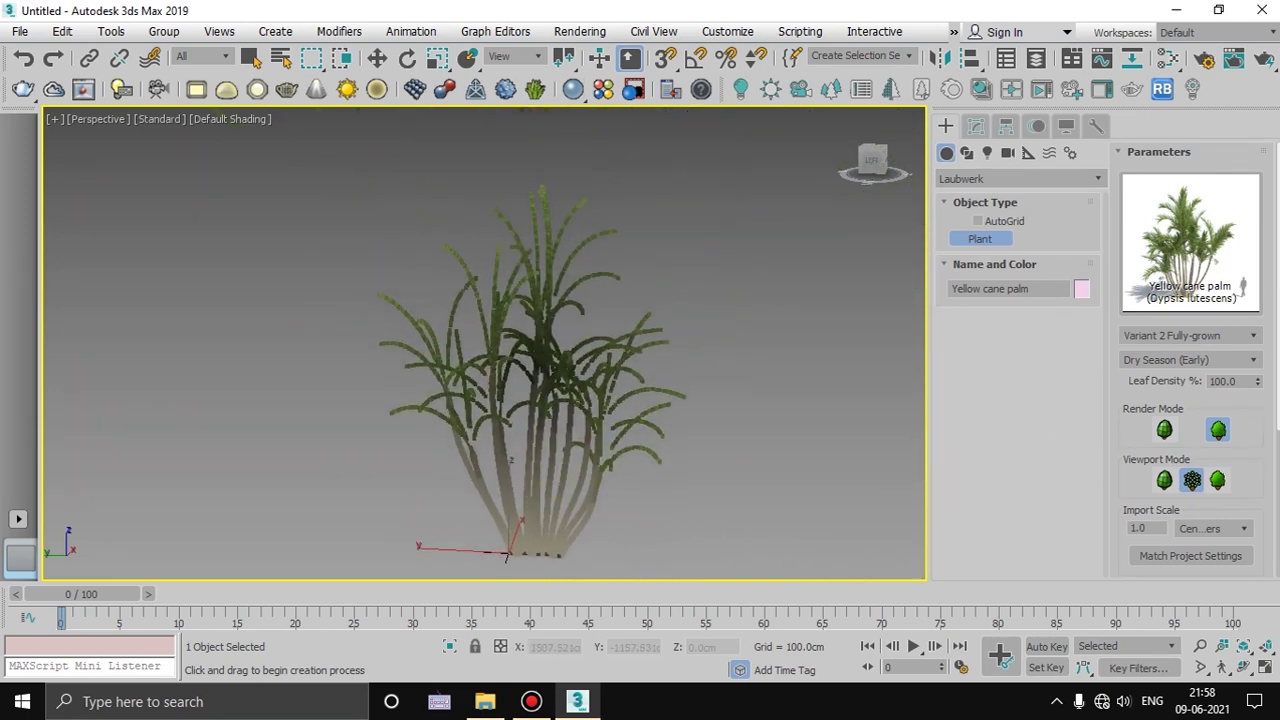
click(1218, 483)
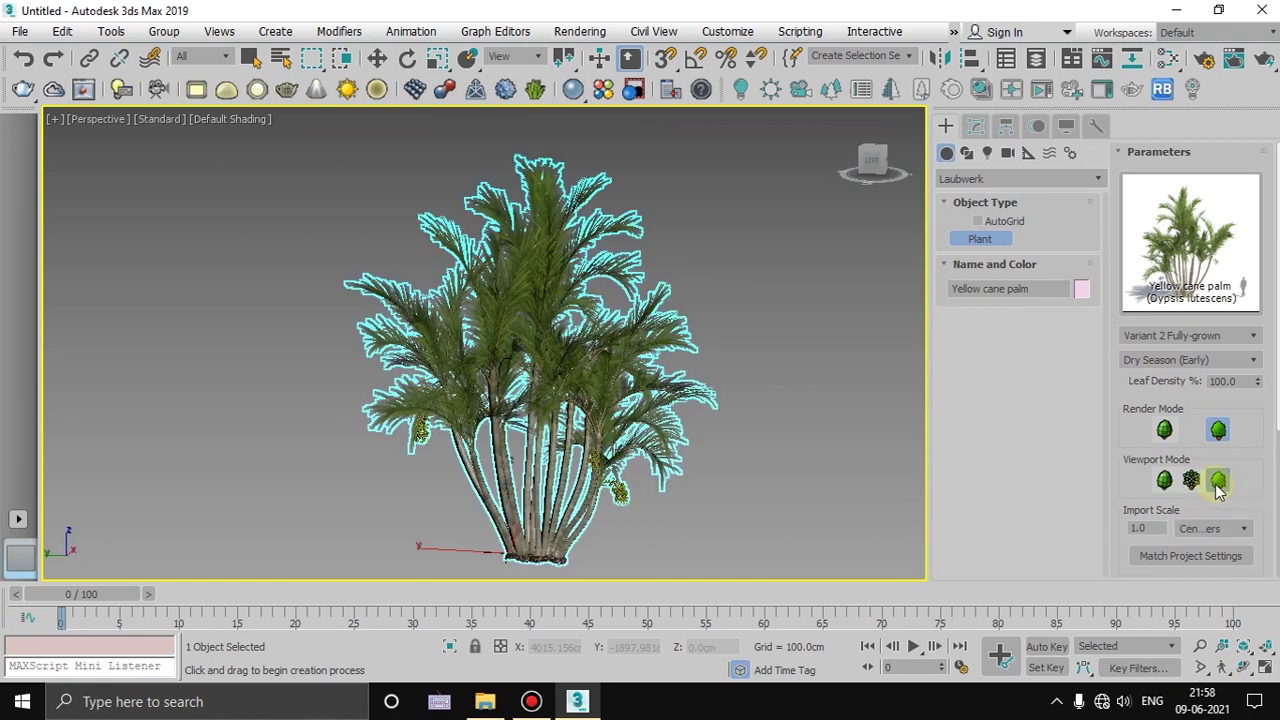
scroll(477, 409, up, 5)
middle_drag(477, 409, 624, 415)
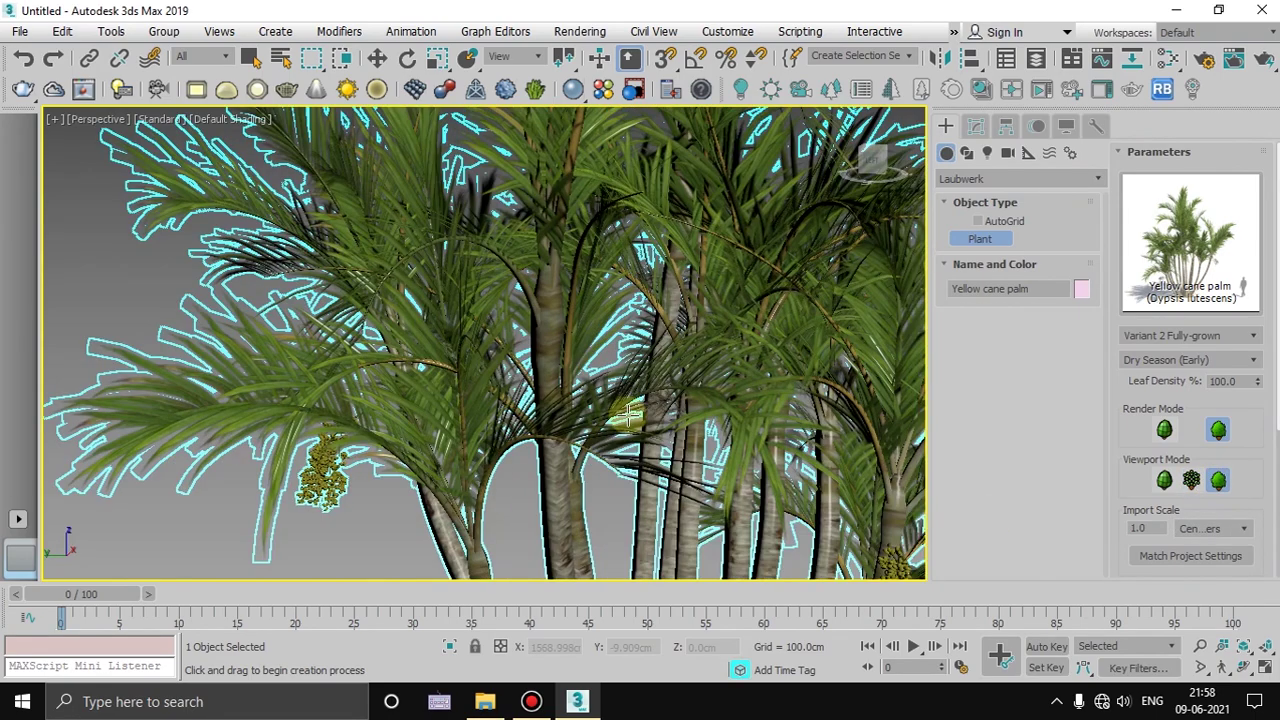
scroll(624, 415, down, 2)
scroll(645, 425, down, 2)
scroll(660, 420, down, 3)
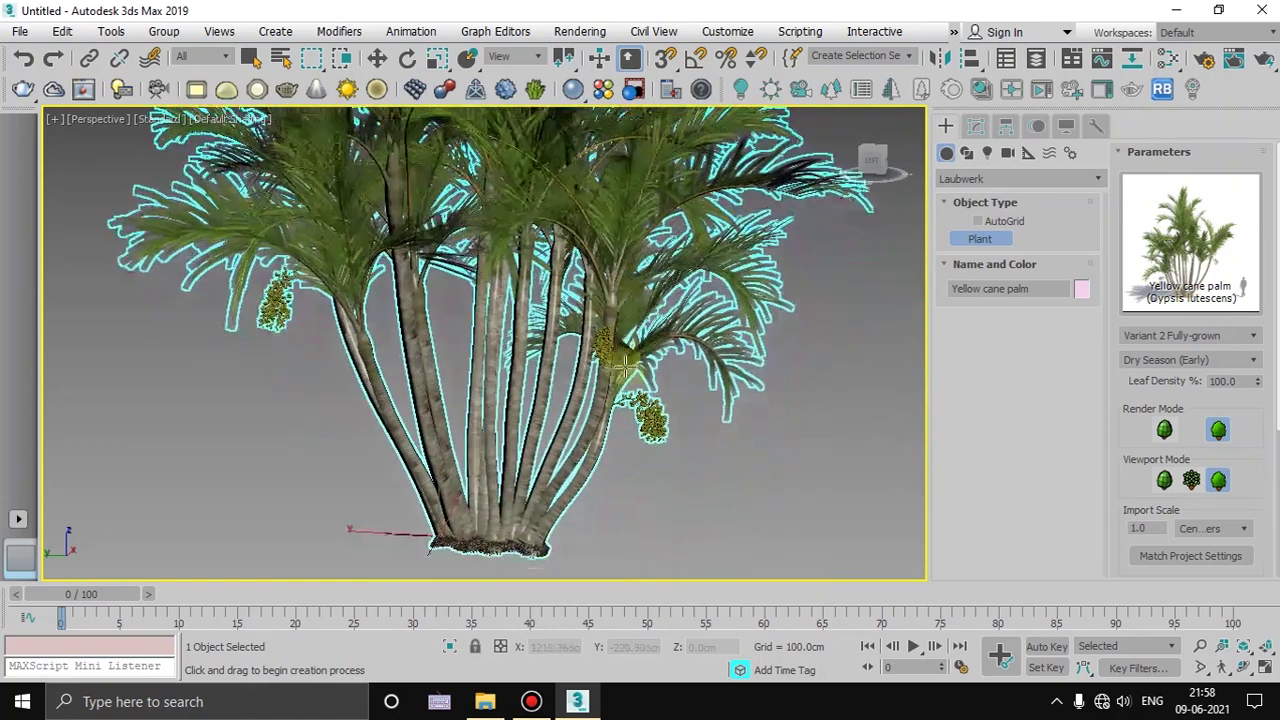
Exit creation, reselect Plant, and apply Match Project Settings for import scale.
right_click(712, 442)
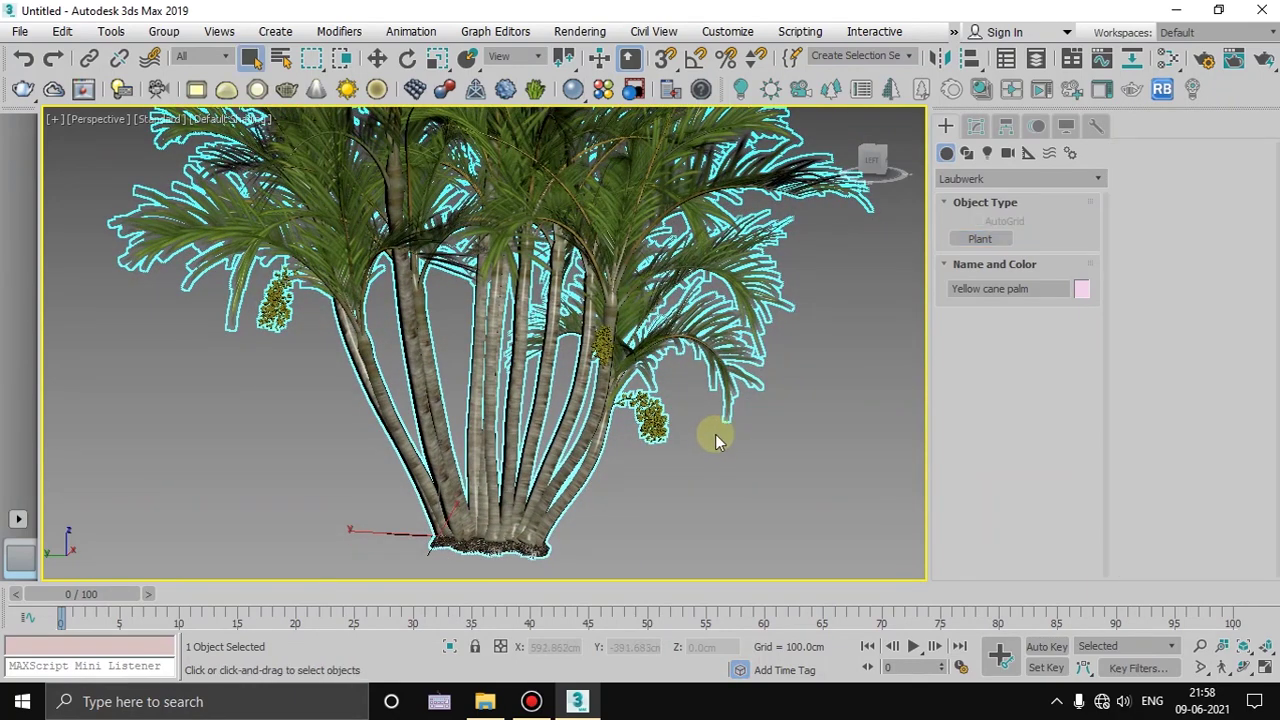
click(985, 238)
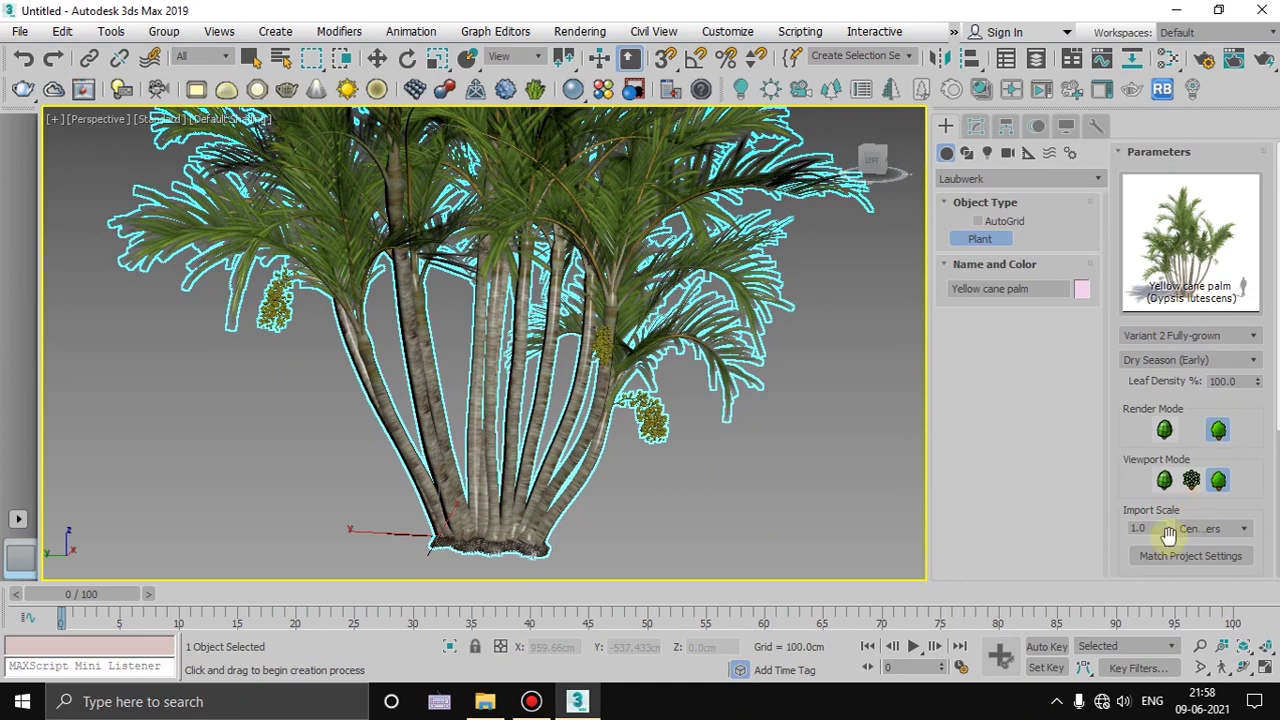
click(1228, 558)
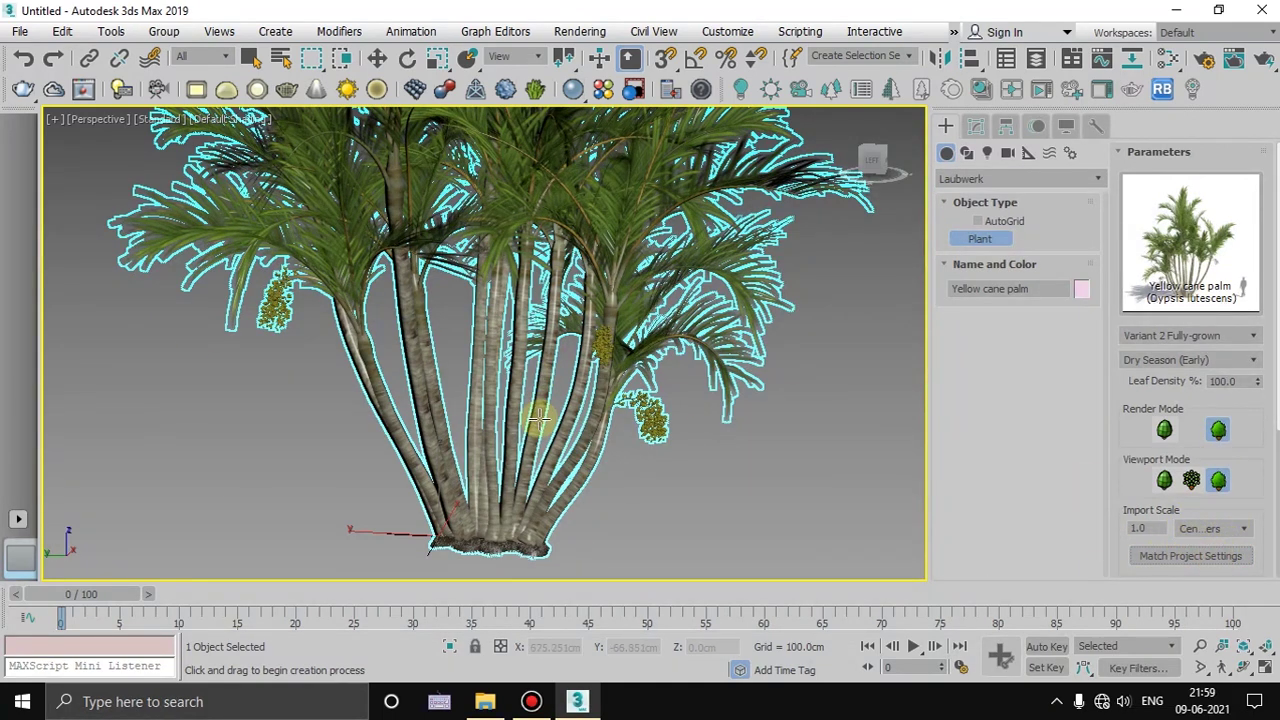
mouse_move(729, 423)
middle_down()
mouse_move(690, 414)
mouse_move(683, 471)
middle_up()
scroll(690, 414, down, 3)
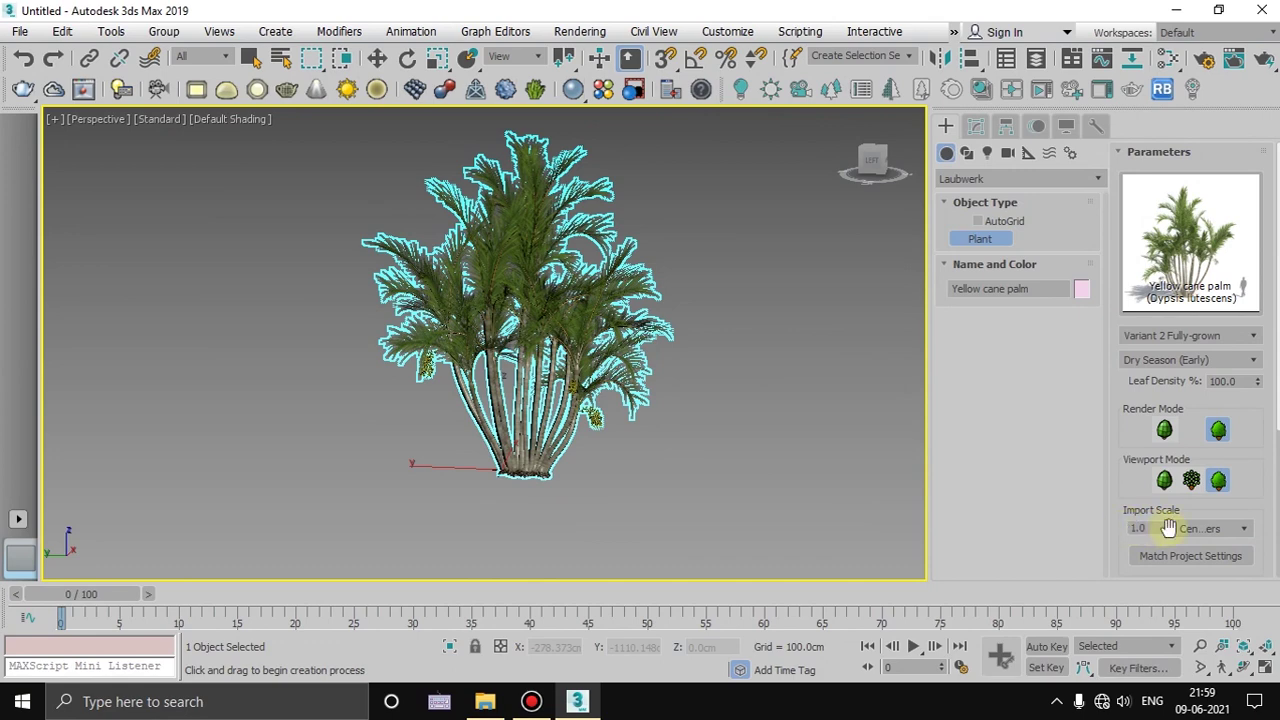
Keep Import Scale units at Centimeters and toggle Cull by Thickness on then off.
click(1214, 528)
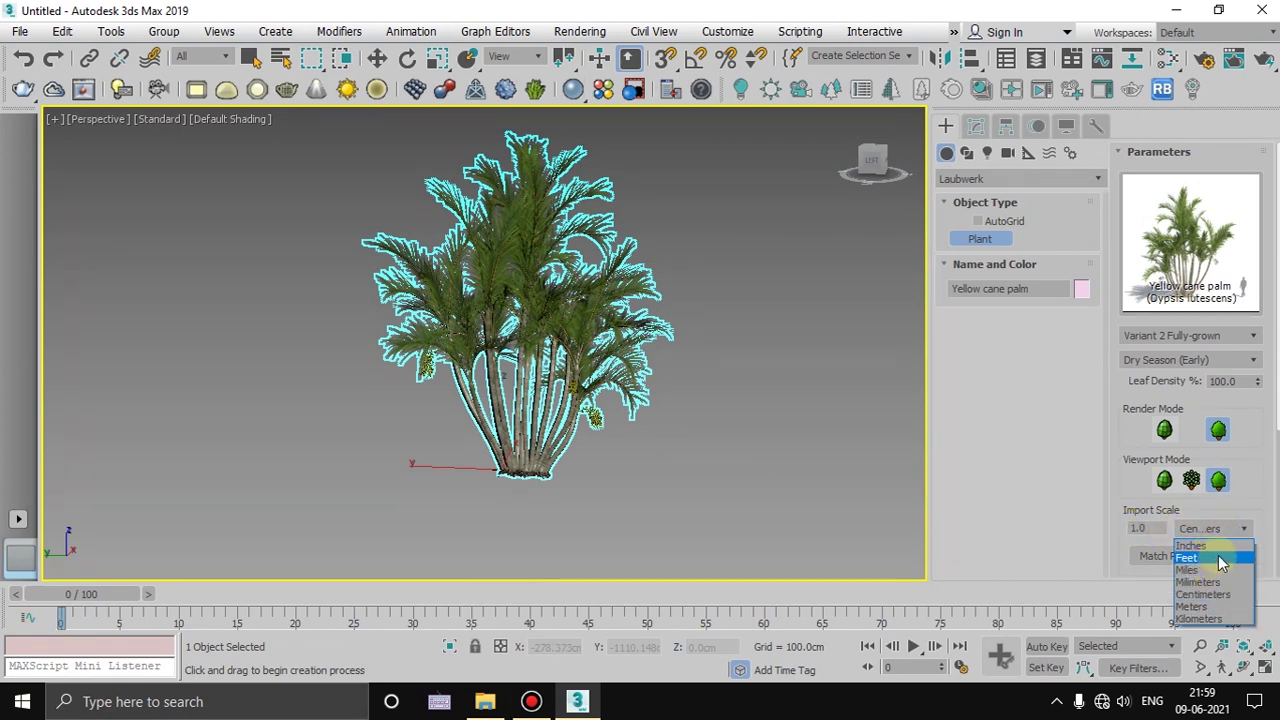
click(1238, 528)
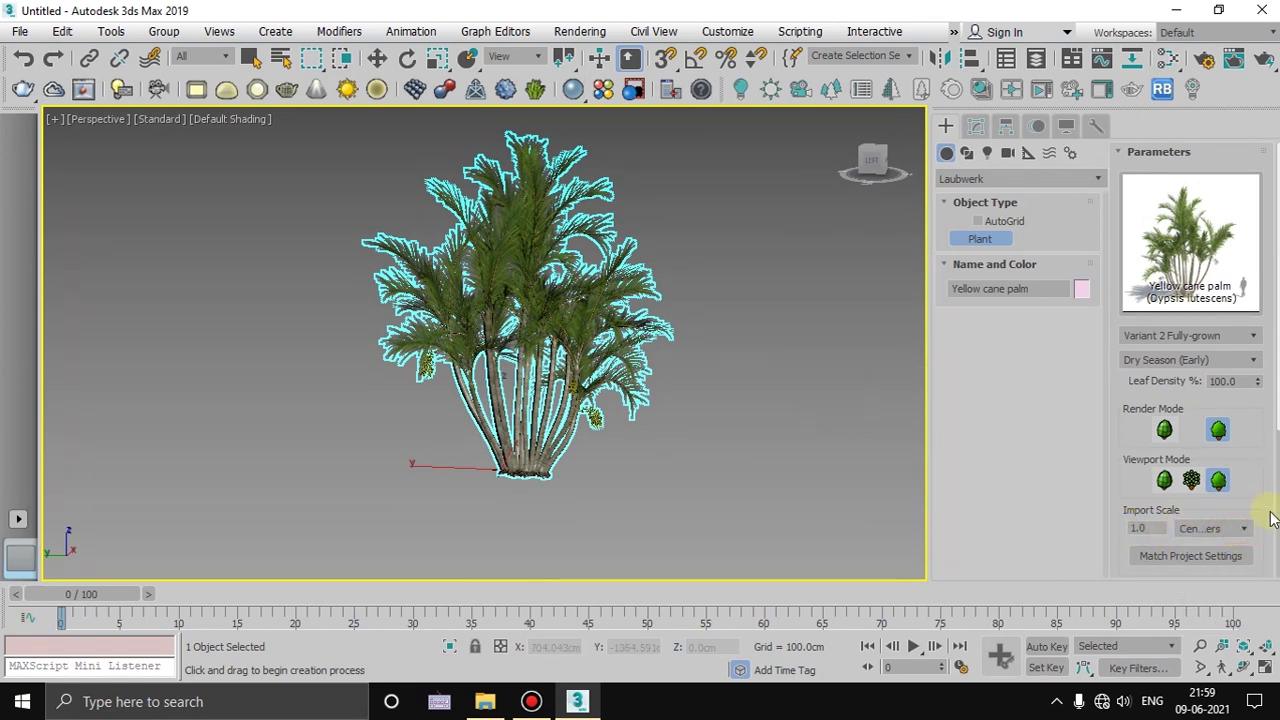
scroll(1270, 510, down, 1)
scroll(1266, 495, down, 2)
scroll(1205, 503, down, 1)
scroll(1110, 498, down, 1)
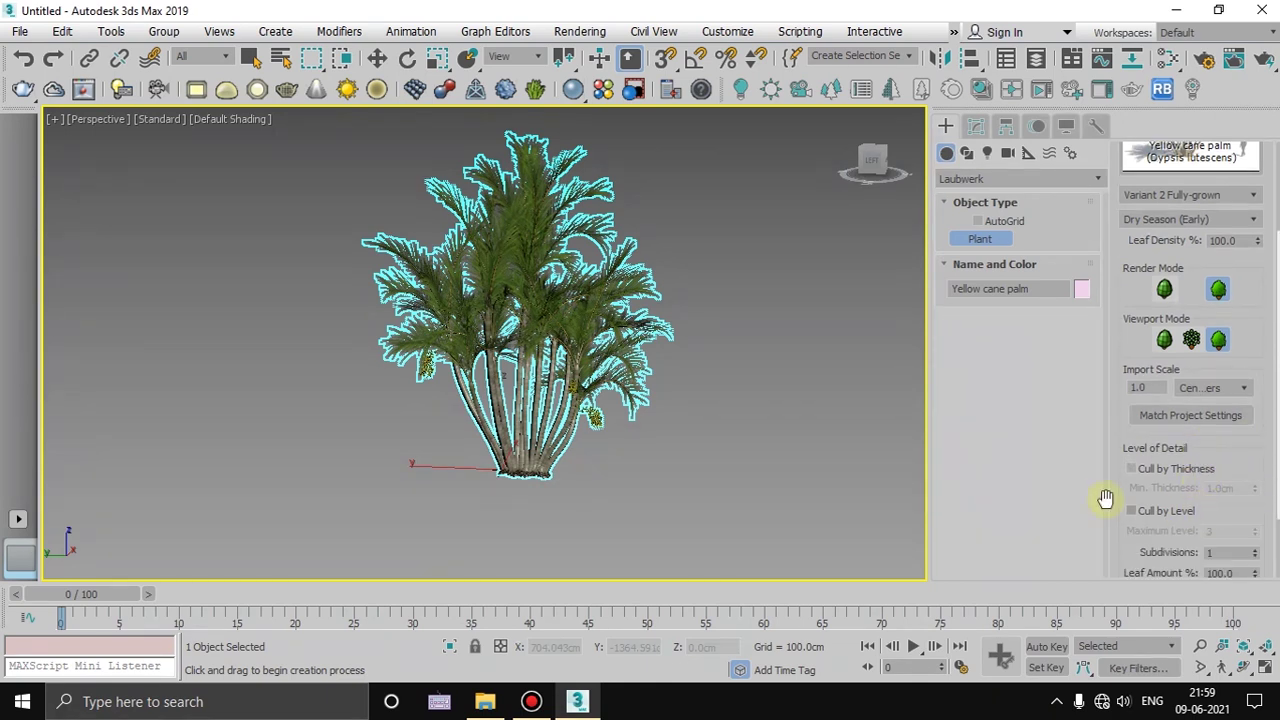
click(1133, 470)
click(1146, 511)
Zoom around the palm and exit Plant creation.
scroll(1209, 490, down, 2)
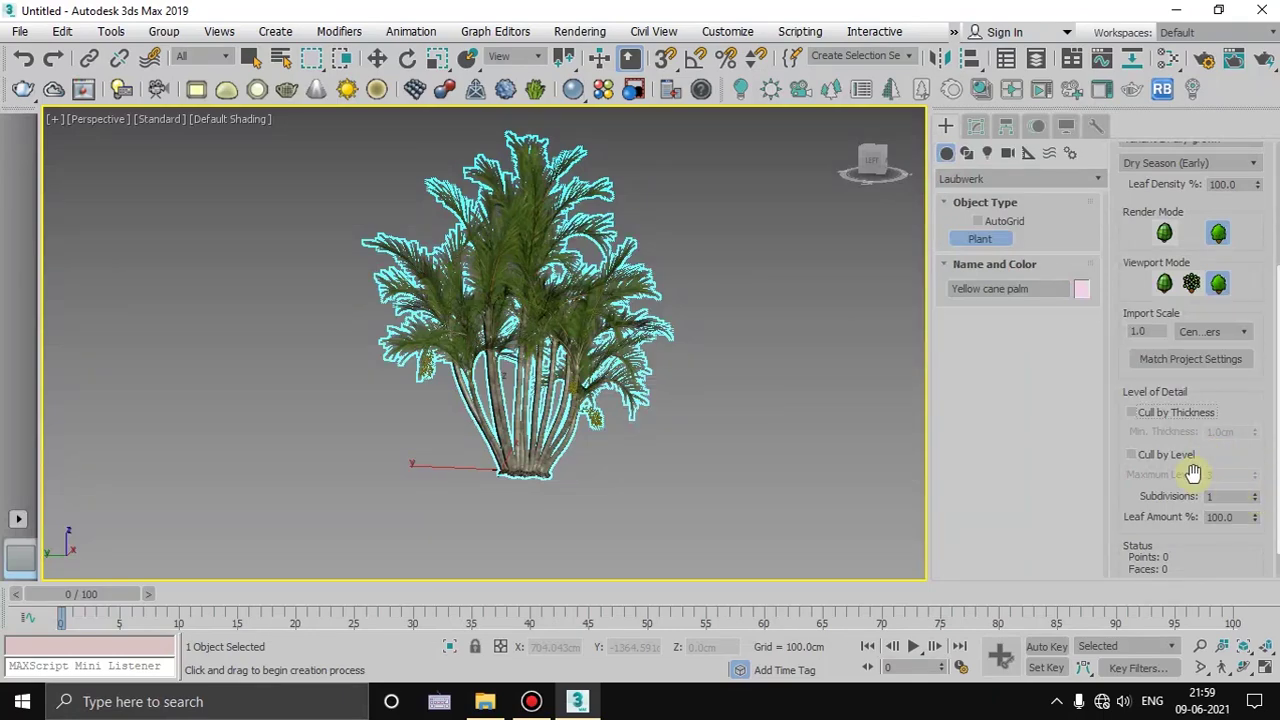
scroll(547, 355, up, 5)
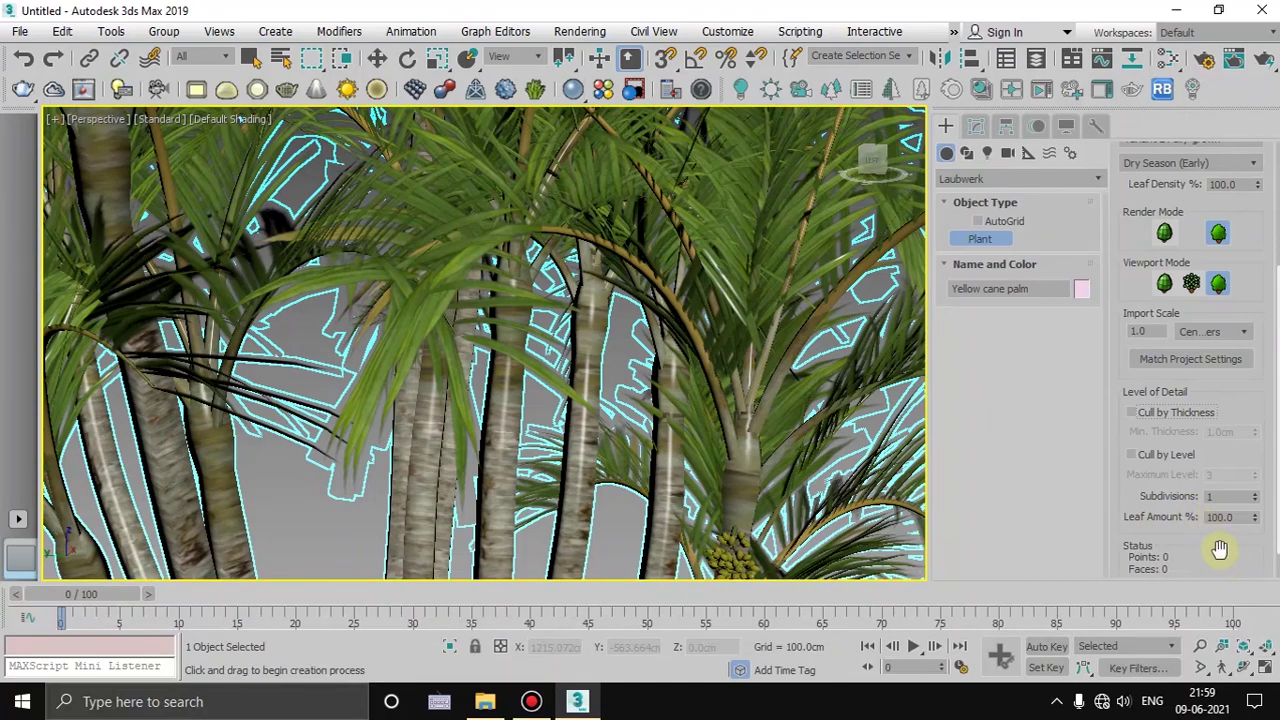
scroll(316, 375, up, 3)
scroll(371, 379, up, 3)
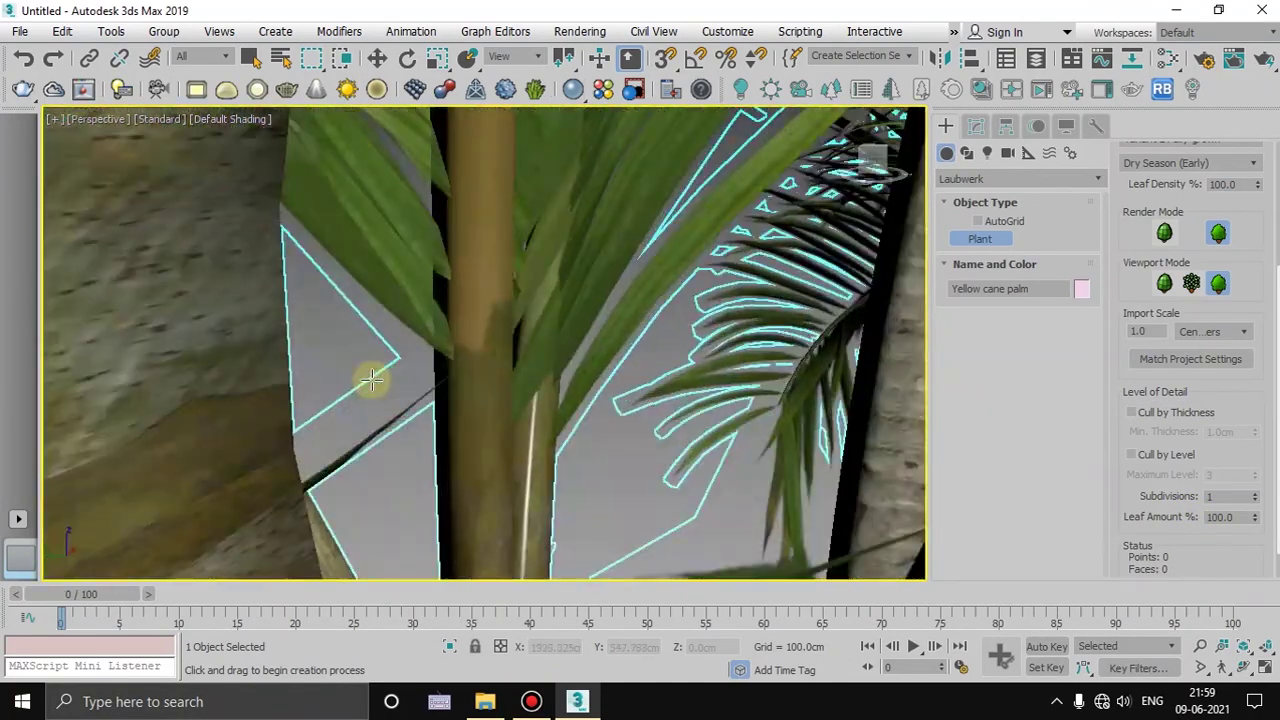
scroll(371, 379, down, 3)
scroll(371, 379, down, 3)
scroll(371, 379, down, 5)
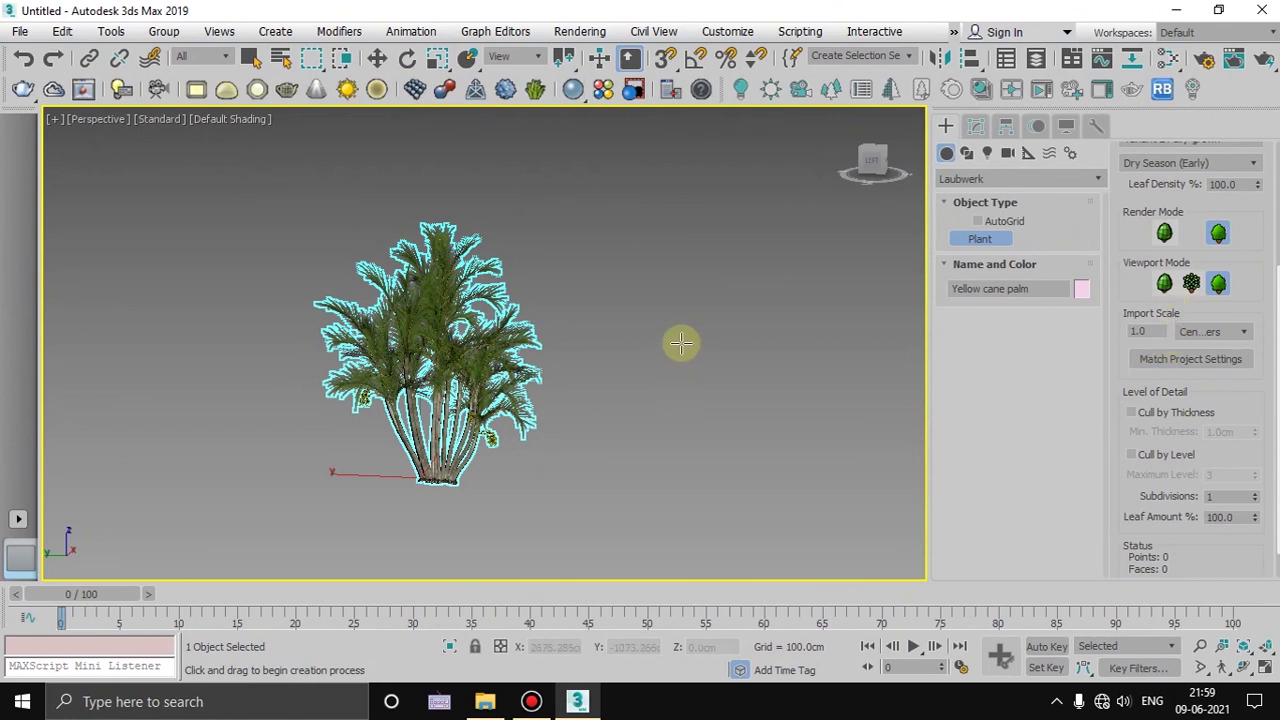
right_click(499, 255)
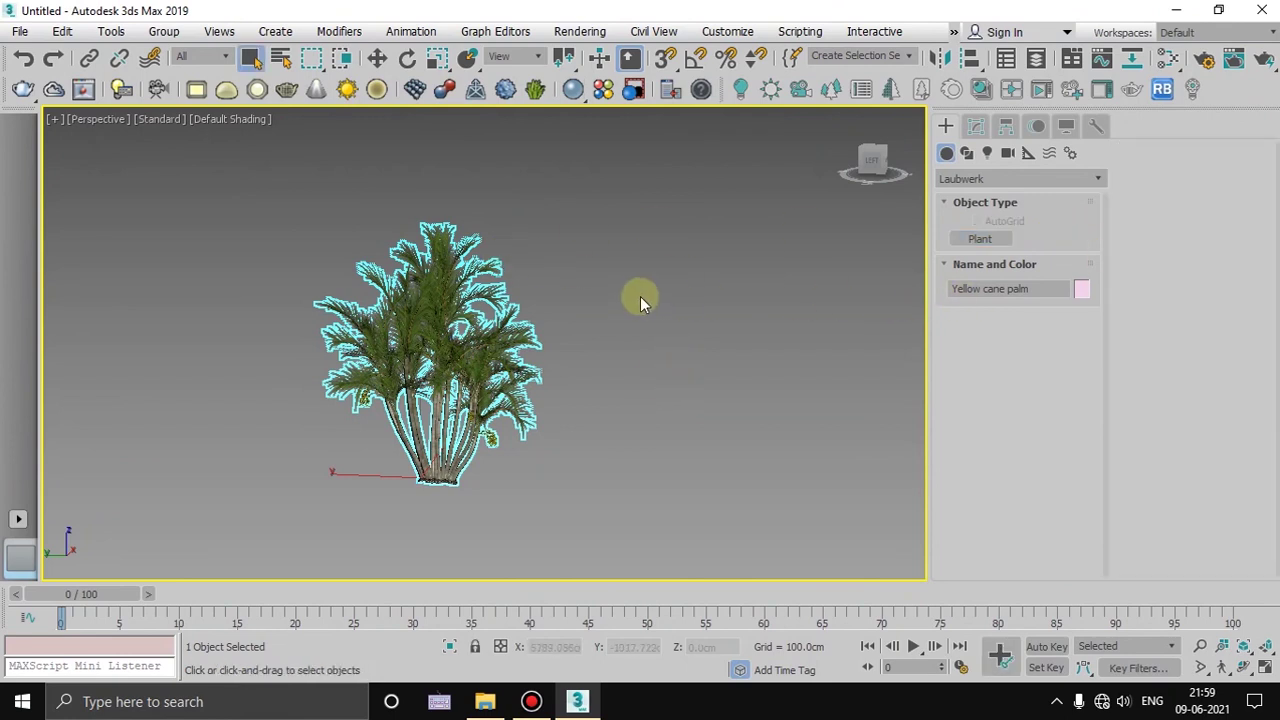
Check the palm's point and face counts in the Modify panel, then delete it.
click(976, 126)
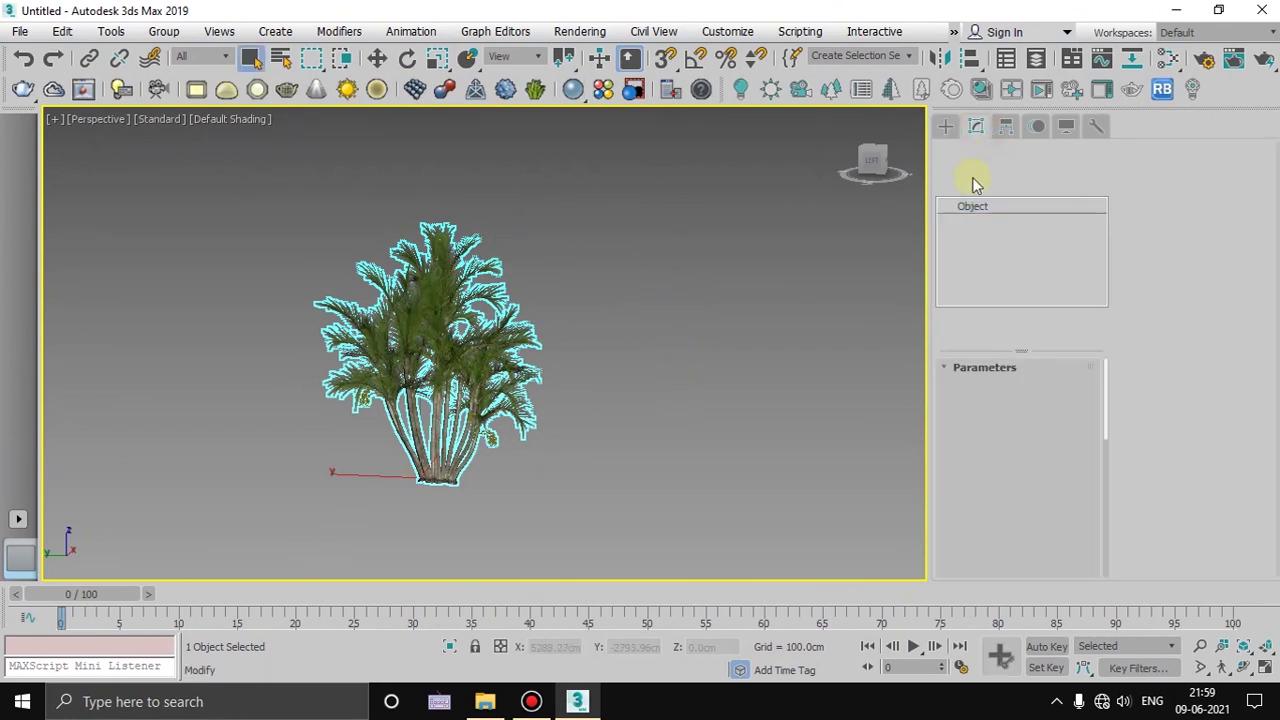
scroll(1046, 512, down, 2)
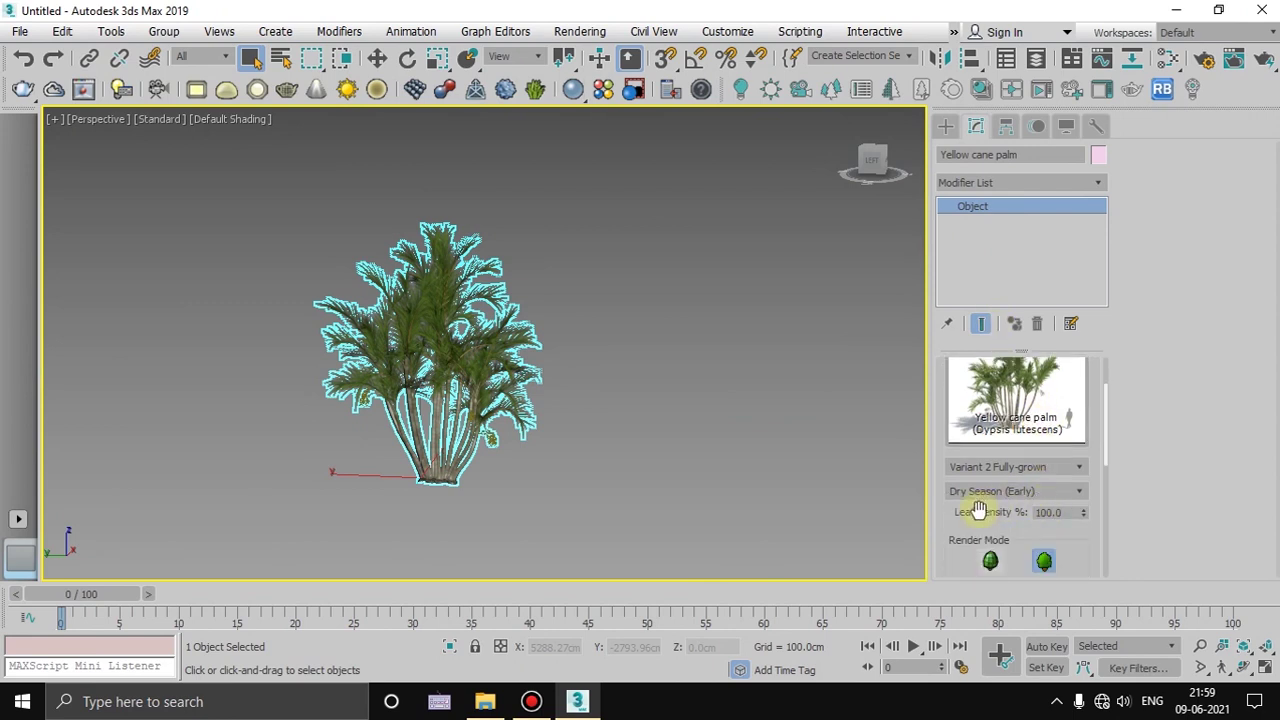
scroll(979, 510, down, 2)
scroll(955, 505, down, 2)
scroll(980, 520, down, 2)
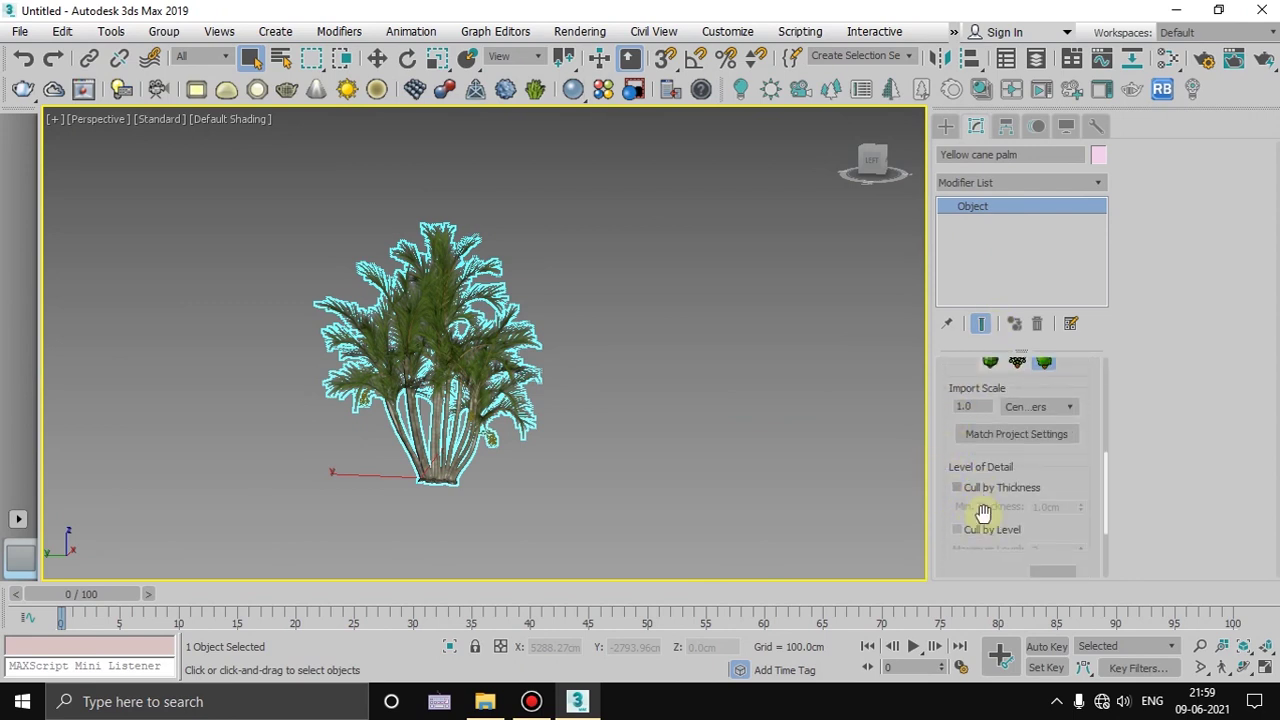
scroll(985, 460, down, 1)
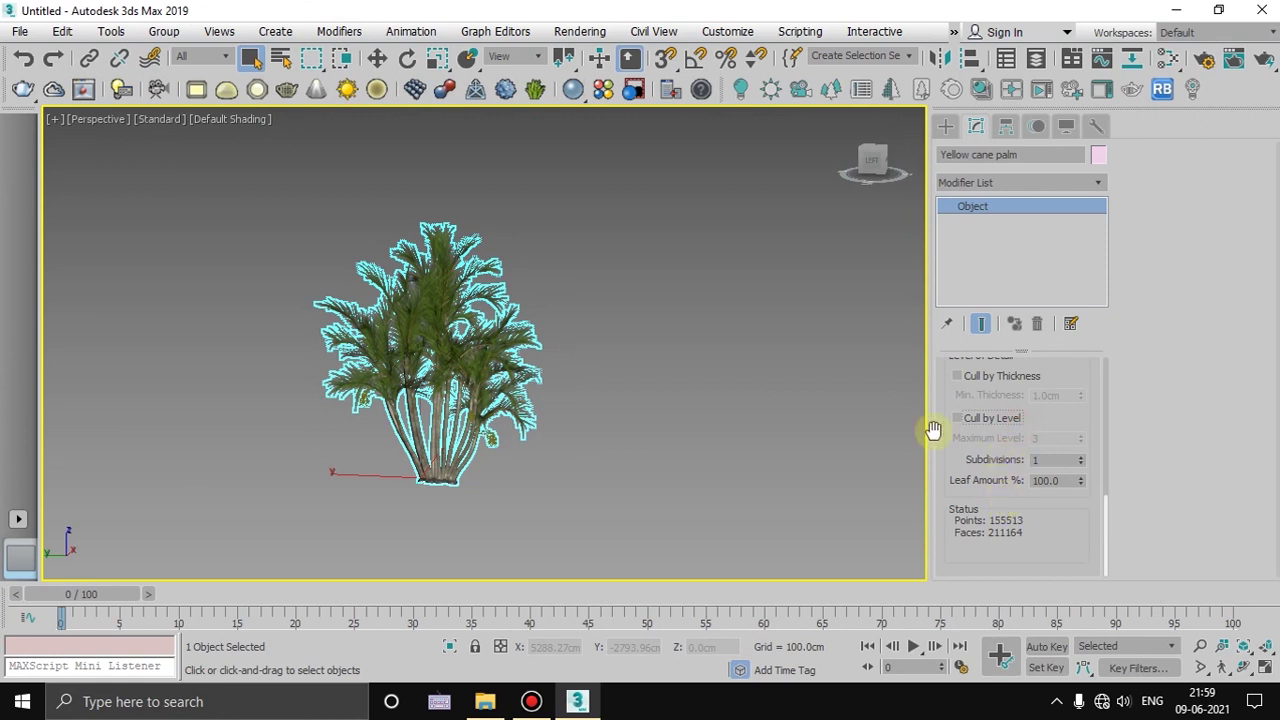
click(578, 269)
key(Delete)
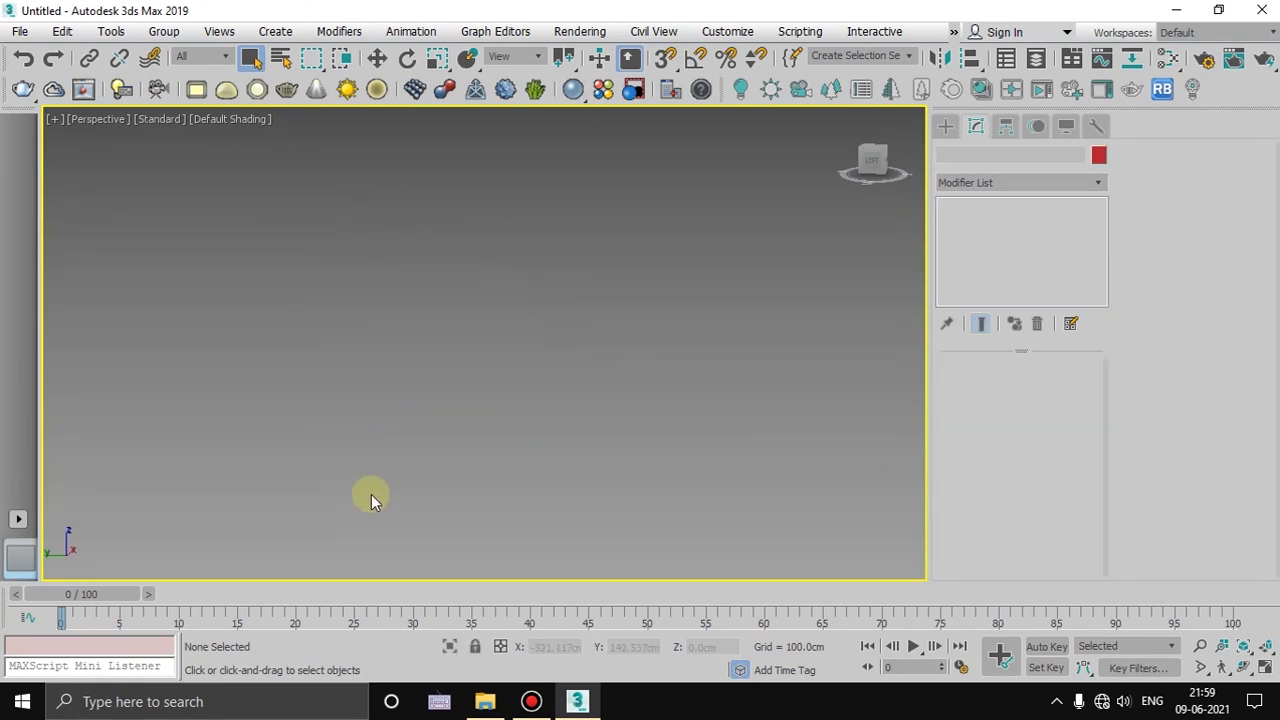
Pick the Lipstick palm in the Laubwerk Plant Library Browser as the plant to create.
click(945, 126)
click(983, 239)
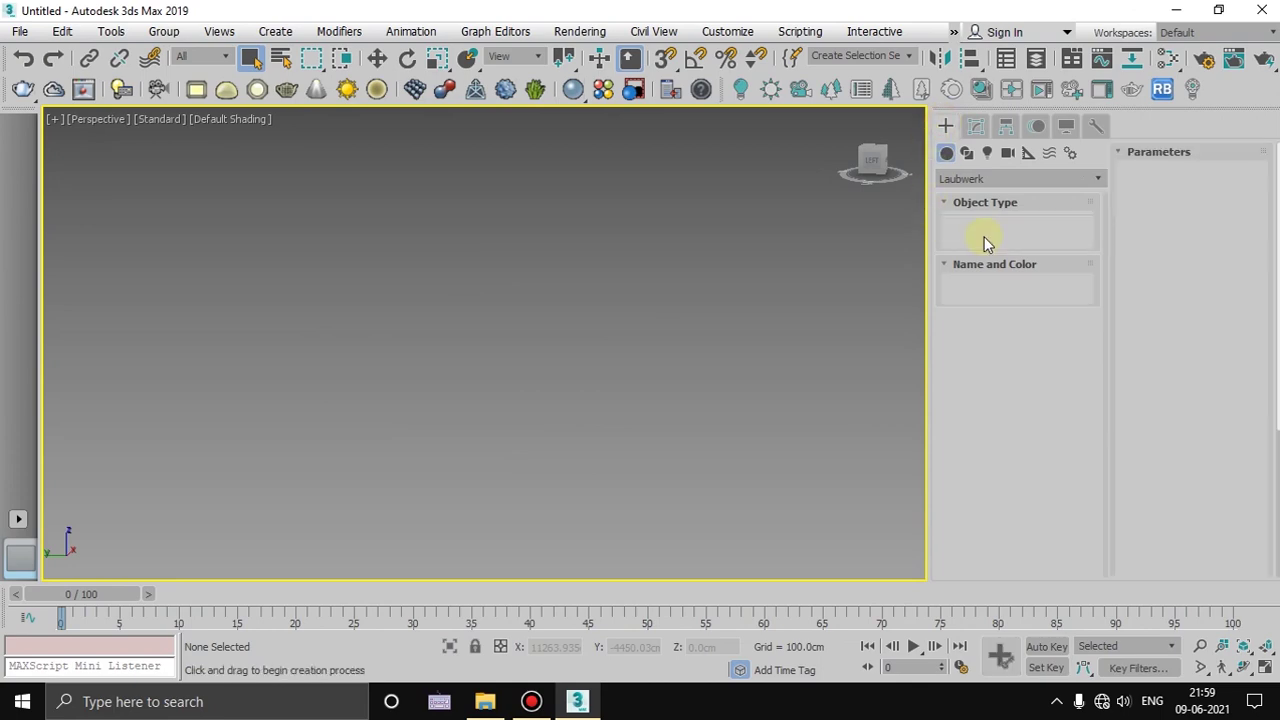
click(1170, 268)
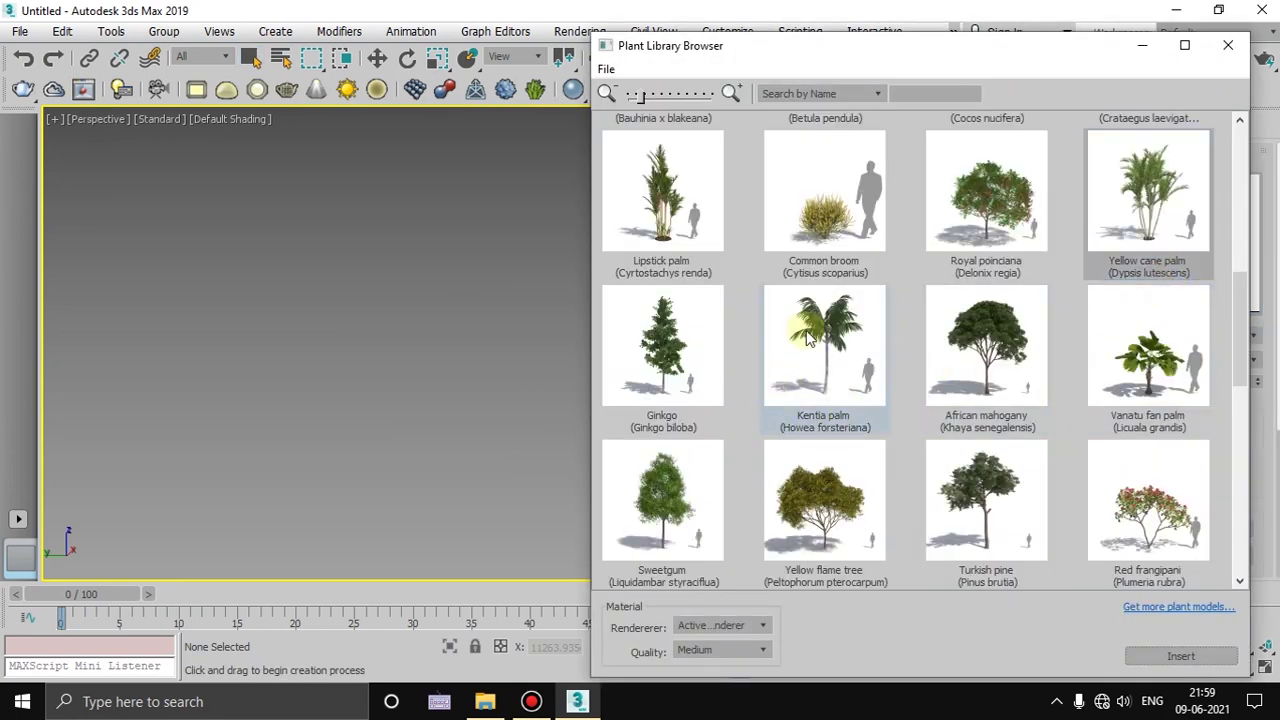
click(685, 225)
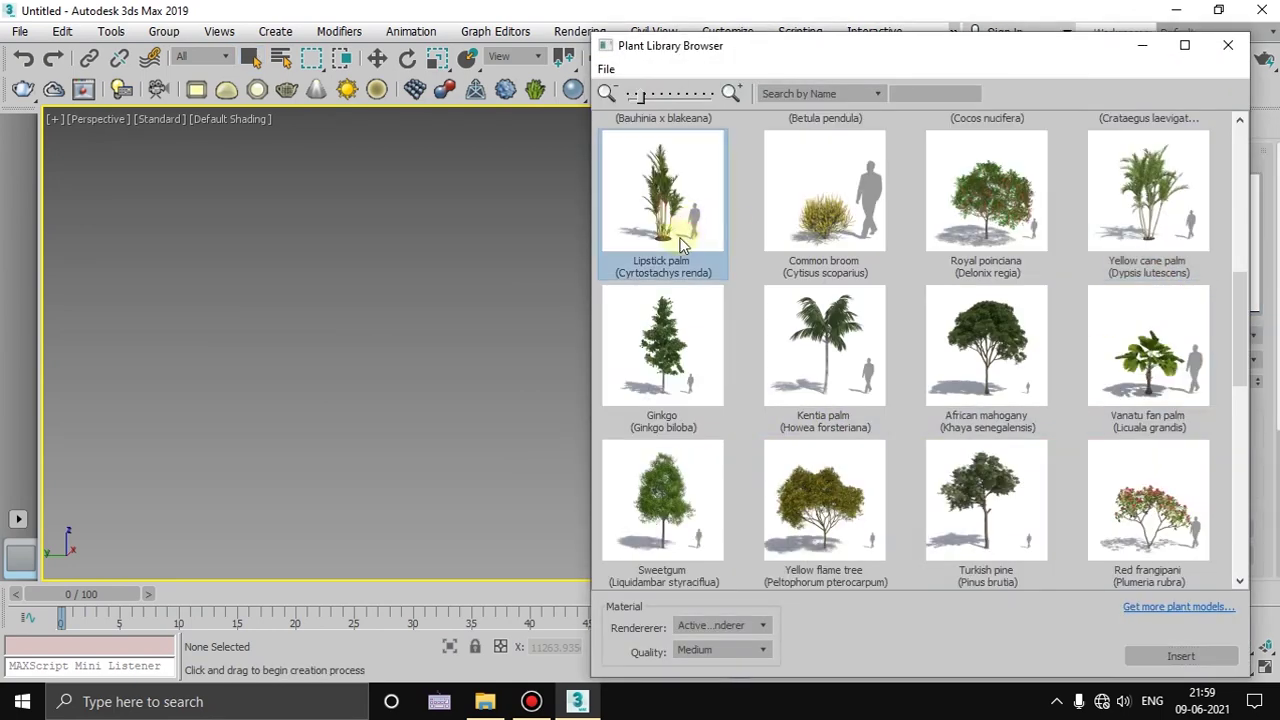
click(1178, 656)
click(1228, 45)
Place one Lipstick palm in the viewport, stop creating, and show its parameters in Modify.
click(428, 438)
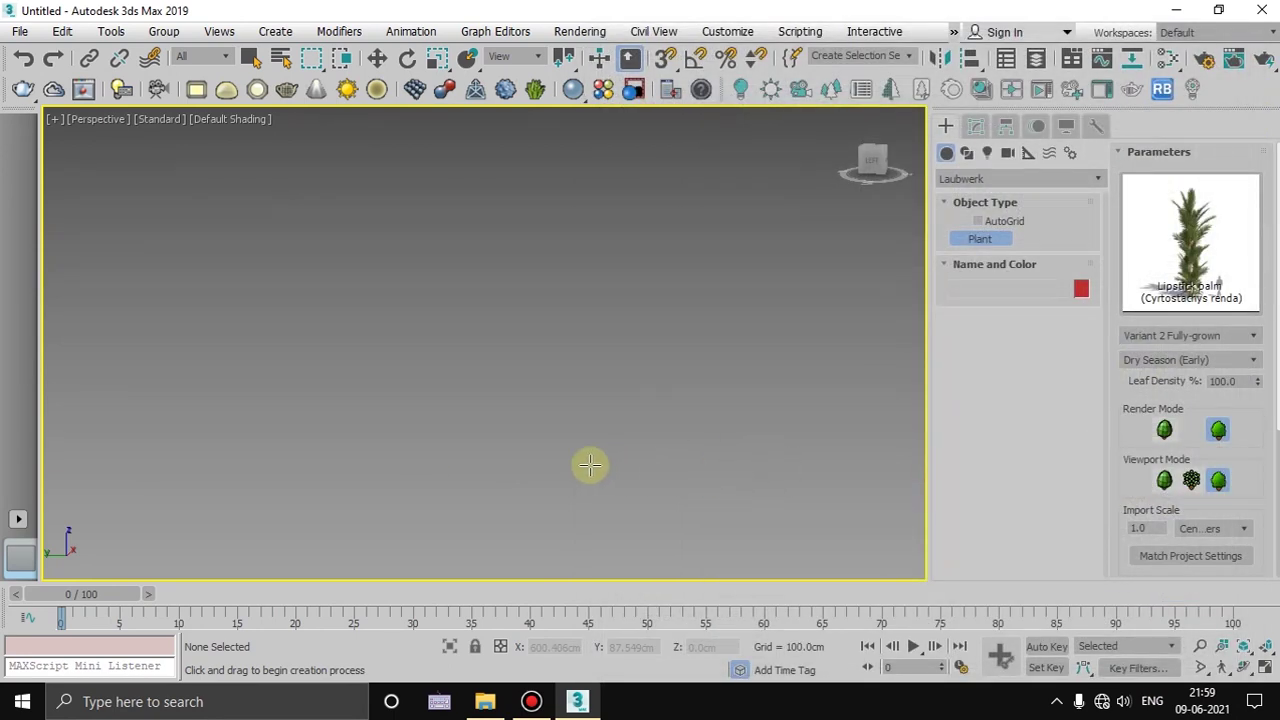
click(438, 354)
scroll(423, 237, up, 3)
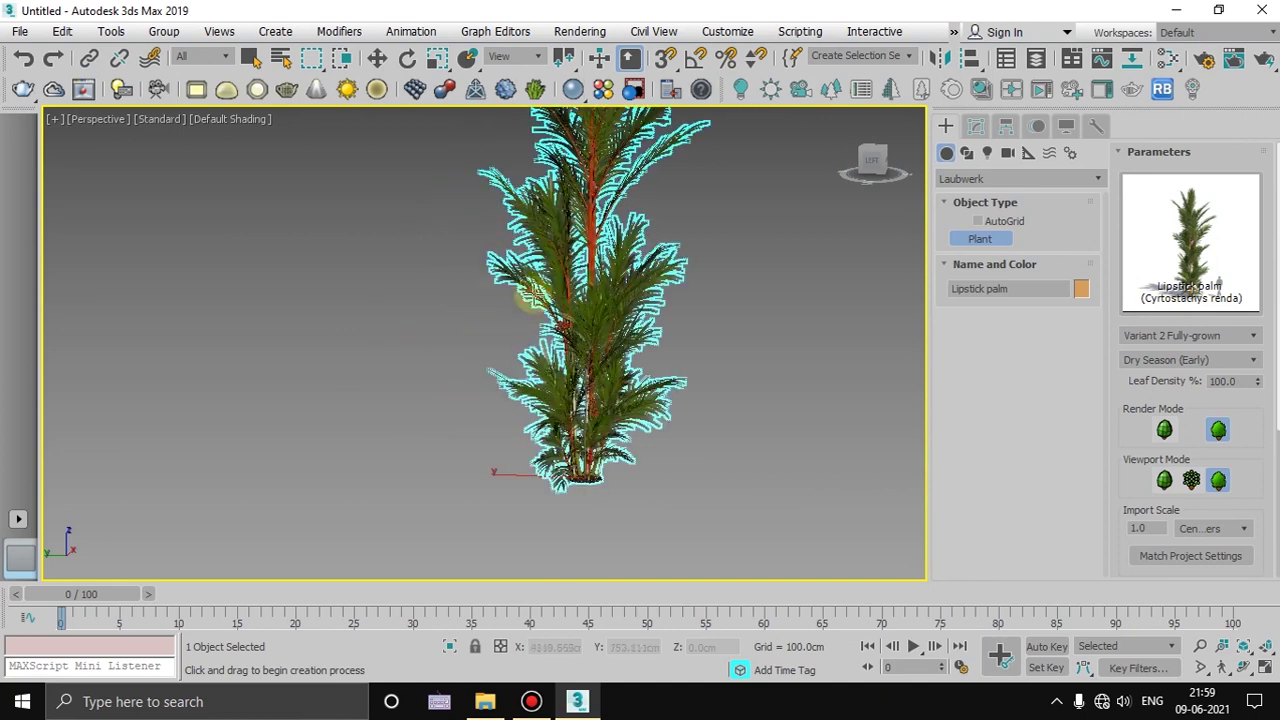
scroll(515, 340, up, 3)
scroll(515, 340, up, 3)
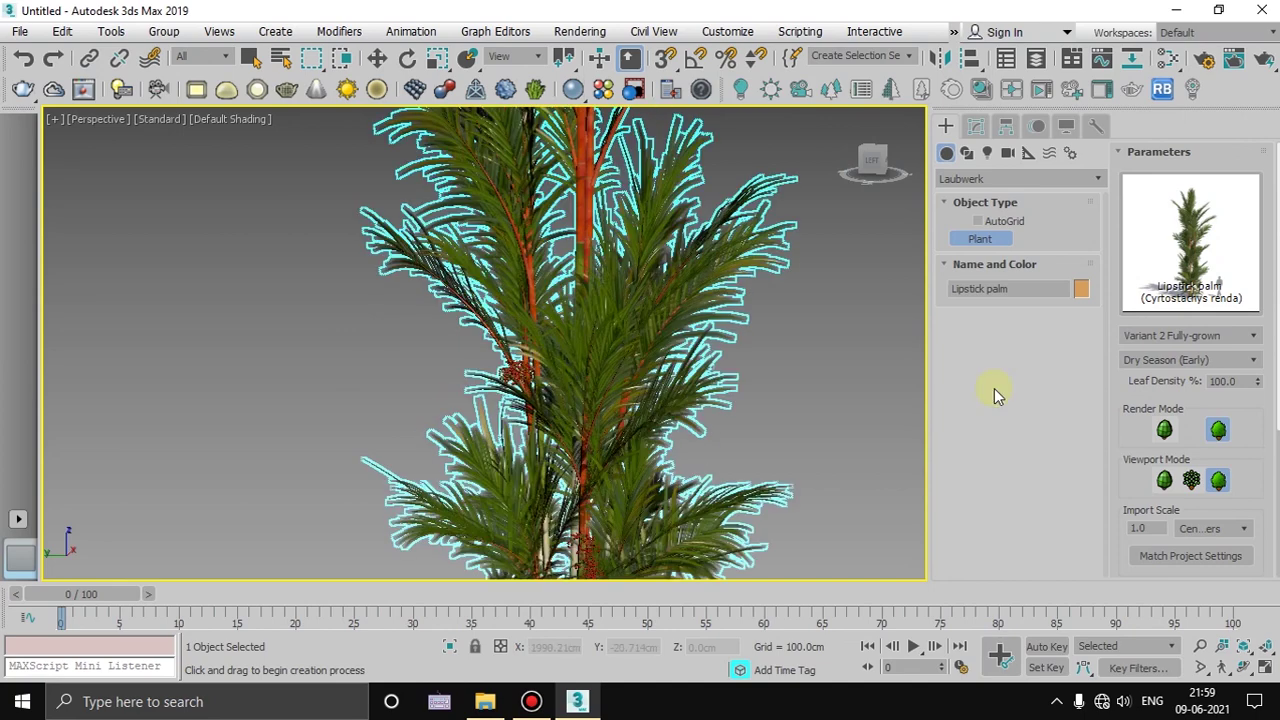
right_click(730, 318)
scroll(774, 287, down, 3)
scroll(750, 300, down, 2)
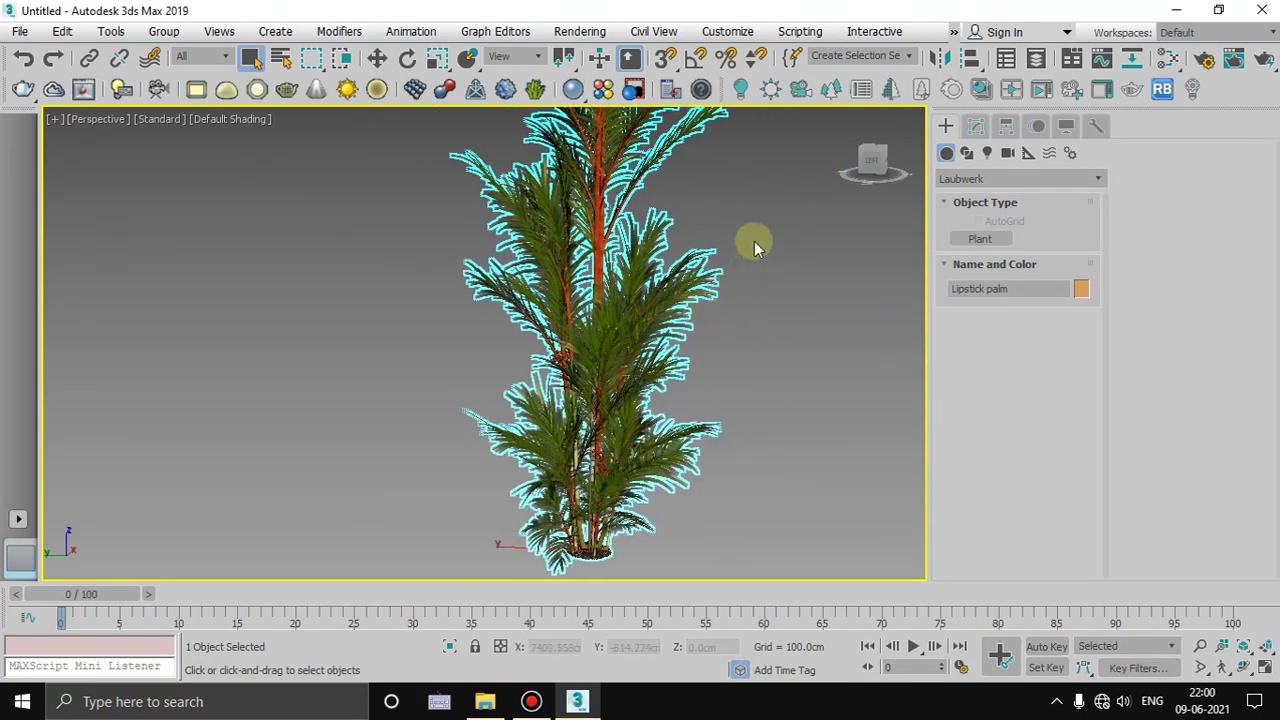
click(975, 126)
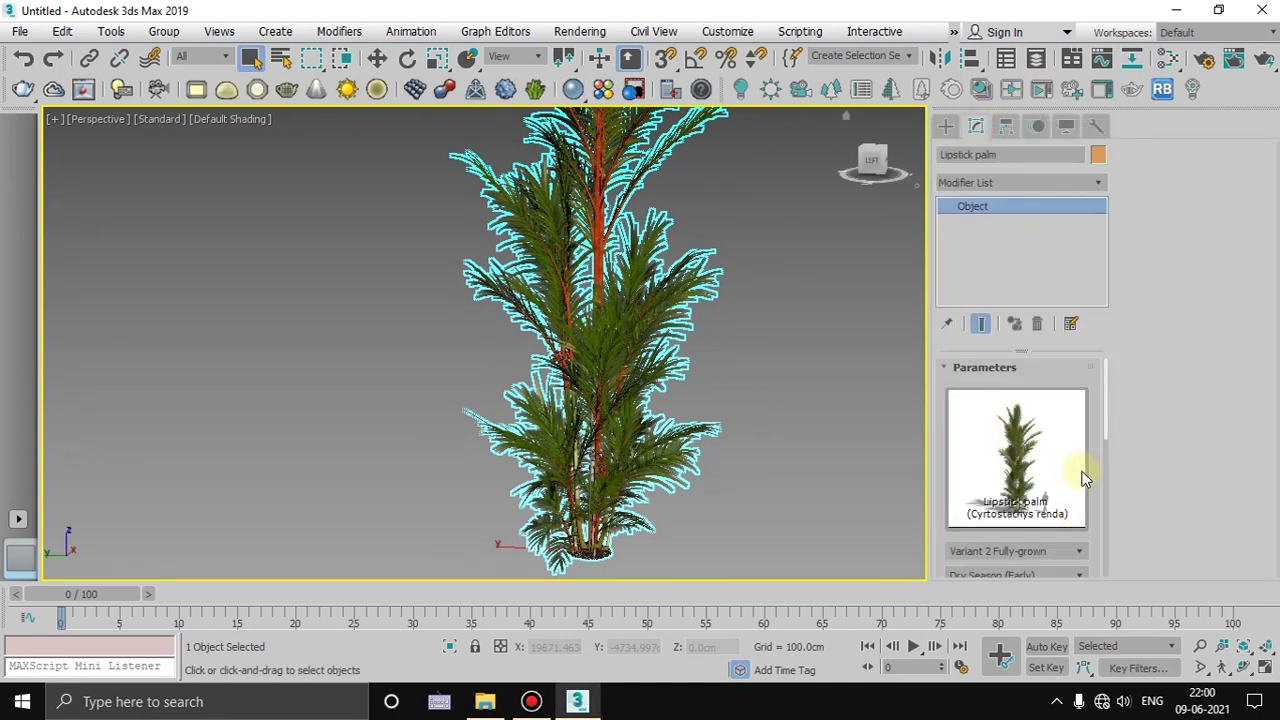
Try Variant 1 Middle-aged from the palm's Variant list.
scroll(1098, 452, down, 2)
scroll(1098, 446, down, 2)
click(1040, 439)
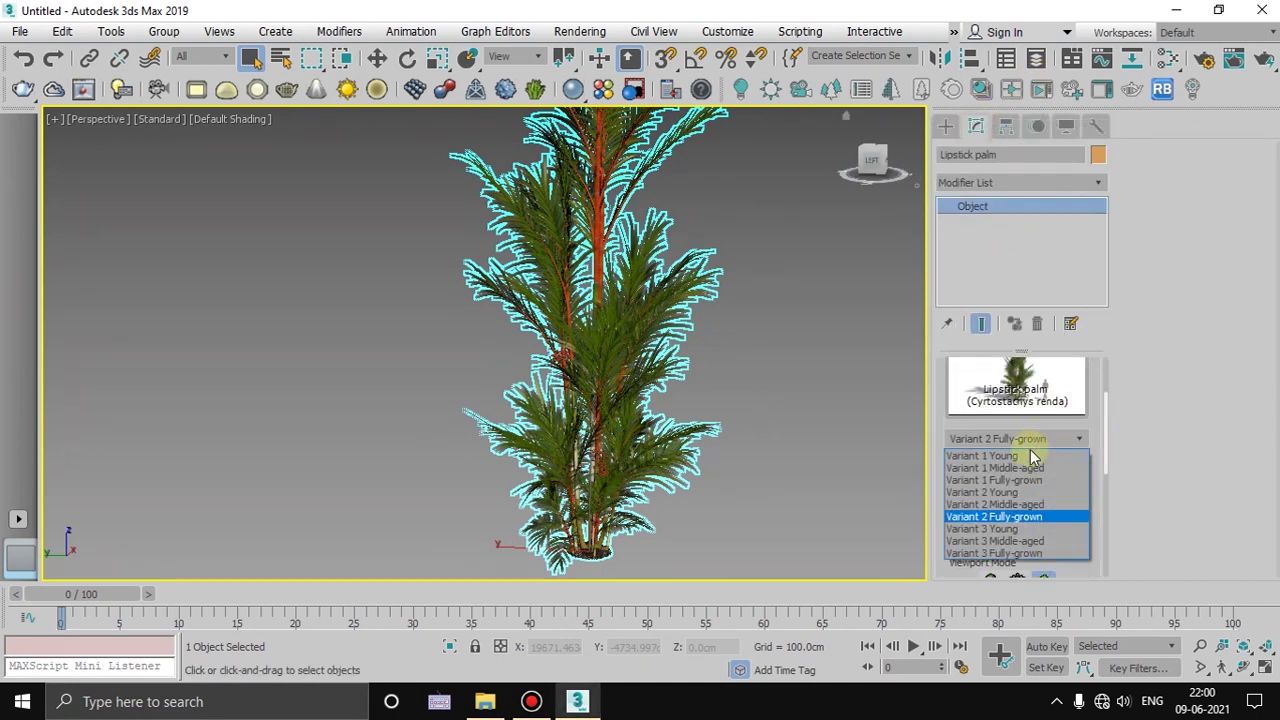
click(1022, 470)
click(1040, 439)
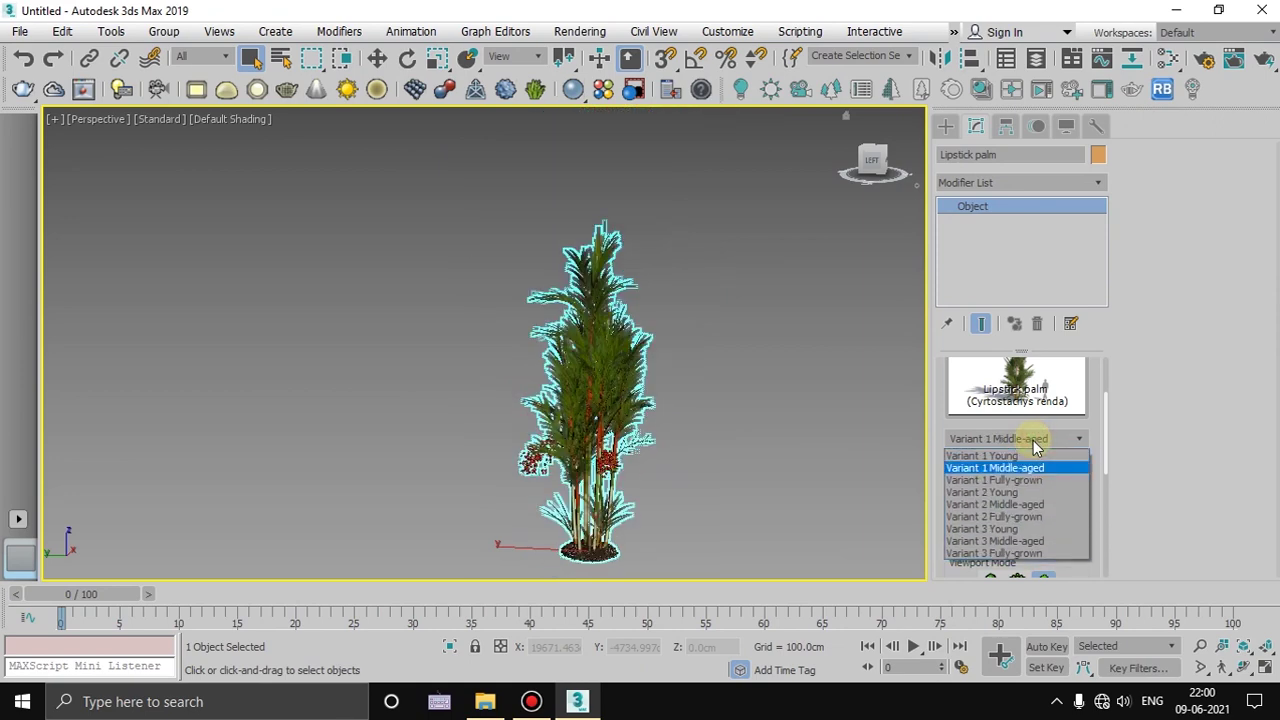
click(820, 460)
Switch the palm to Variant 3 Fully-grown and recentre it in the view.
scroll(820, 460, up, 2)
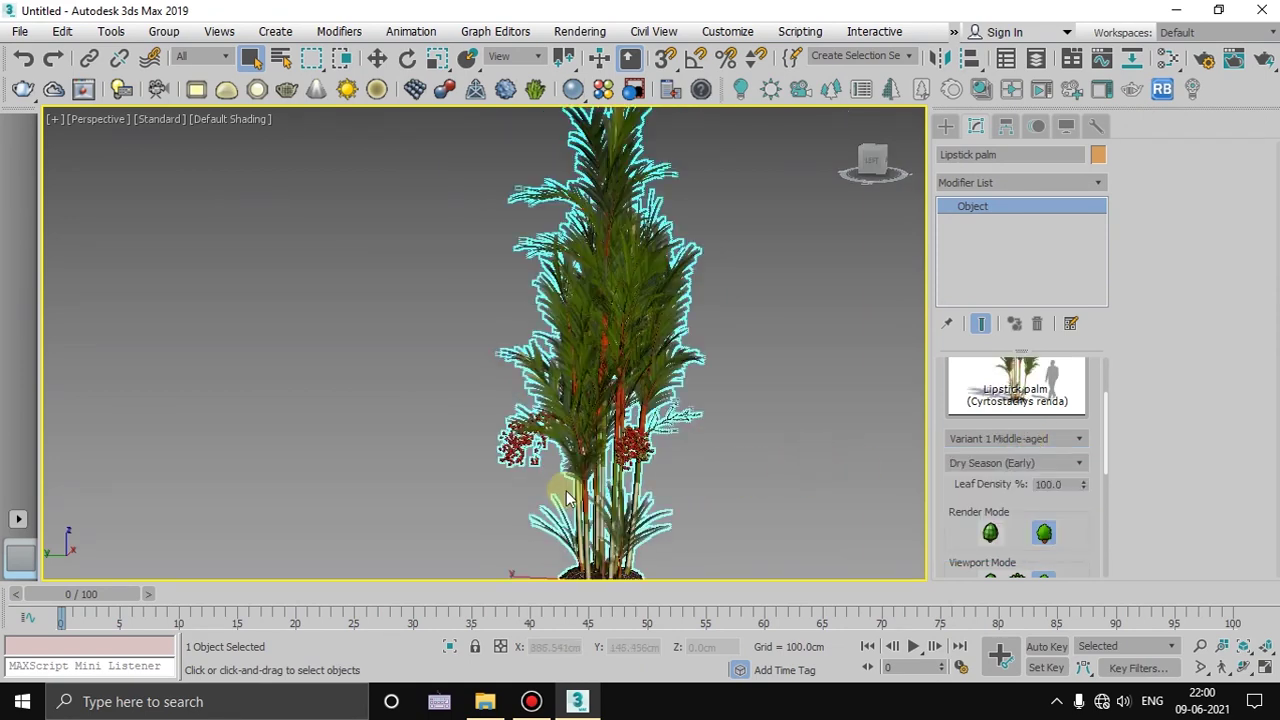
scroll(820, 460, up, 3)
scroll(648, 345, up, 3)
scroll(649, 347, up, 2)
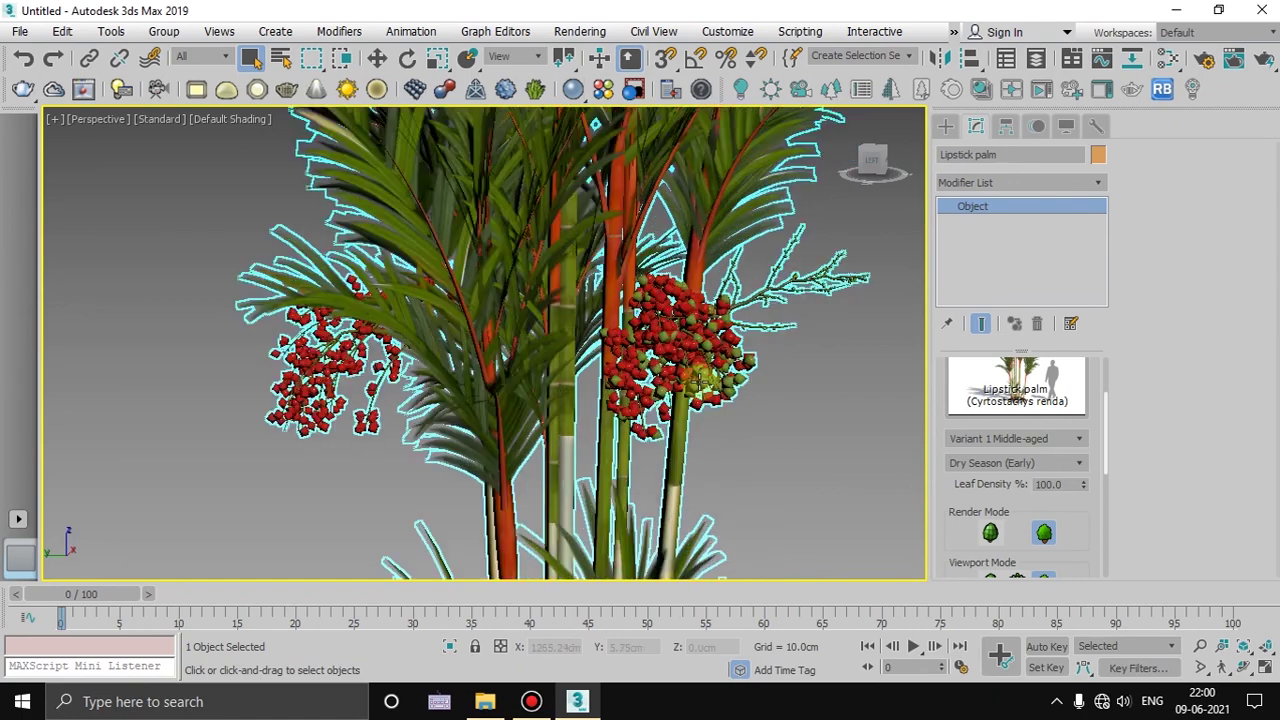
click(1028, 444)
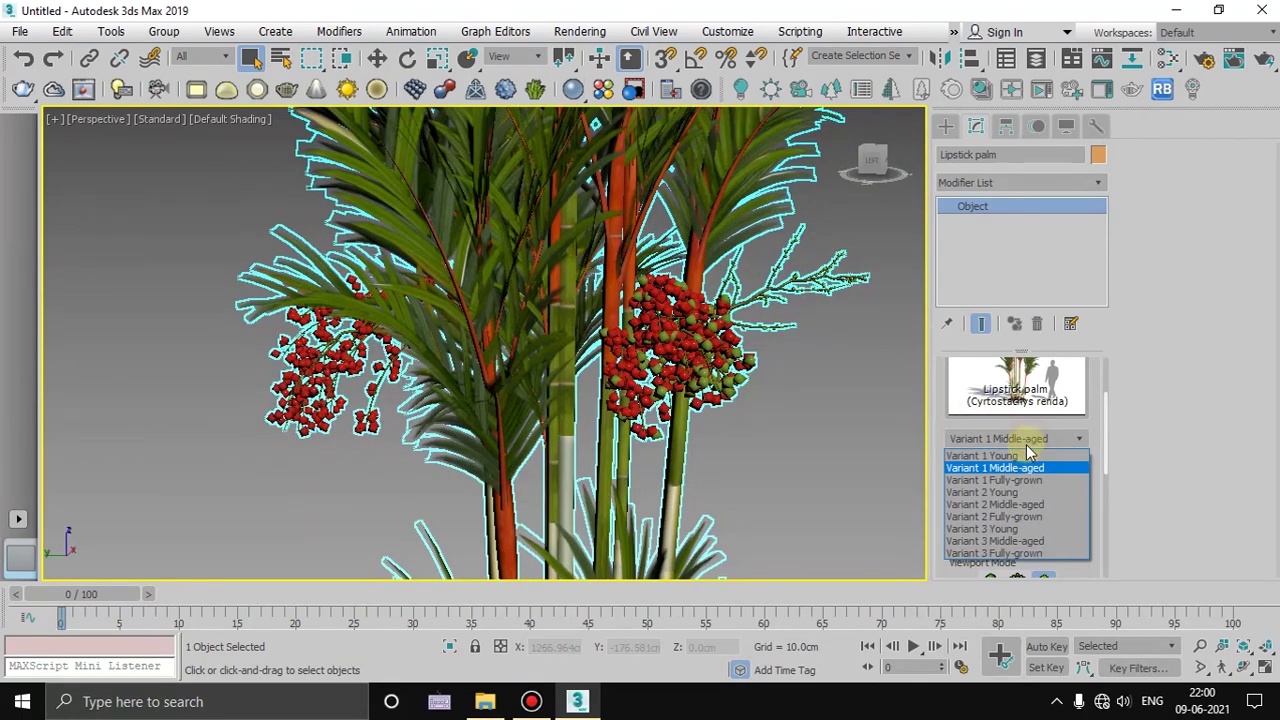
click(1017, 555)
scroll(790, 410, down, 1)
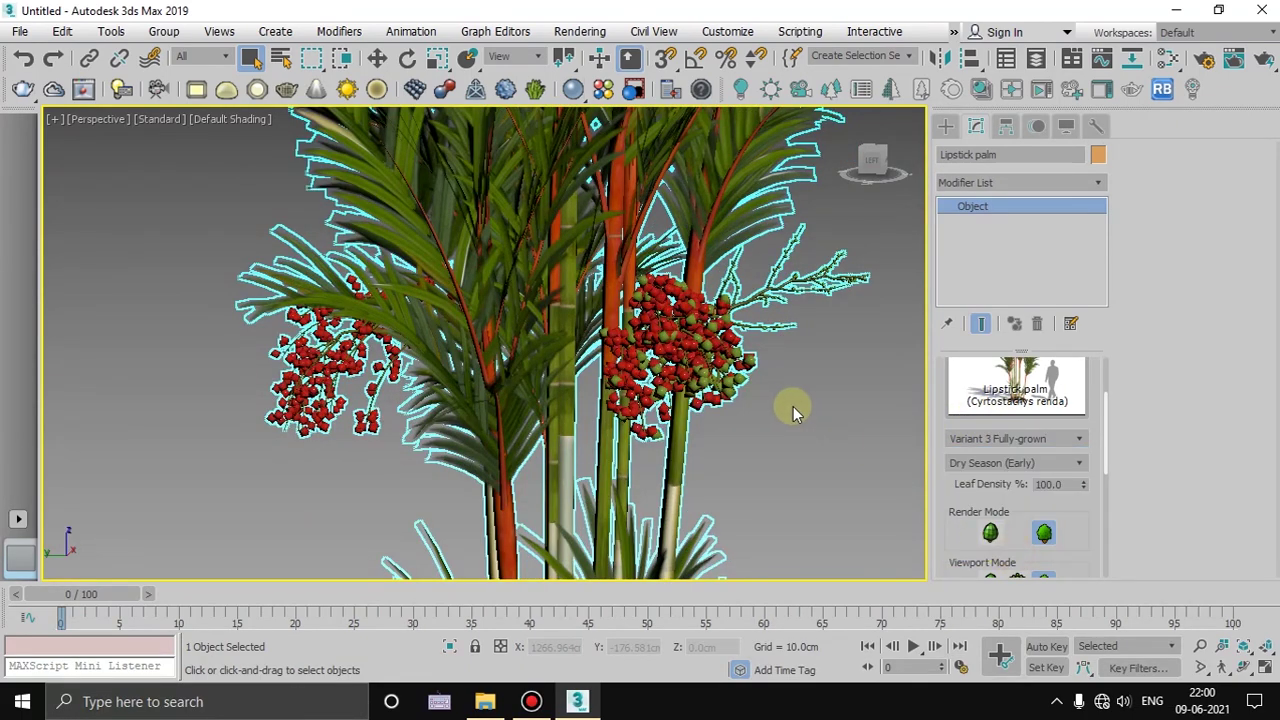
scroll(790, 410, down, 2)
scroll(790, 410, down, 2)
mouse_move(778, 498)
middle_down()
mouse_move(708, 522)
mouse_move(724, 490)
middle_up()
scroll(790, 470, down, 2)
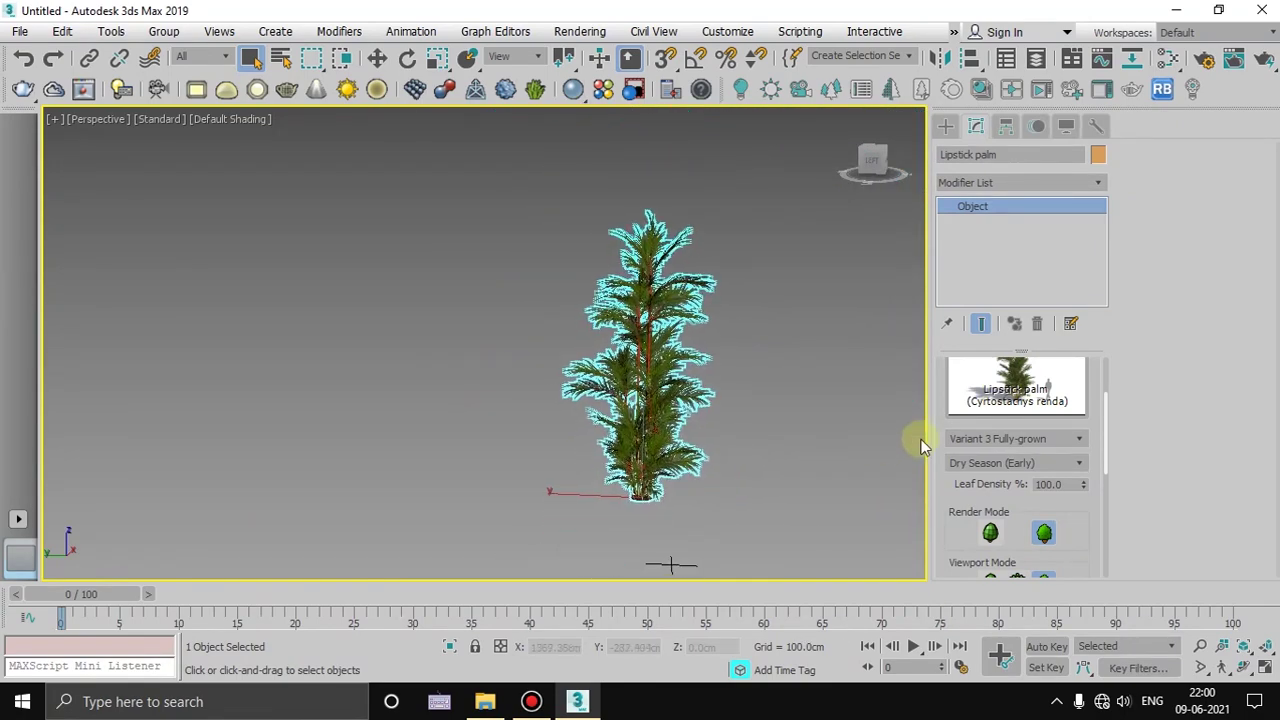
Set the palm's season to Wet Season (Early).
click(980, 463)
click(985, 482)
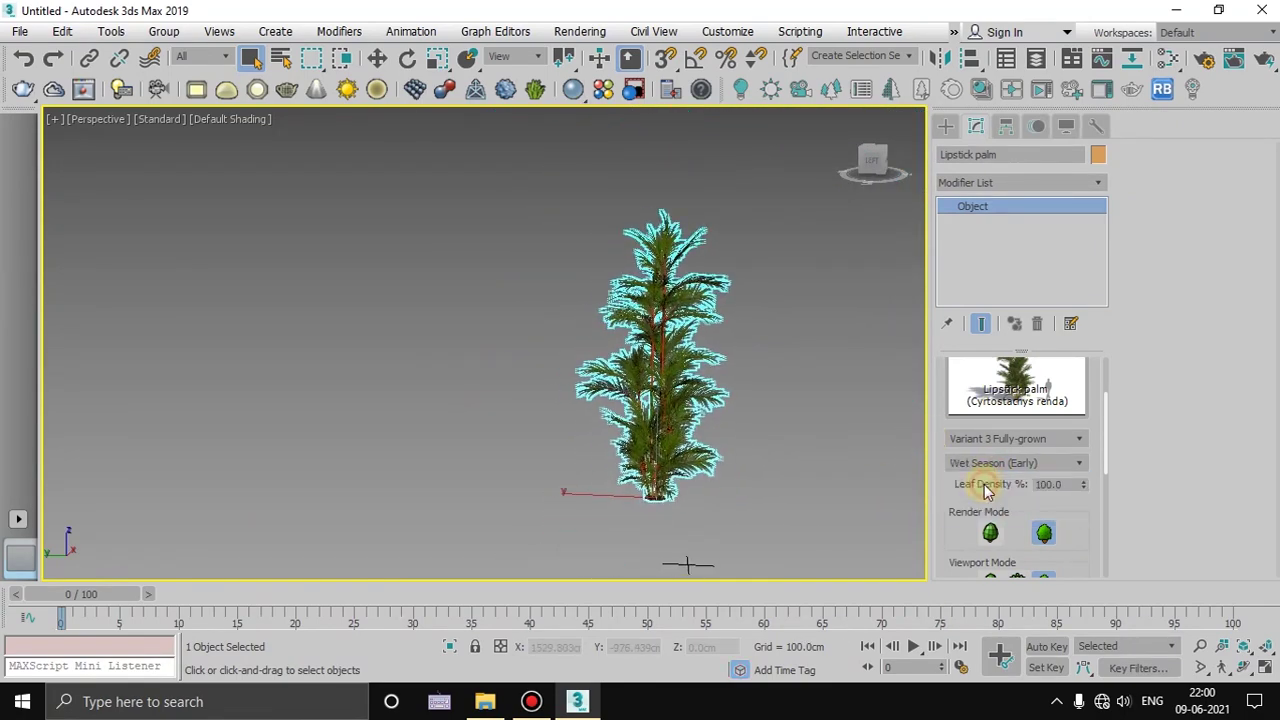
scroll(659, 432, up, 5)
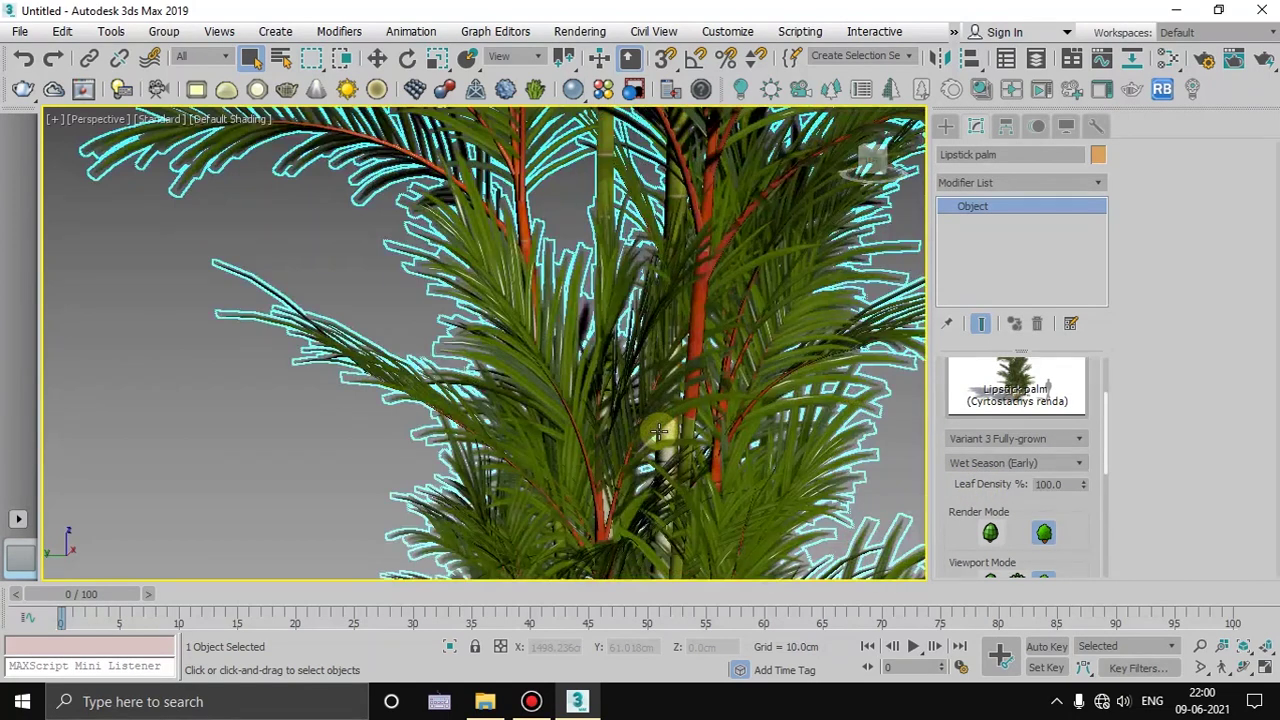
scroll(659, 432, down, 5)
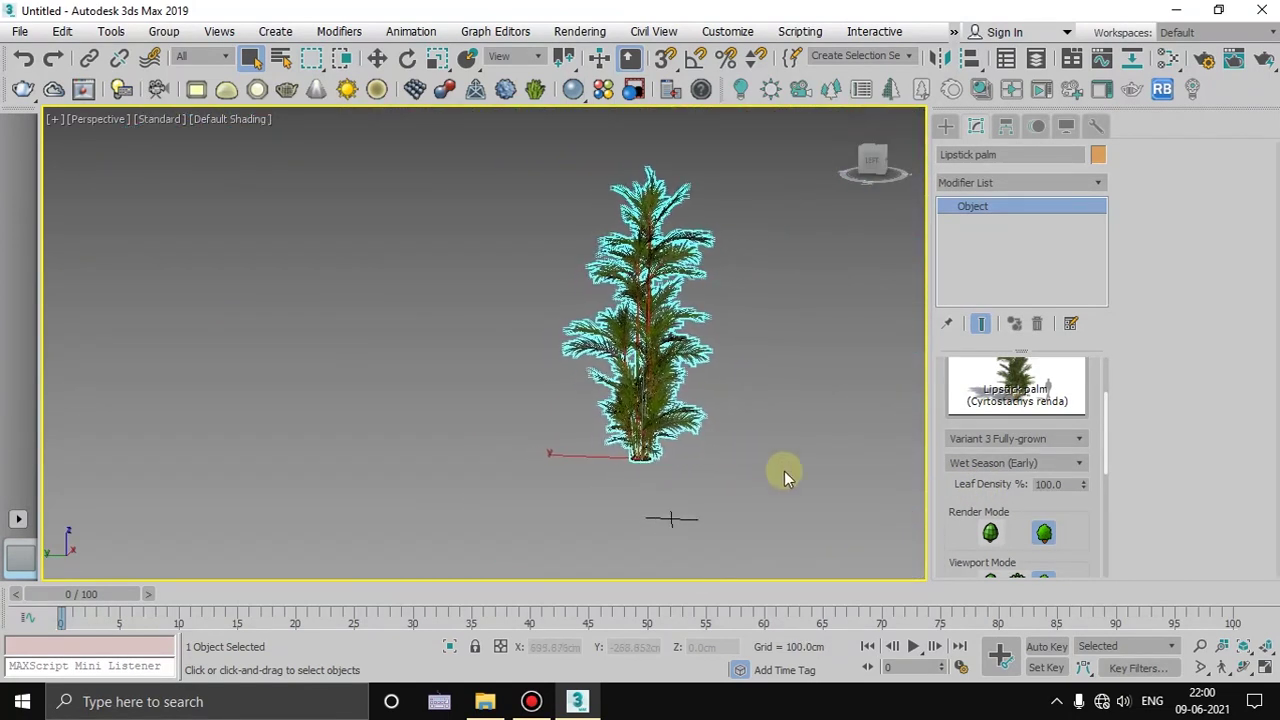
Set Leaf Density to 100% and reframe the view on the palm.
click(1052, 485)
text(50)
scroll(619, 397, up, 5)
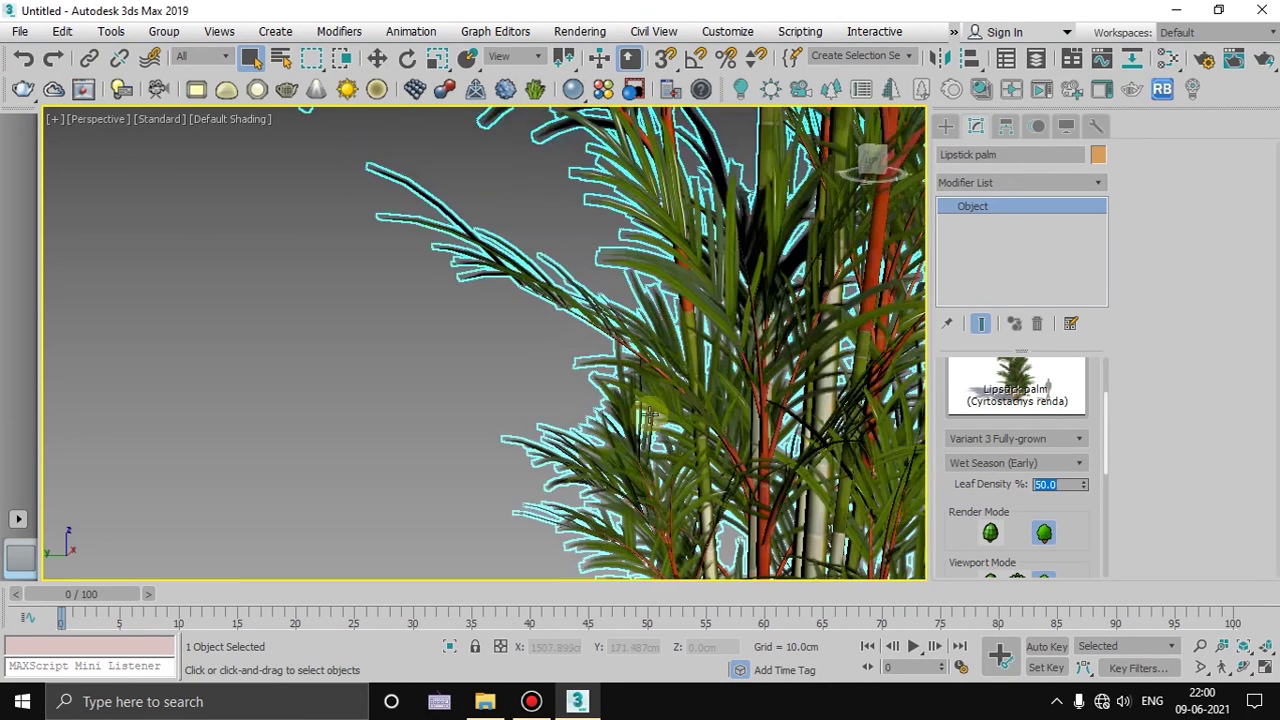
middle_drag(790, 468, 831, 441)
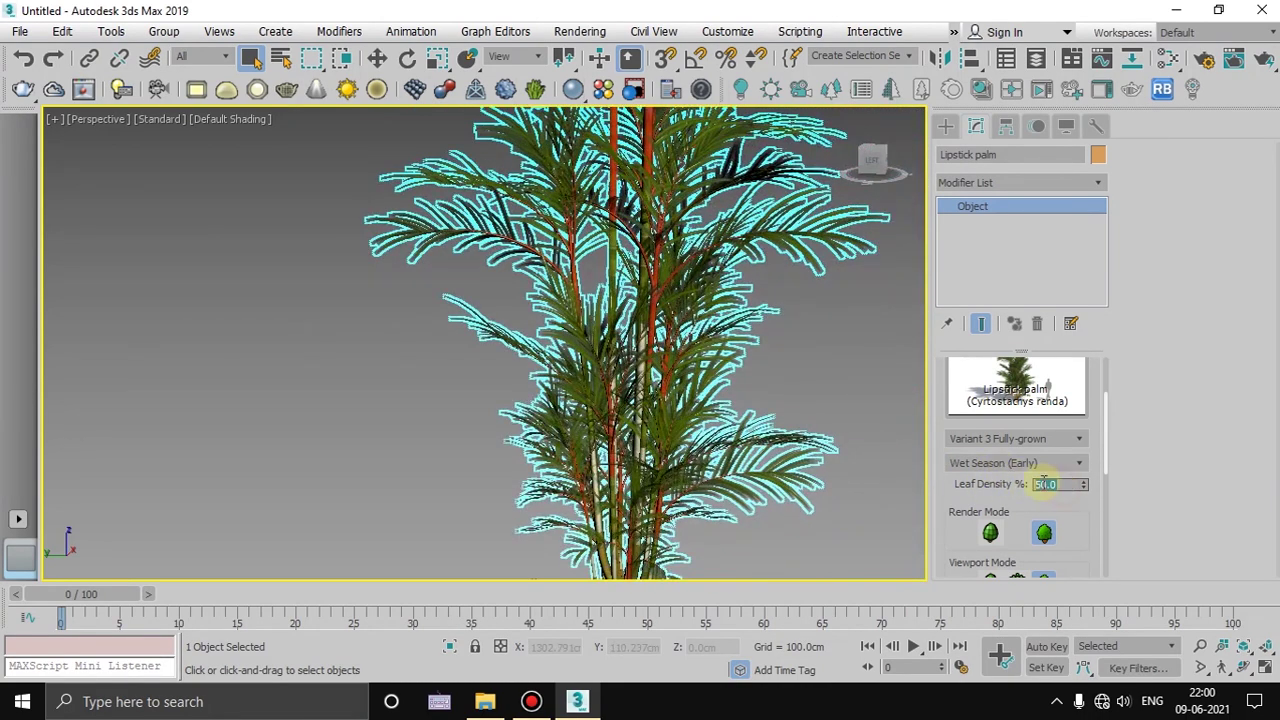
text(100)
key(Return)
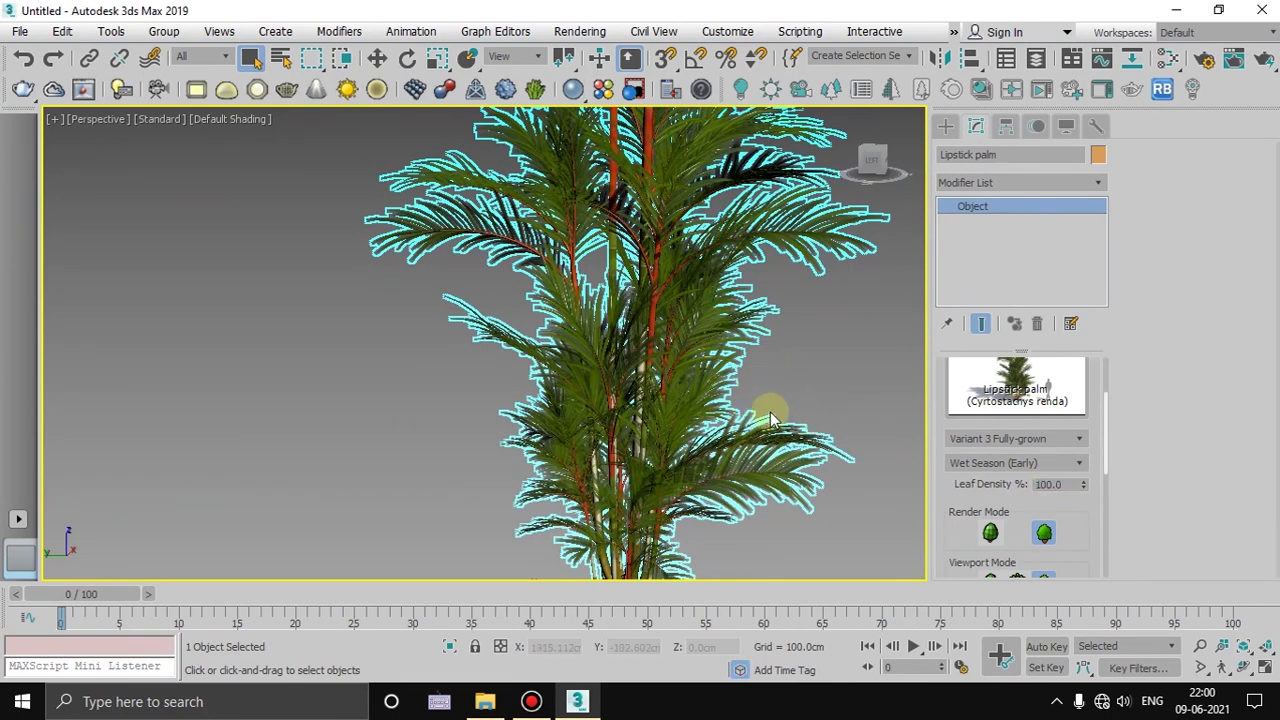
scroll(833, 381, down, 8)
middle_drag(822, 403, 636, 490)
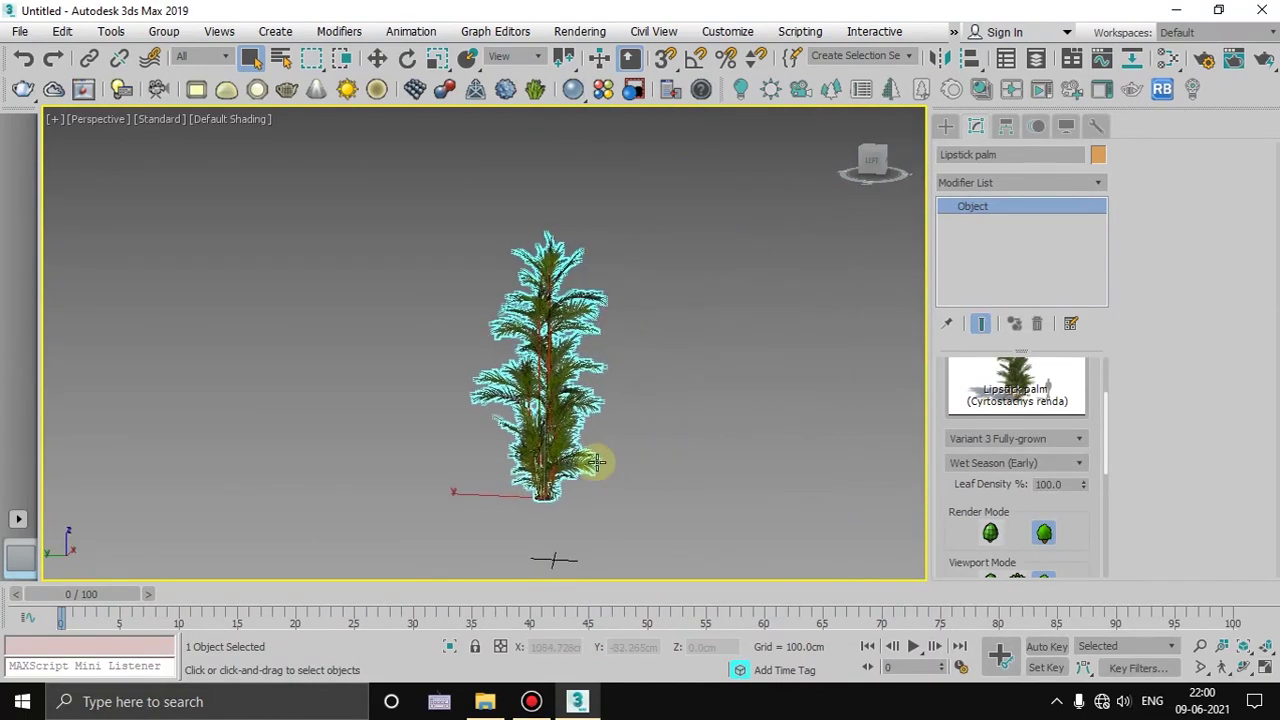
Reopen the Plant Library Browser from the palm's thumbnail and scroll through the trees and palms.
middle_drag(658, 441, 683, 411)
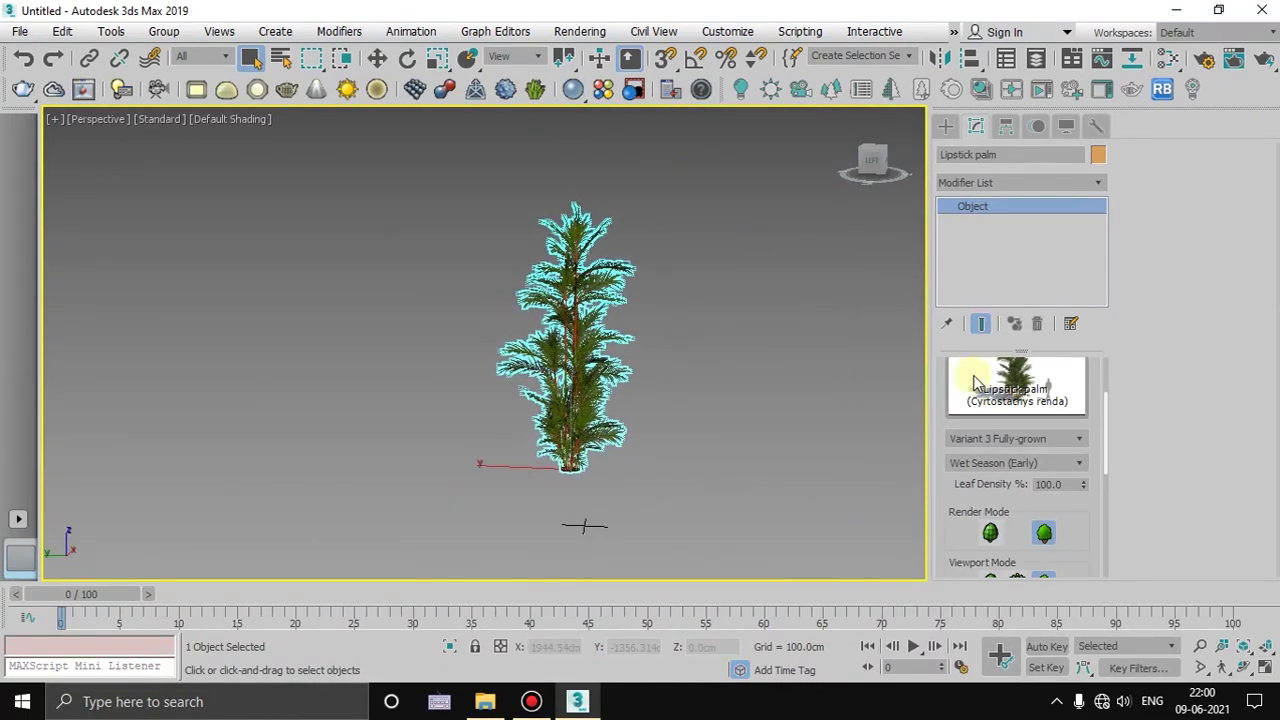
click(973, 380)
scroll(845, 400, down, 10)
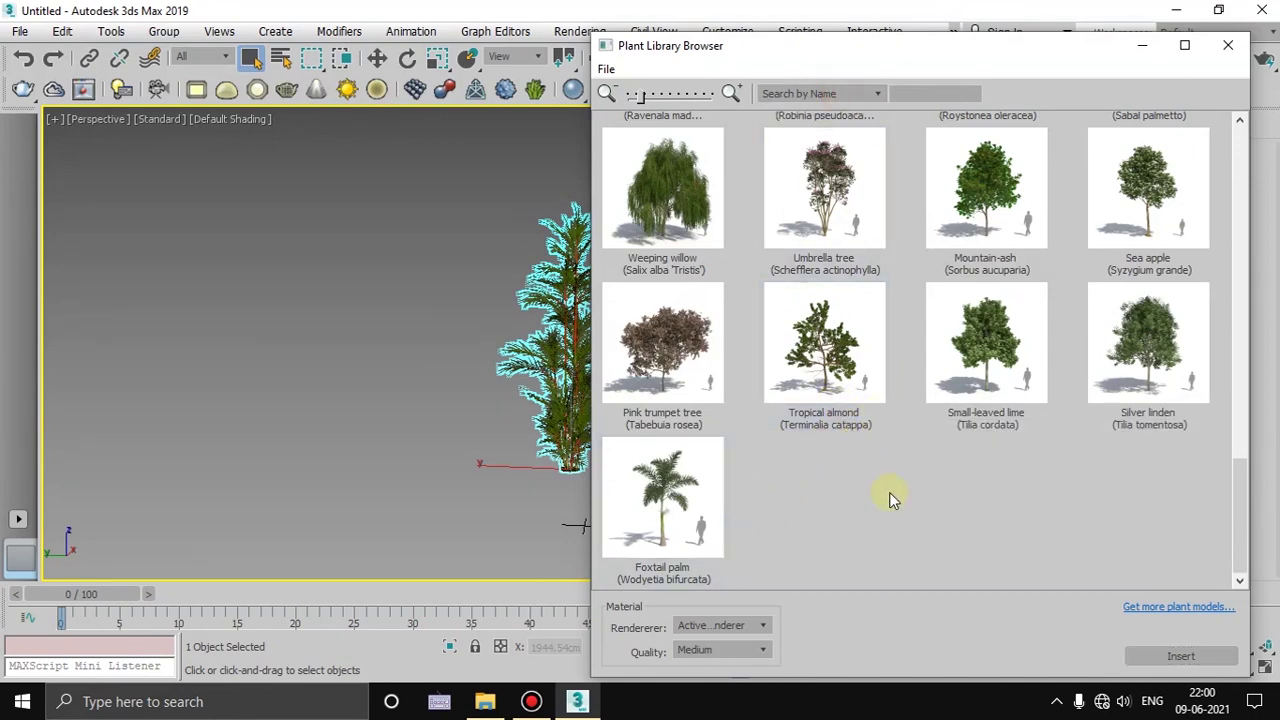
scroll(889, 446, up, 10)
scroll(1000, 443, up, 10)
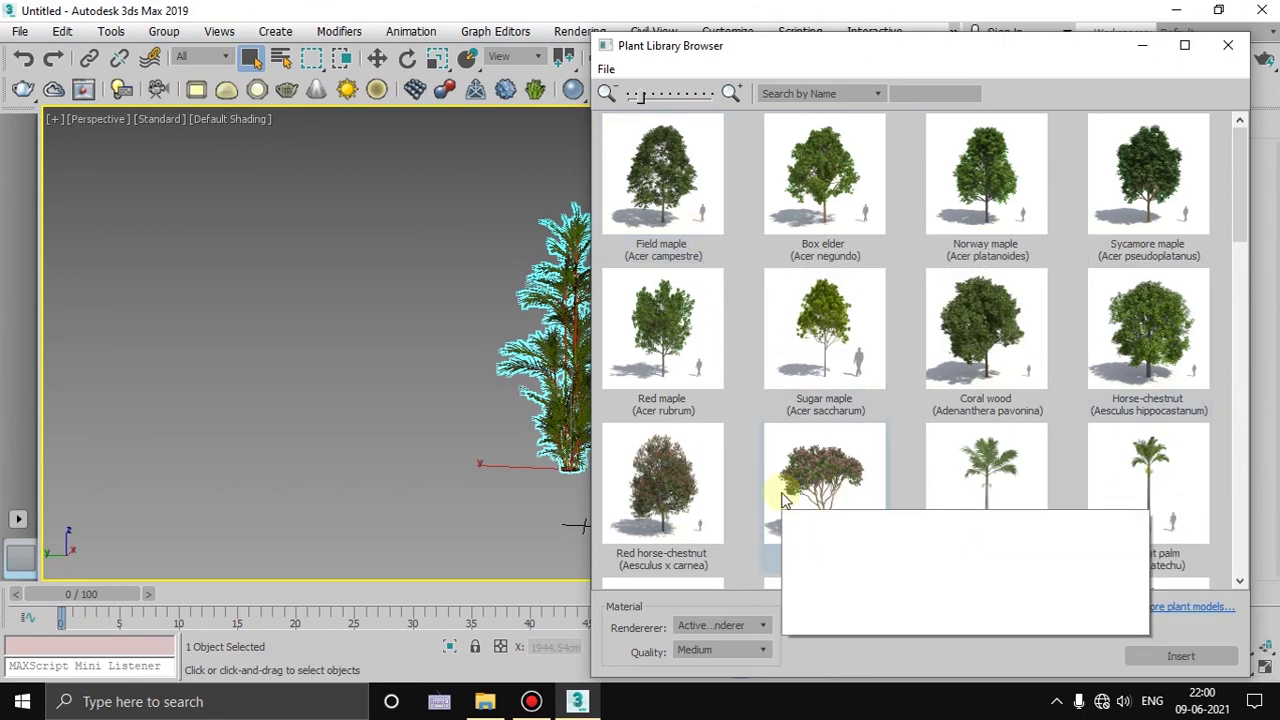
mouse_move(662, 330)
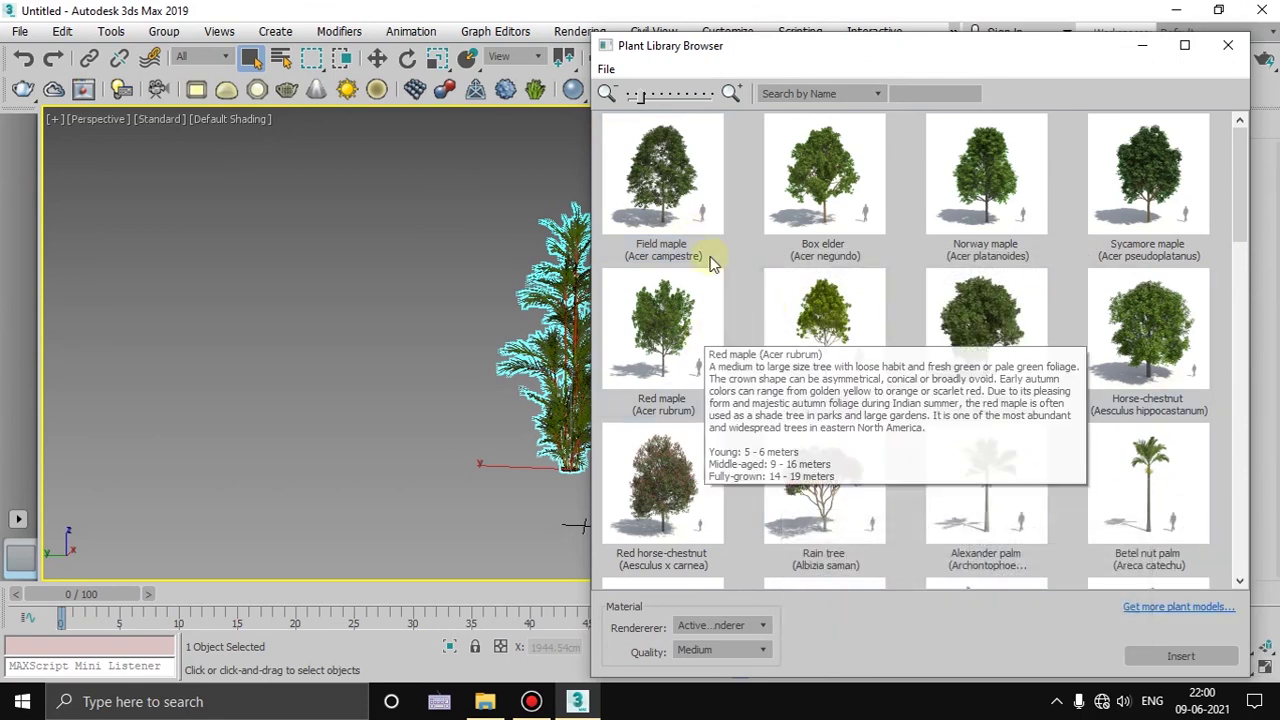
scroll(990, 490, down, 10)
scroll(970, 500, down, 10)
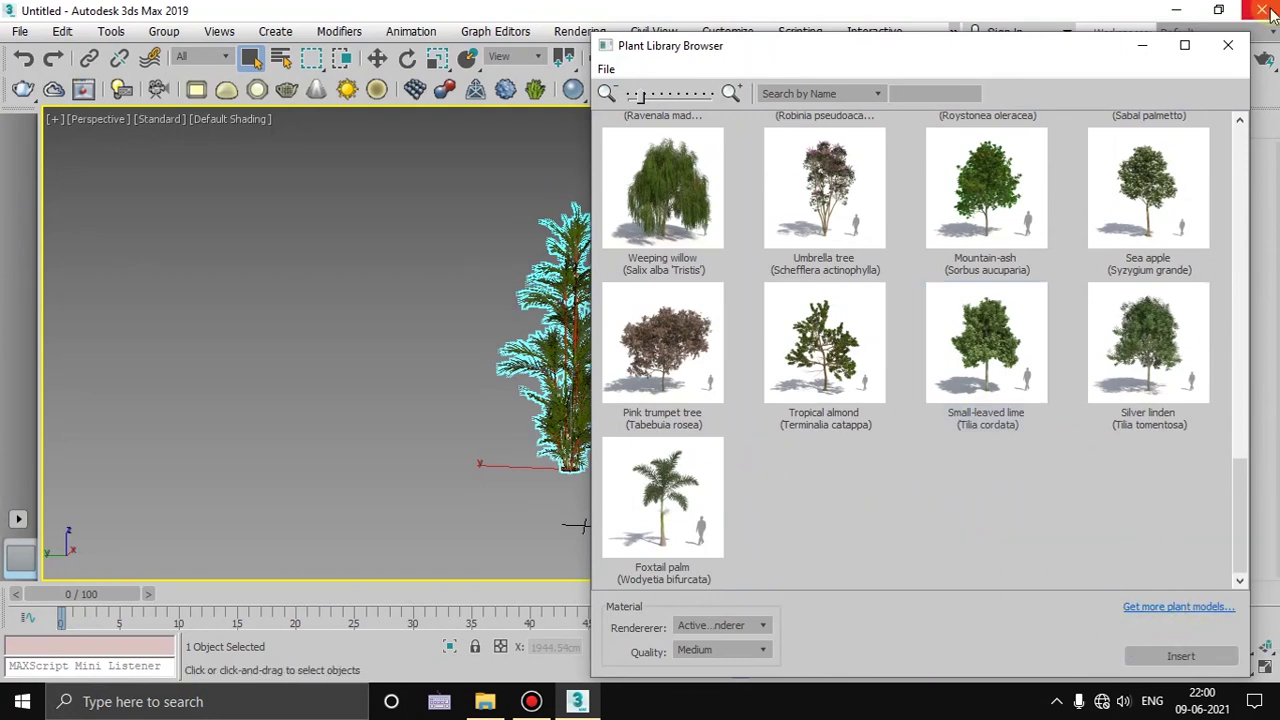
Close the Plant Library Browser without inserting a new plant.
click(1228, 45)
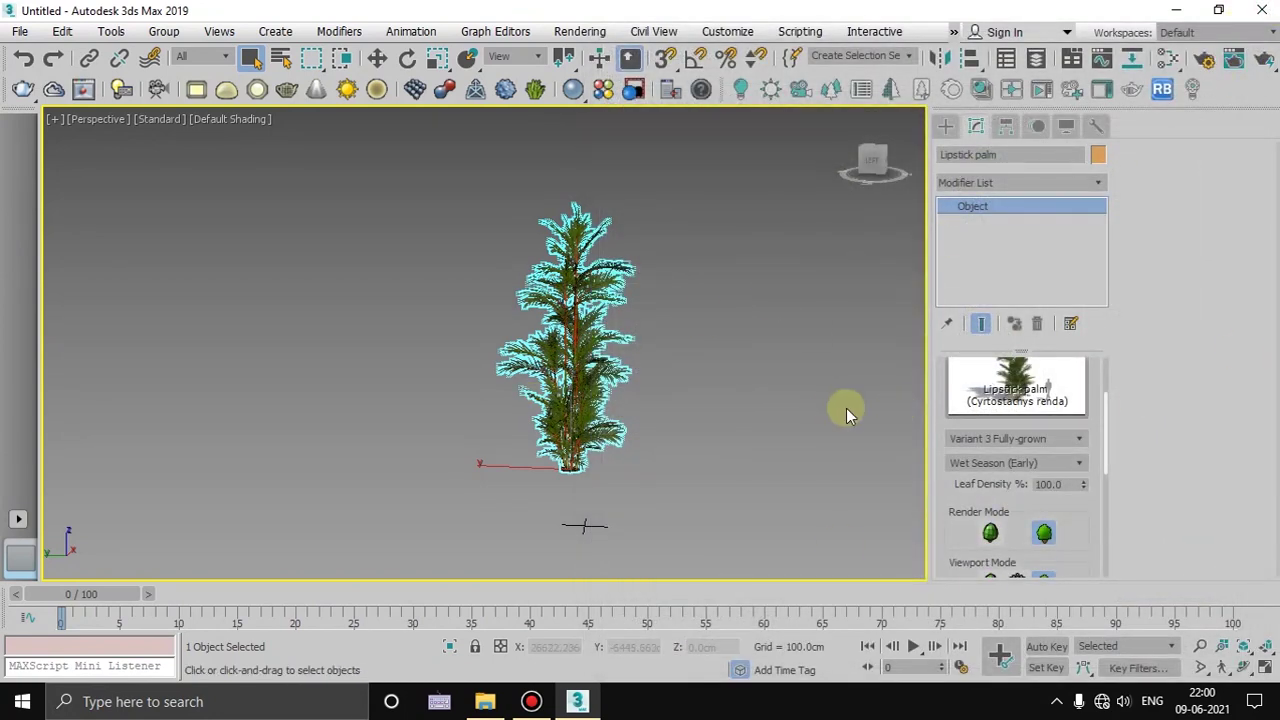